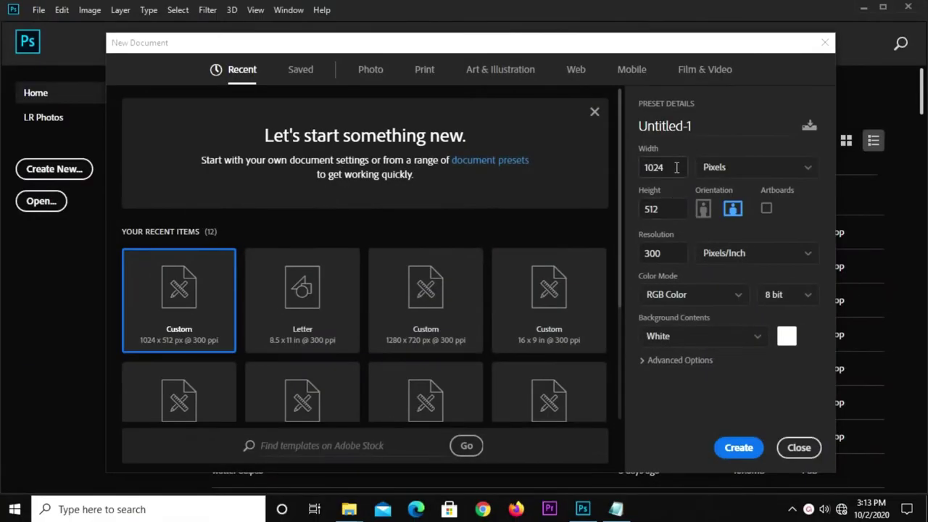
# Step: Create a blank 1024 × 512 px document at 300 pixels/inch, Untitled-1
pyautogui.doubleClick(646, 173)
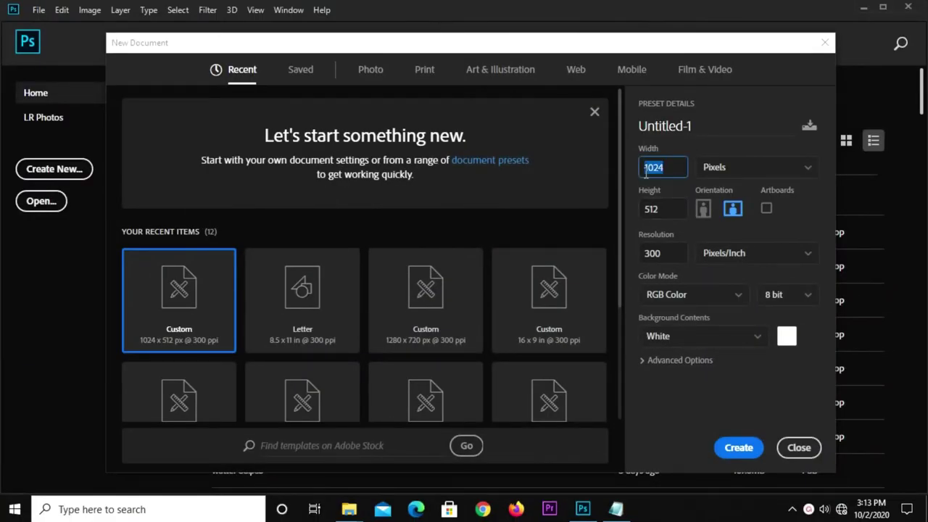
pyautogui.doubleClick(644, 212)
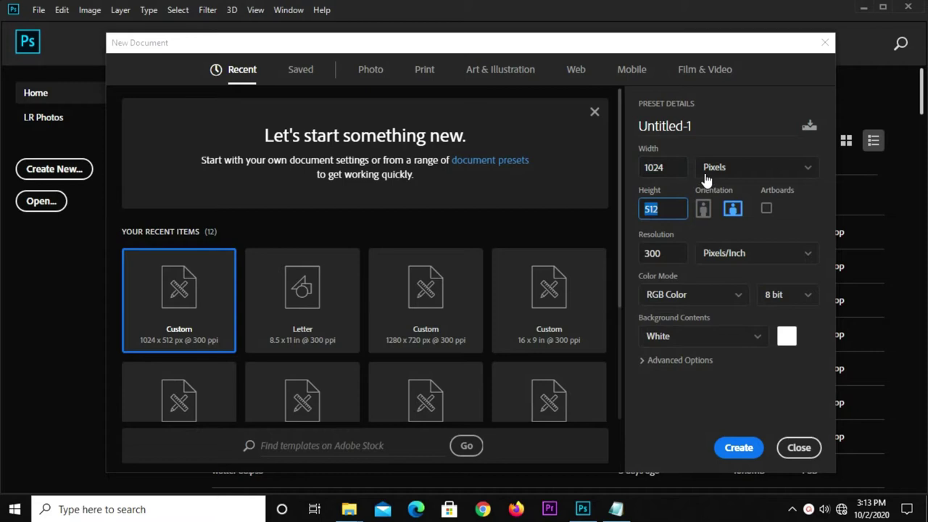
pyautogui.doubleClick(643, 255)
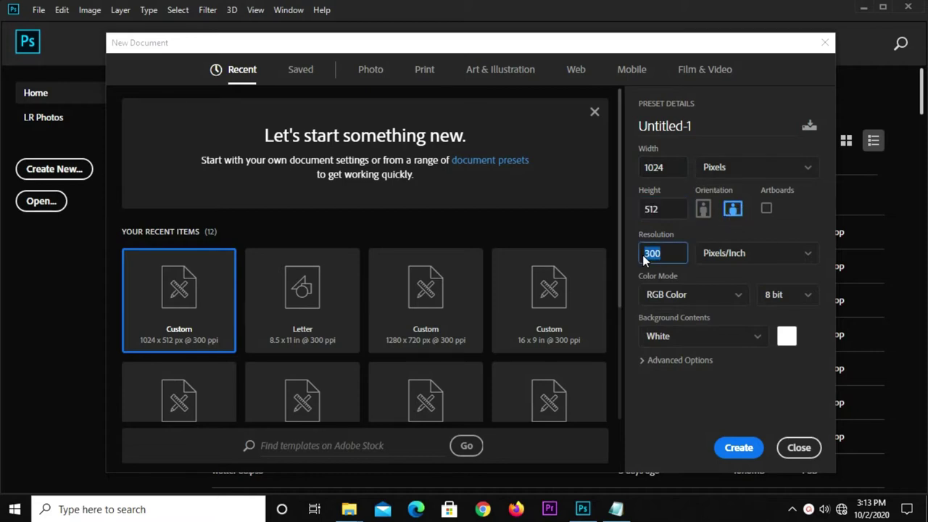
pyautogui.click(732, 448)
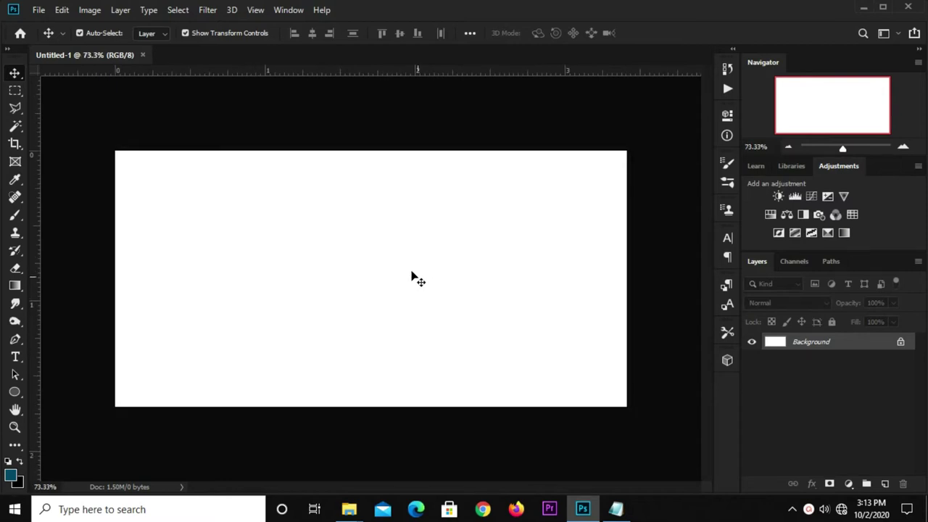
# Step: Add a Solid Color fill layer set to #005e80, using the hex code copied from the notes
pyautogui.click(849, 484)
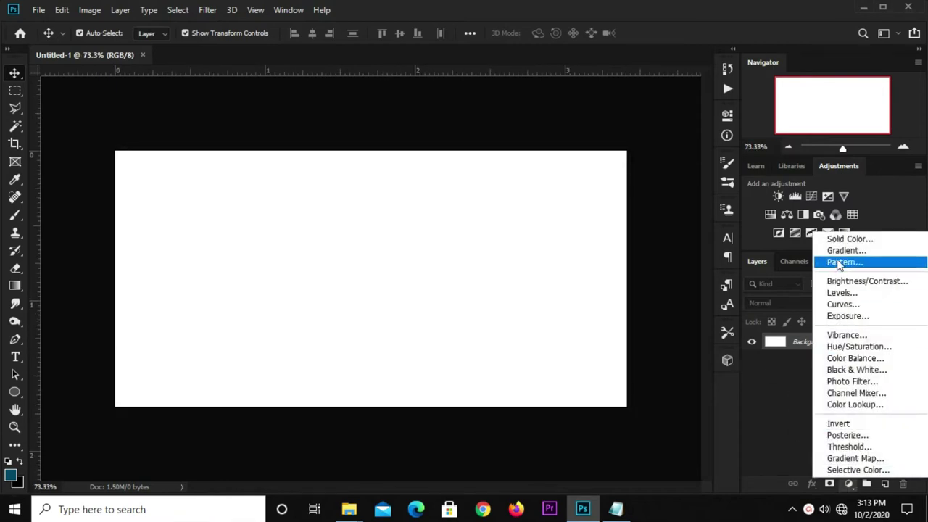
pyautogui.click(837, 242)
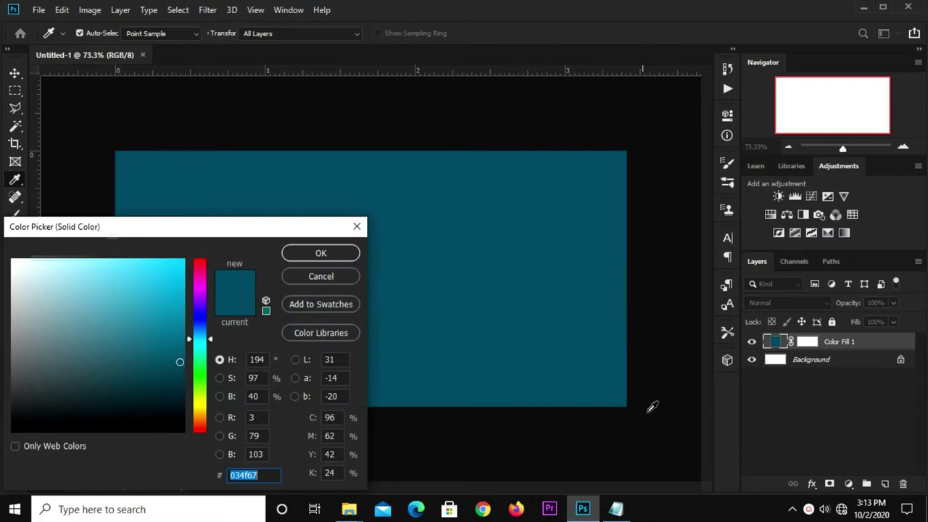
pyautogui.click(615, 509)
pyautogui.moveTo(498, 224); pyautogui.dragTo(440, 221)
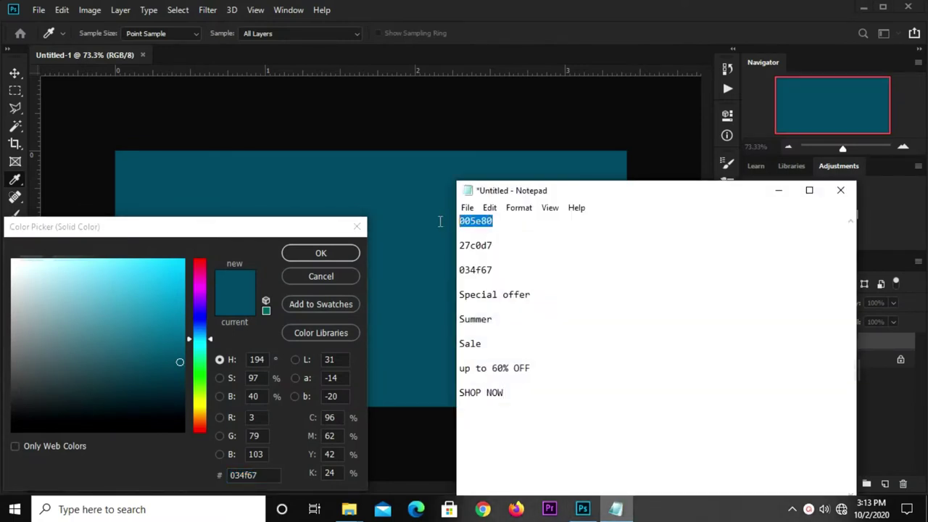
pyautogui.rightClick(477, 221)
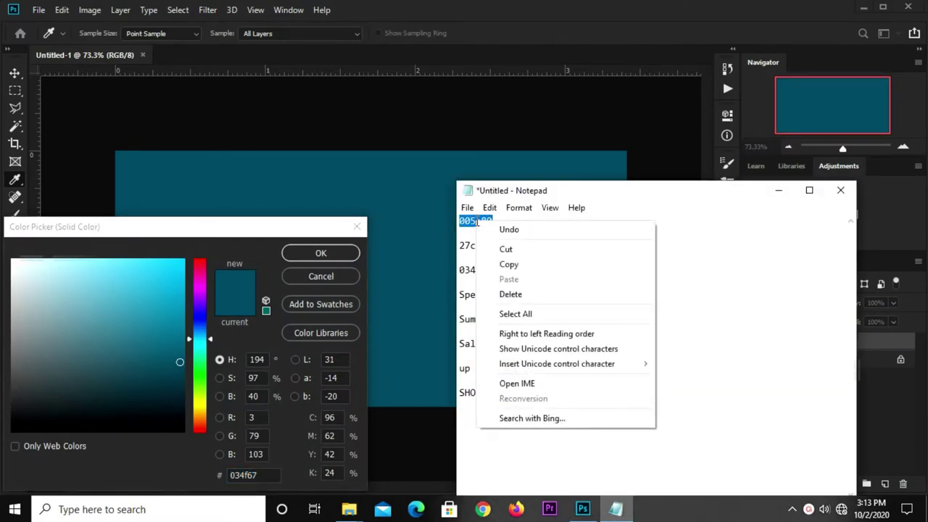
pyautogui.click(482, 263)
pyautogui.click(243, 475)
pyautogui.rightClick(243, 475)
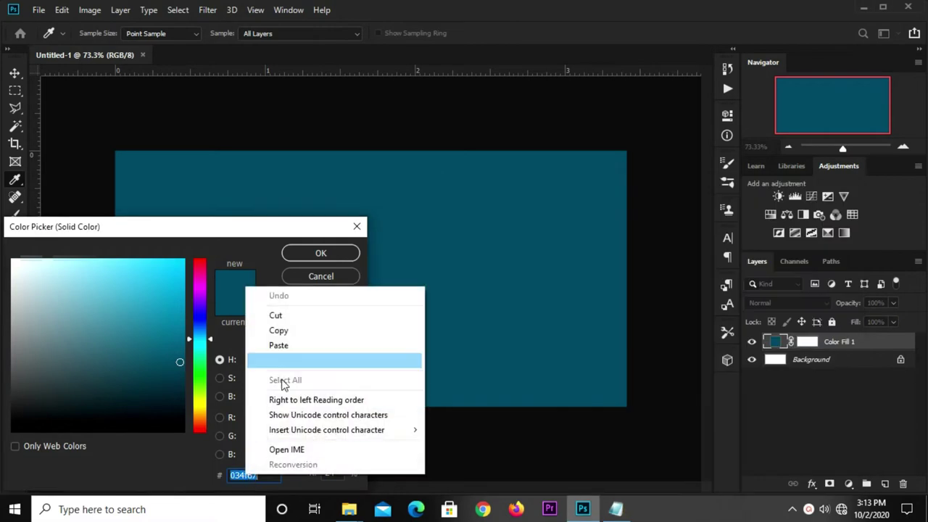
pyautogui.click(274, 347)
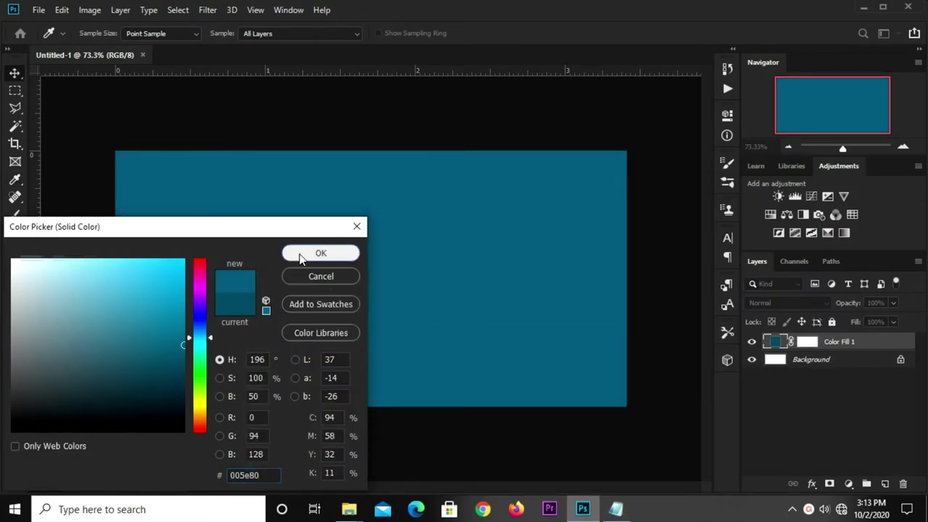
pyautogui.click(321, 253)
pyautogui.scroll(1, 401, 252)
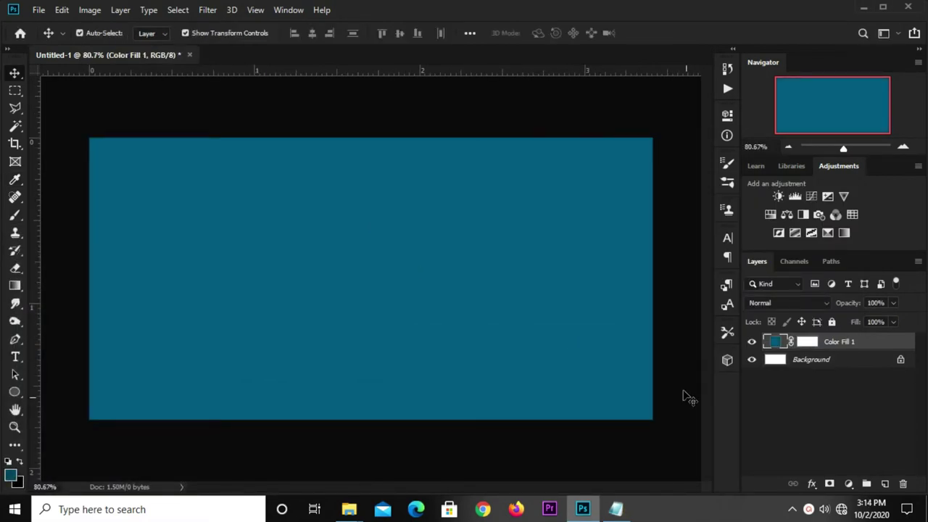
# Step: Add a new layer, choose the Brush tool and copy colour code 27c0d7 from the notes
pyautogui.click(883, 483)
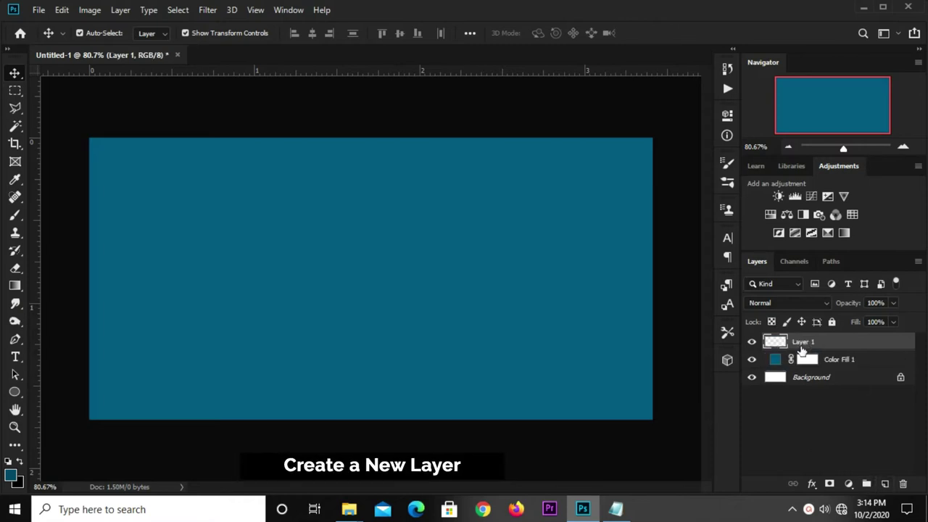
pyautogui.rightClick(15, 216)
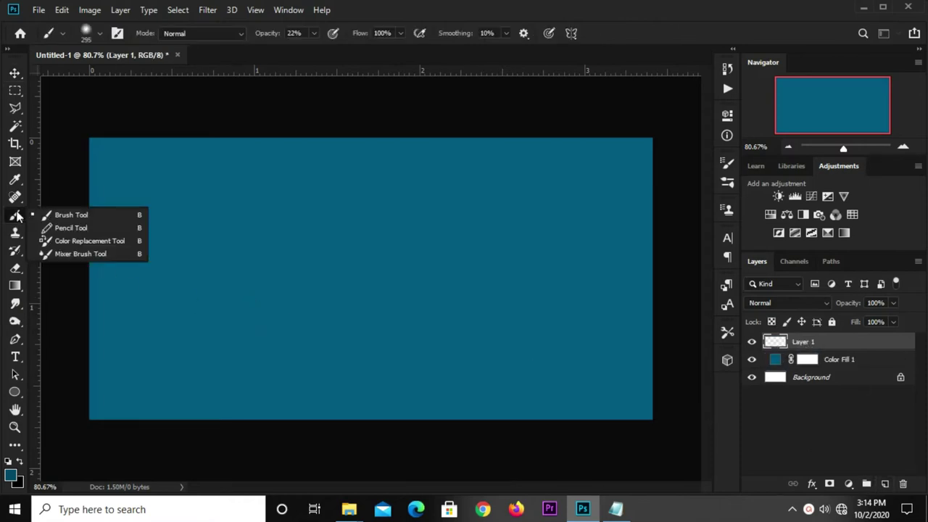
pyautogui.click(49, 214)
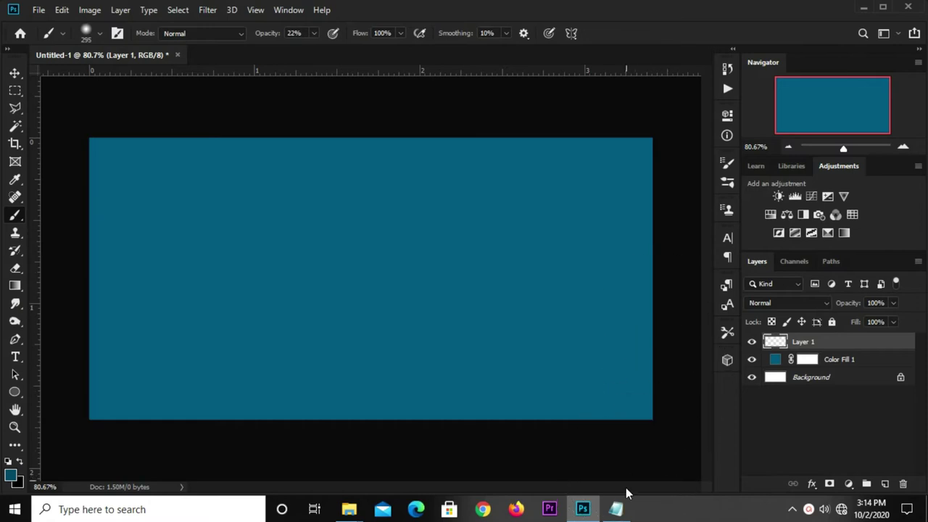
pyautogui.click(618, 509)
pyautogui.moveTo(495, 245); pyautogui.dragTo(436, 247)
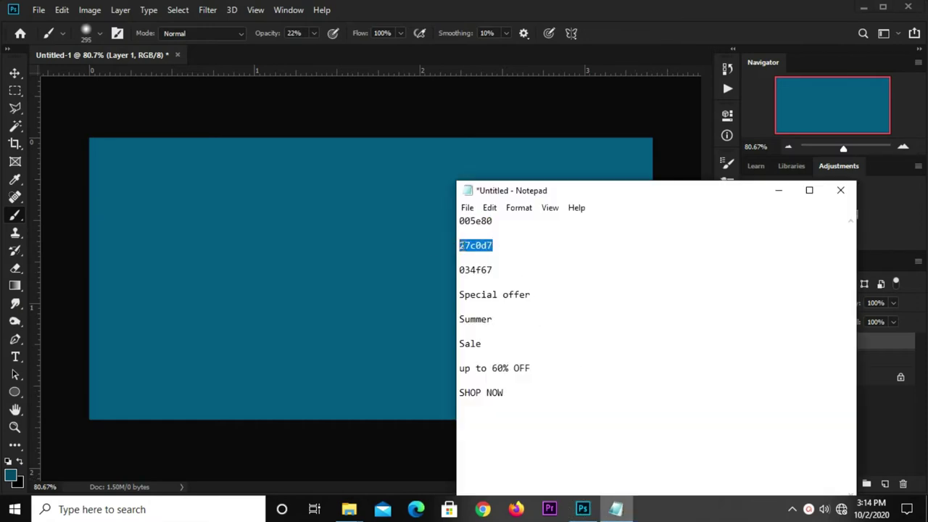
pyautogui.rightClick(463, 245)
pyautogui.click(493, 284)
pyautogui.click(409, 267)
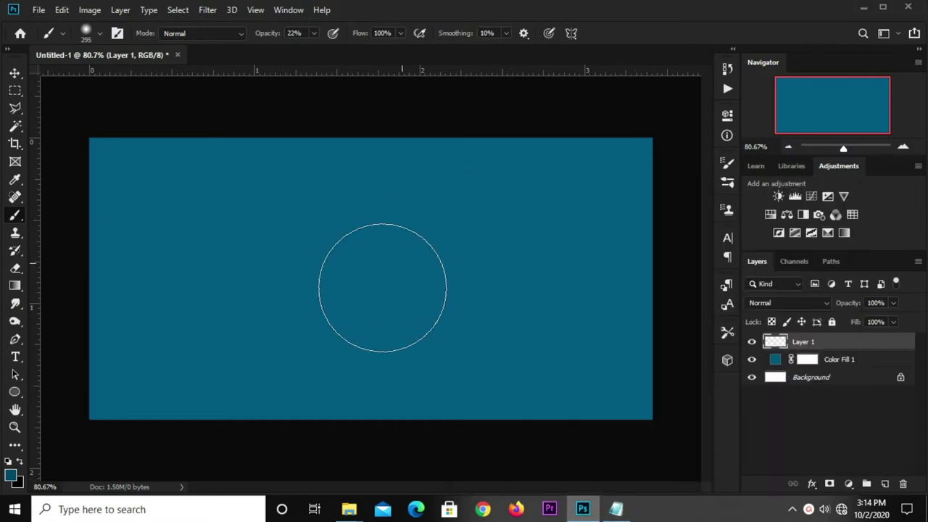
# Step: Set the foreground painting colour to bright cyan 27c0d7
pyautogui.click(13, 476)
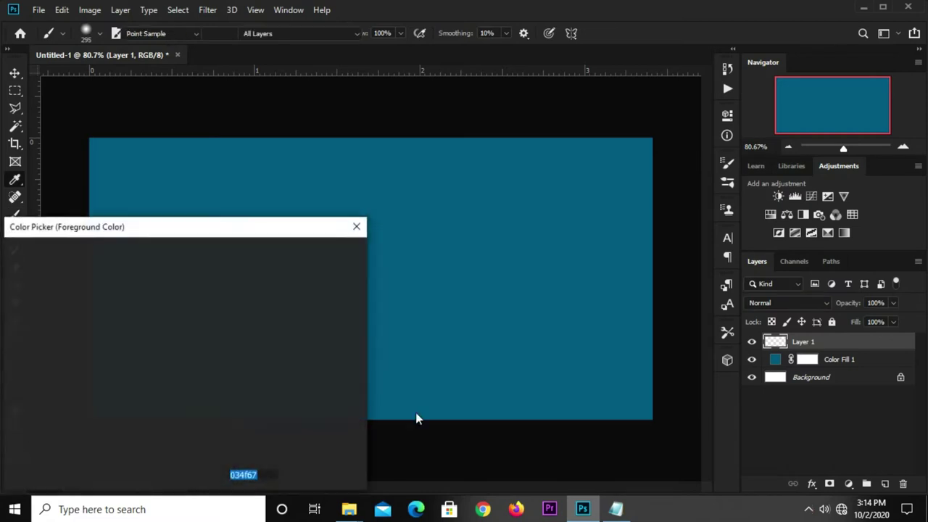
pyautogui.rightClick(254, 472)
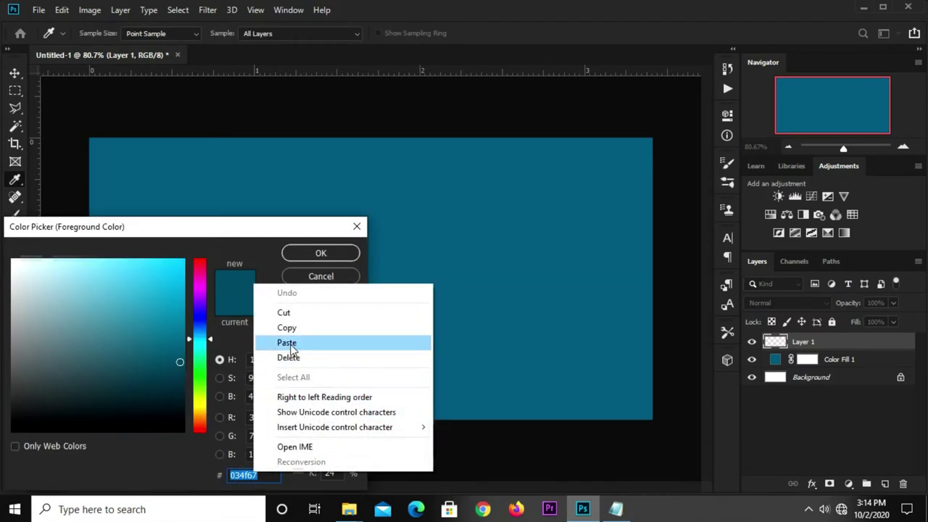
pyautogui.click(287, 343)
pyautogui.moveTo(261, 475); pyautogui.dragTo(216, 480)
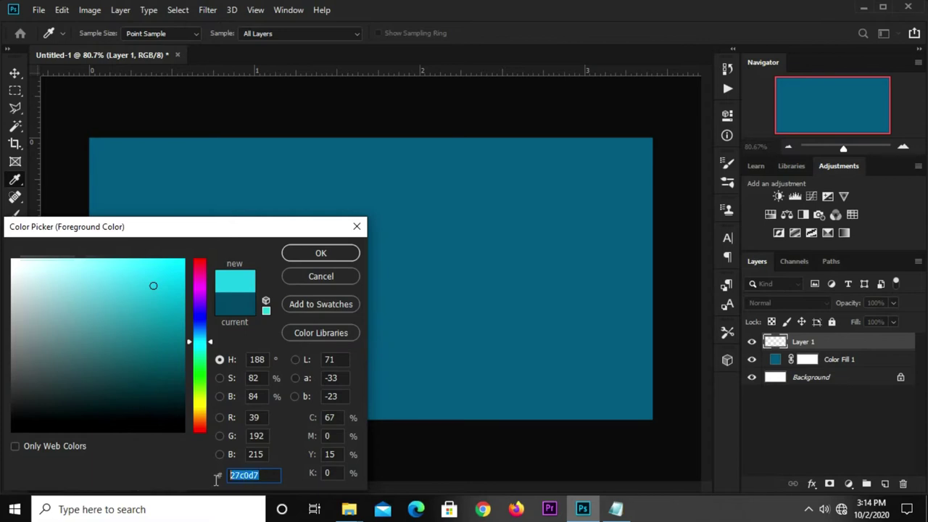
pyautogui.click(305, 255)
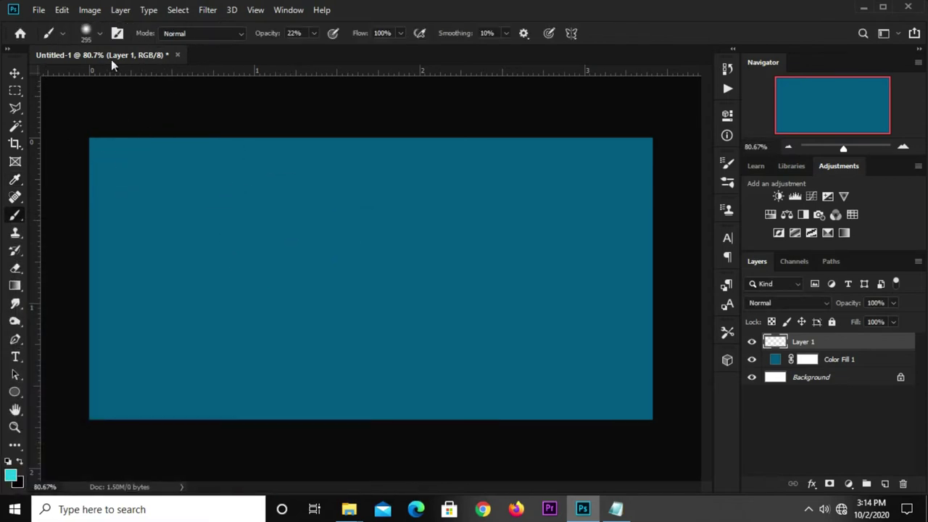
# Step: Set the brush to 0% hardness and a 1000 px size
pyautogui.click(87, 32)
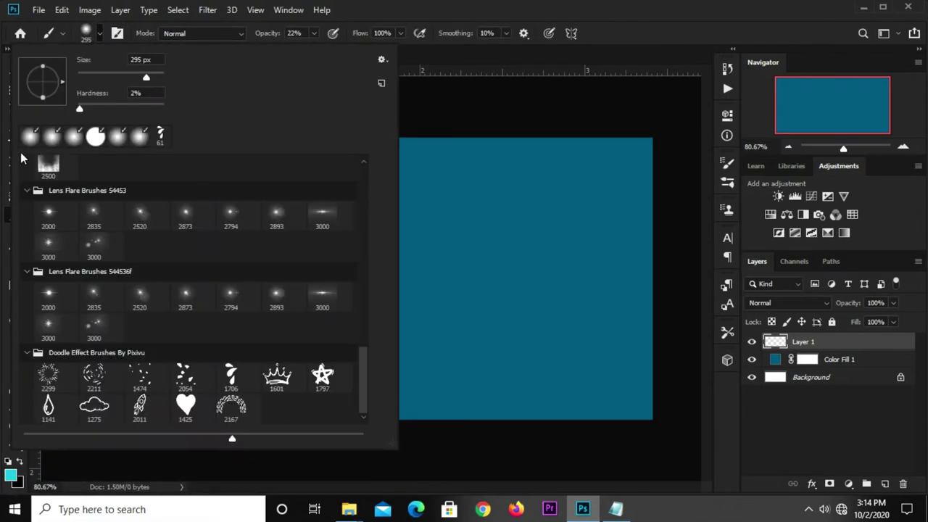
pyautogui.moveTo(80, 110); pyautogui.dragTo(75, 110)
pyautogui.moveTo(147, 76); pyautogui.dragTo(155, 77)
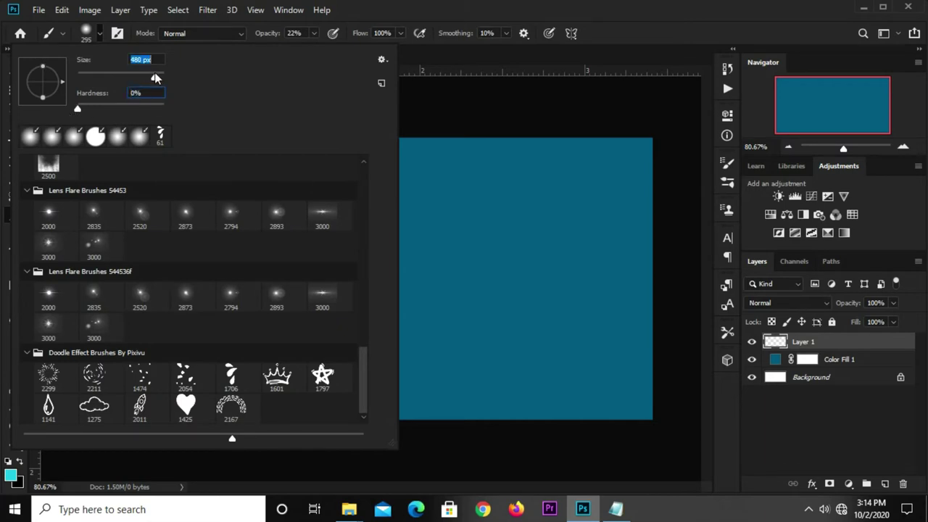
pyautogui.click(632, 38)
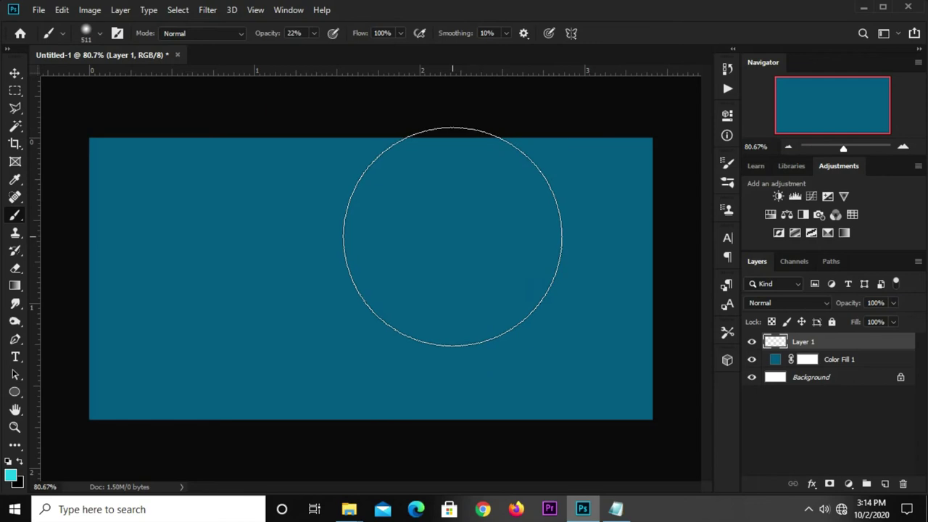
pyautogui.press(']')
pyautogui.press(']')
pyautogui.press(']')
pyautogui.press(']')
pyautogui.press(']')
pyautogui.press('[')
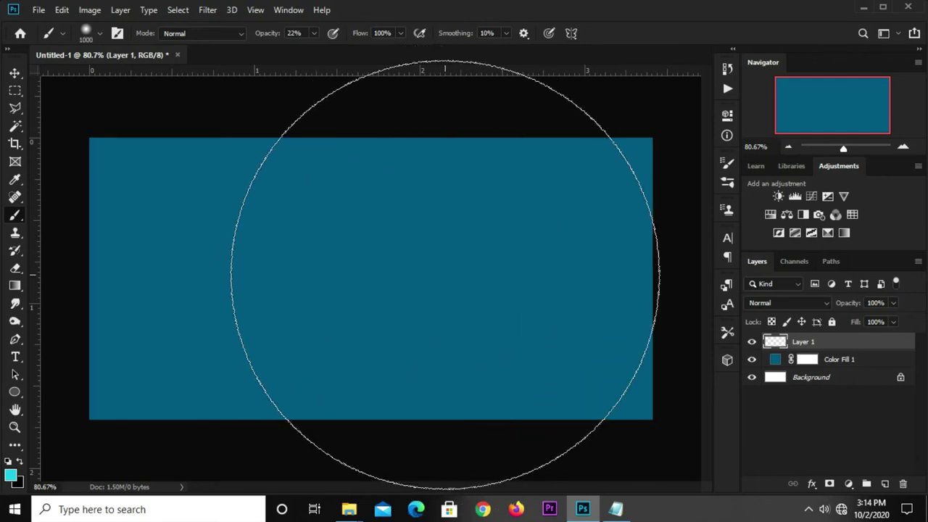
# Step: Paint a soft cyan glow at the canvas centre with 100% brush opacity
pyautogui.click(445, 274)
pyautogui.hotkey('ctrl', 'z')
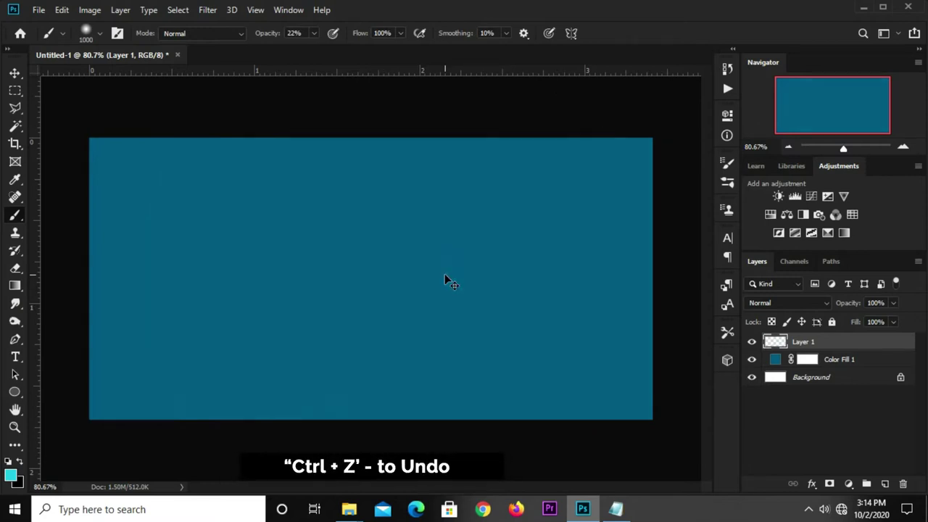
pyautogui.click(313, 35)
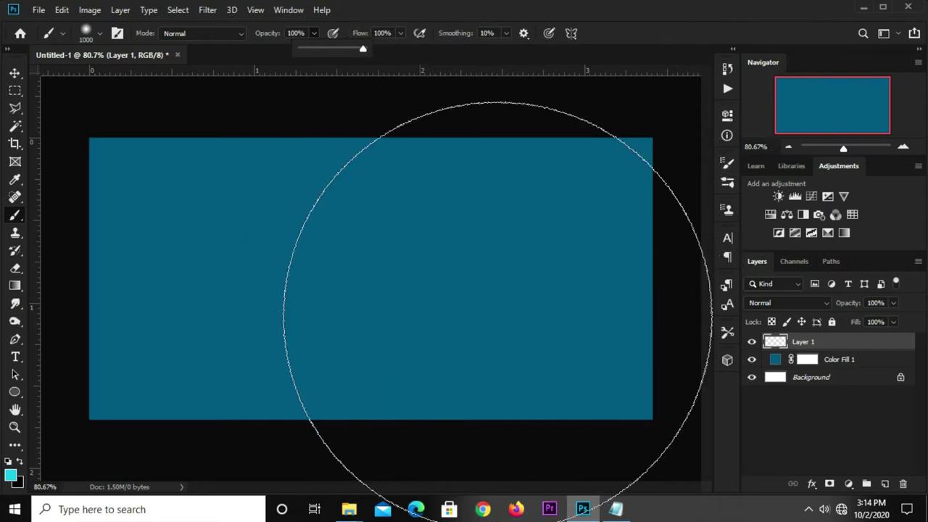
pyautogui.click(602, 35)
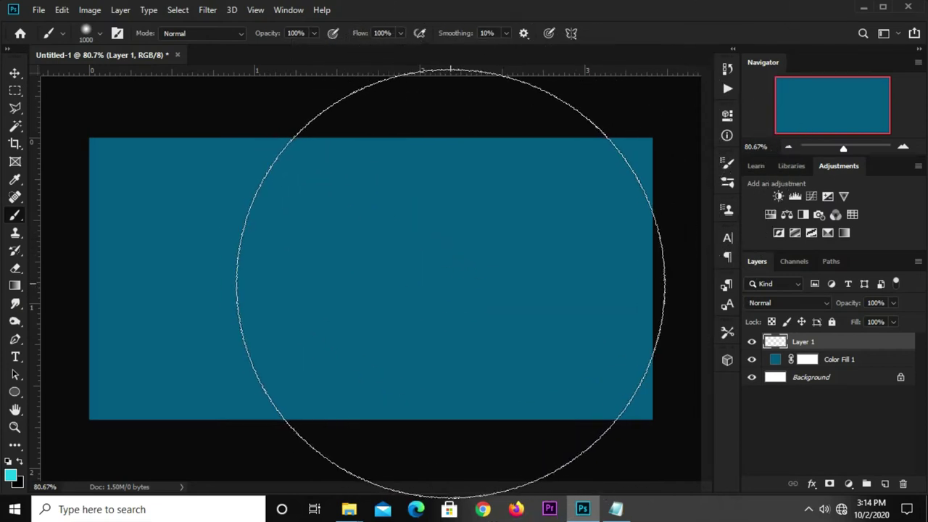
pyautogui.click(450, 284)
# Step: Set Layer 1 to Screen blend mode at 80% opacity
pyautogui.press('v')
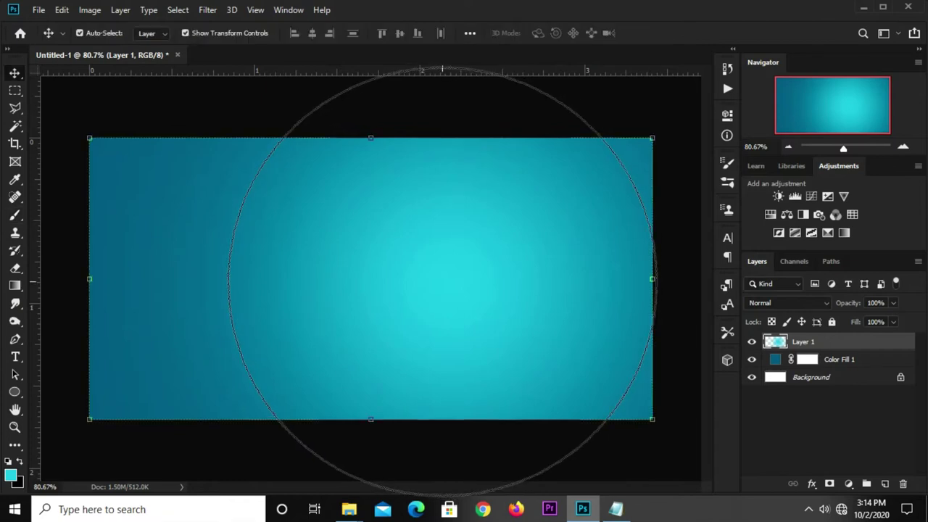
pyautogui.click(772, 303)
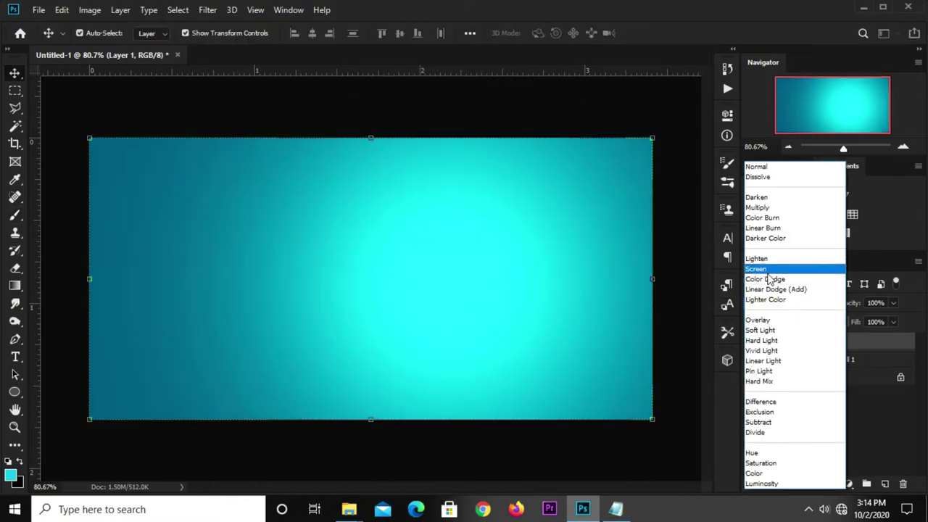
pyautogui.click(769, 269)
pyautogui.click(893, 303)
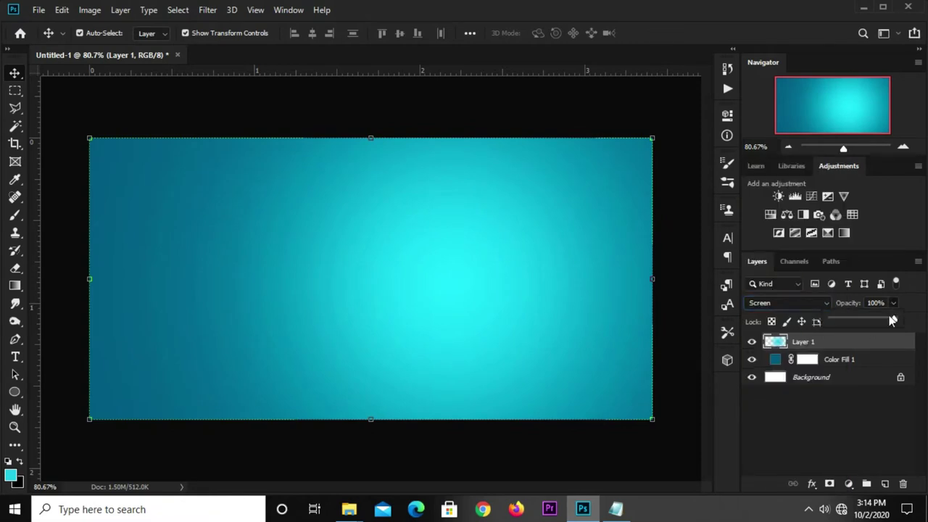
pyautogui.moveTo(897, 321); pyautogui.dragTo(884, 319)
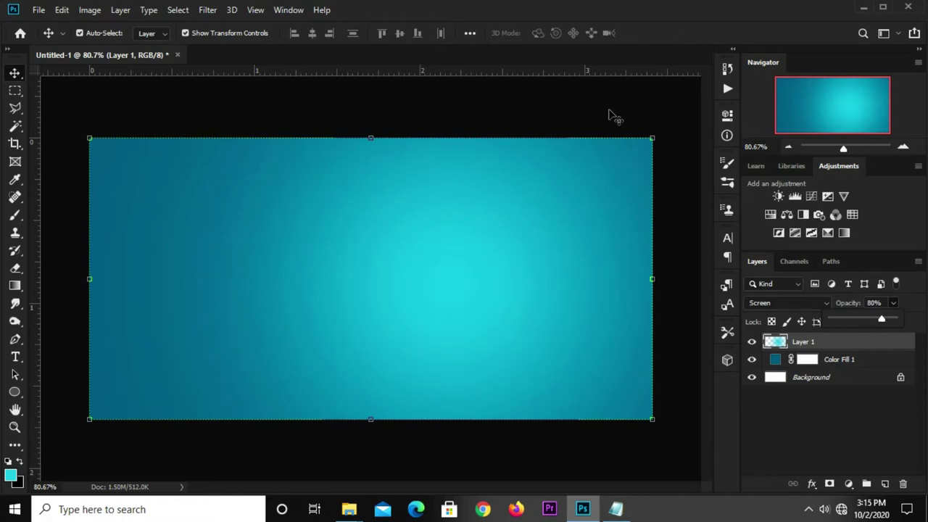
pyautogui.click(613, 116)
pyautogui.scroll(-1, 493, 222)
pyautogui.scroll(-2, 417, 377)
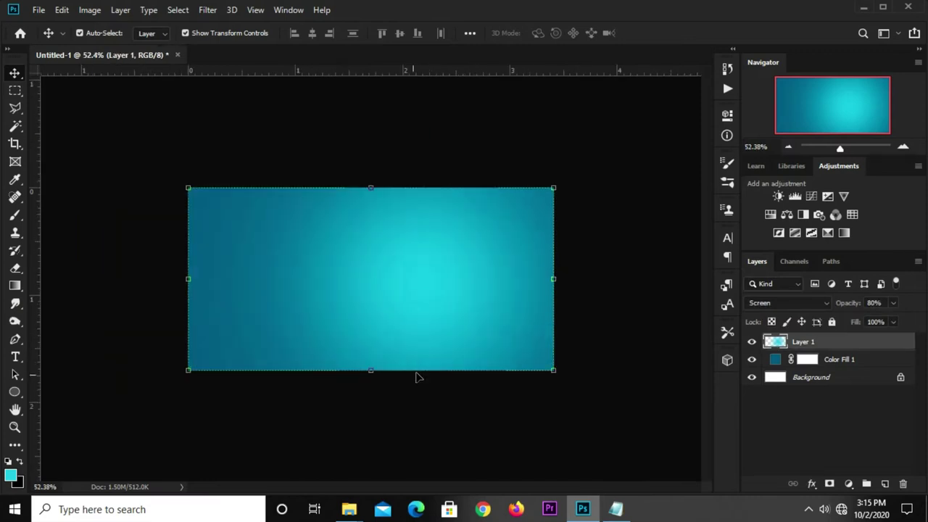
# Step: Scale Layer 1 up to about 134% and zoom the view to 66.67%
pyautogui.hotkey('ctrl', 't')
pyautogui.moveTo(372, 371); pyautogui.dragTo(392, 411)
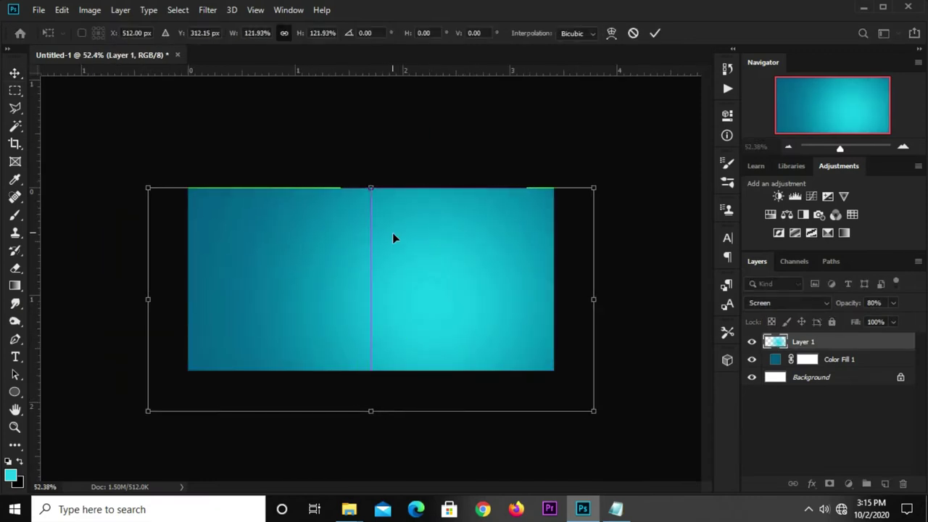
pyautogui.moveTo(400, 189); pyautogui.dragTo(399, 165)
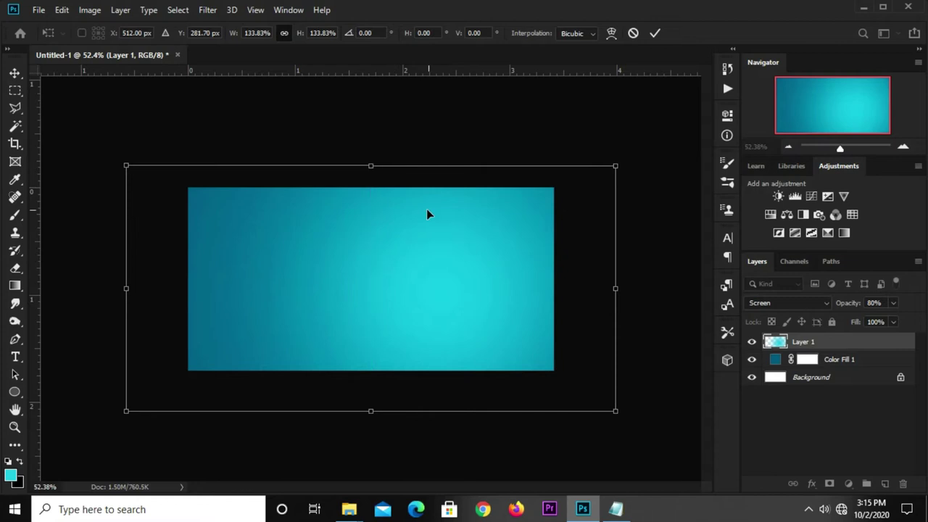
pyautogui.press('Return')
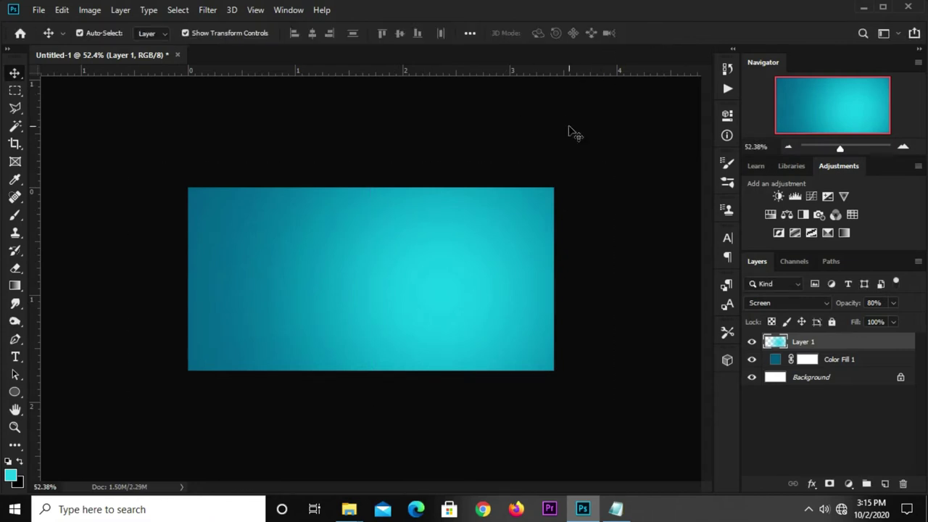
pyautogui.hotkey('ctrl', '+')
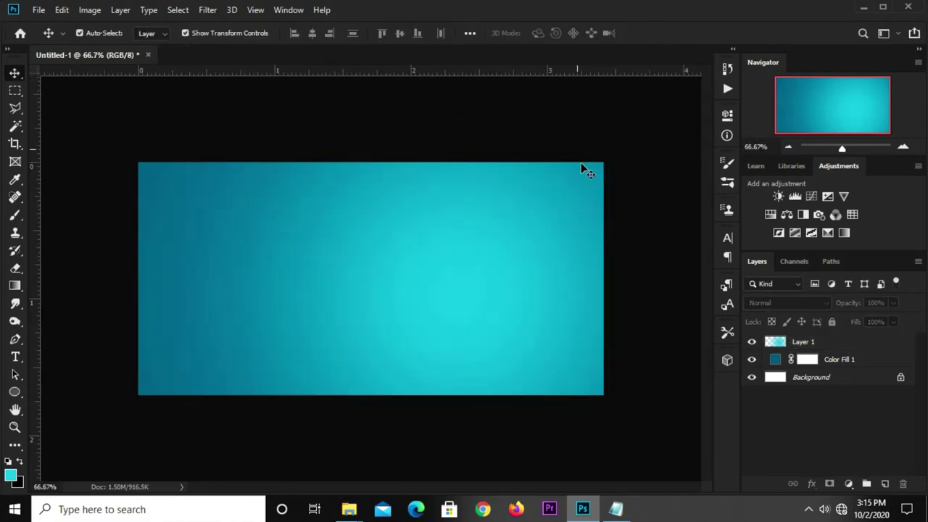
pyautogui.scroll(1, 582, 205)
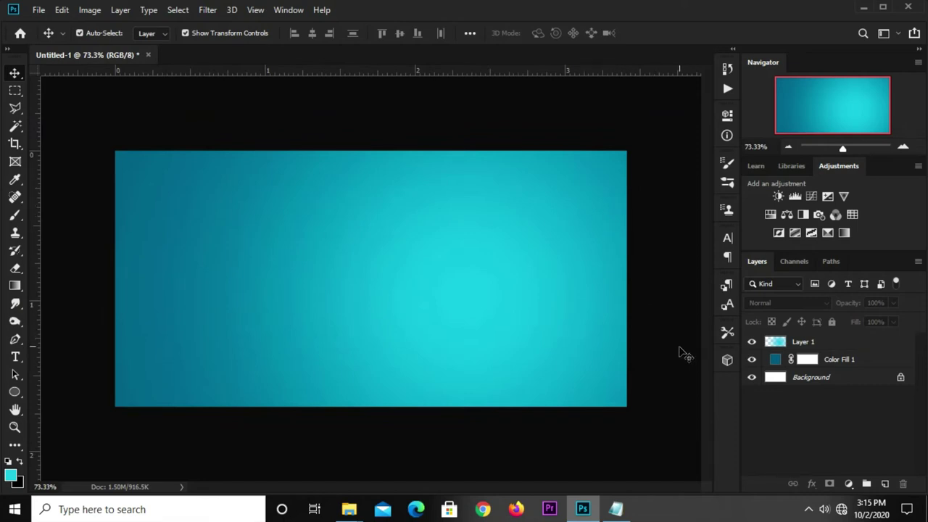
# Step: Add an empty Layer 2 and choose the Brush tool at size 500
pyautogui.click(885, 483)
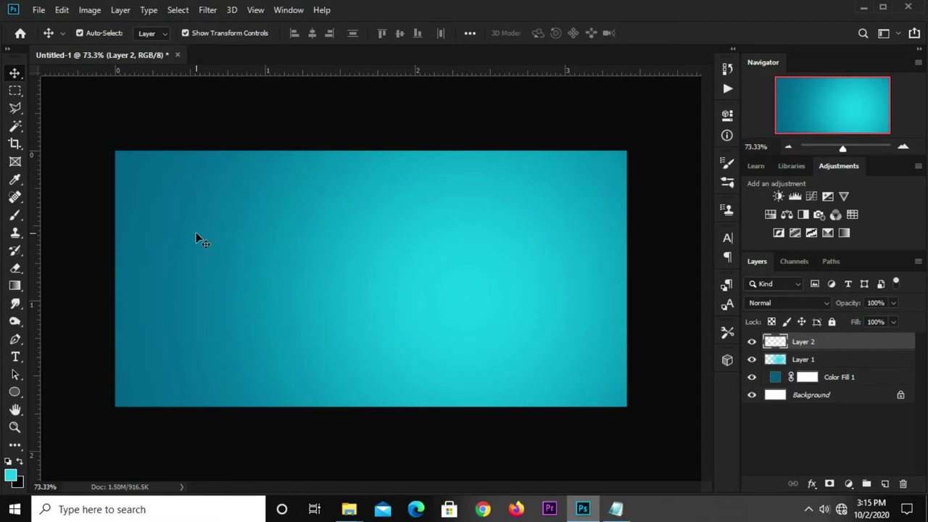
pyautogui.click(14, 215)
pyautogui.click(79, 213)
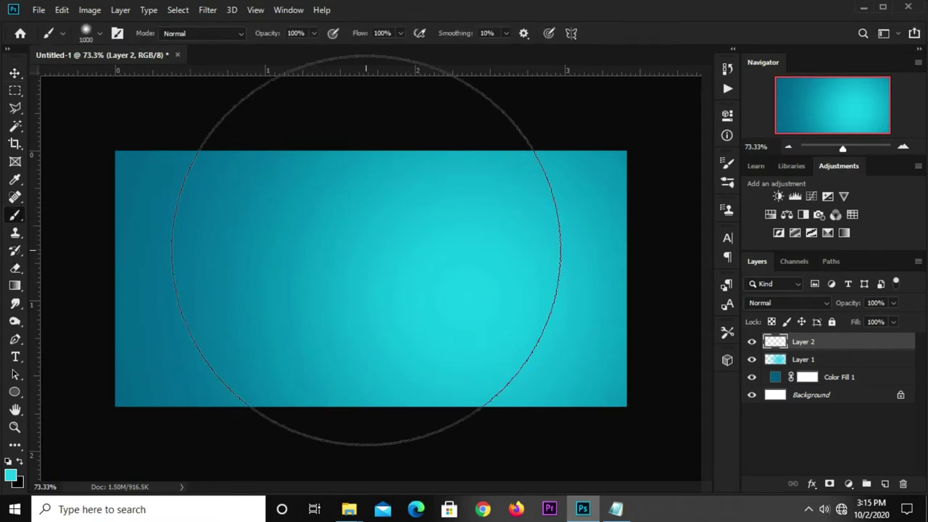
pyautogui.press('[')
pyautogui.press('[')
pyautogui.press('[')
pyautogui.press('[')
pyautogui.press('[')
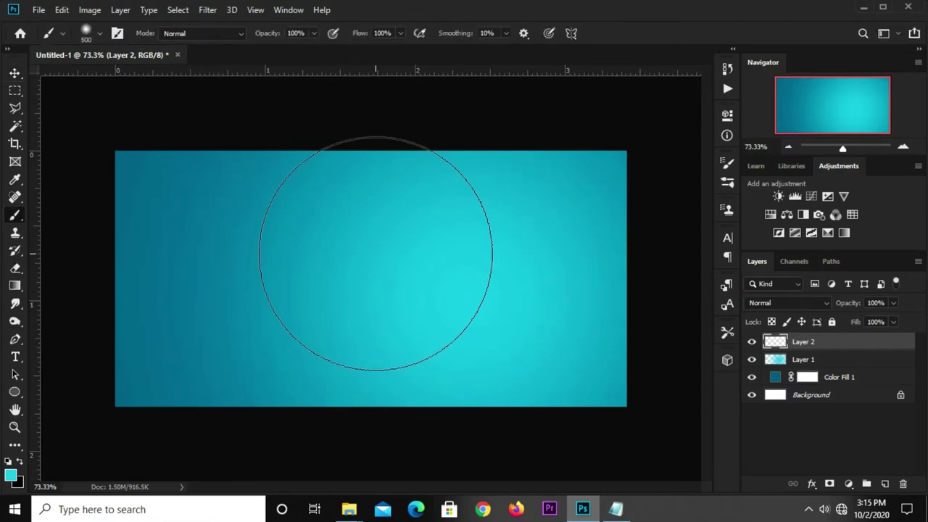
# Step: Set the foreground colour to dark teal 034f67 copied from the notes
pyautogui.click(616, 509)
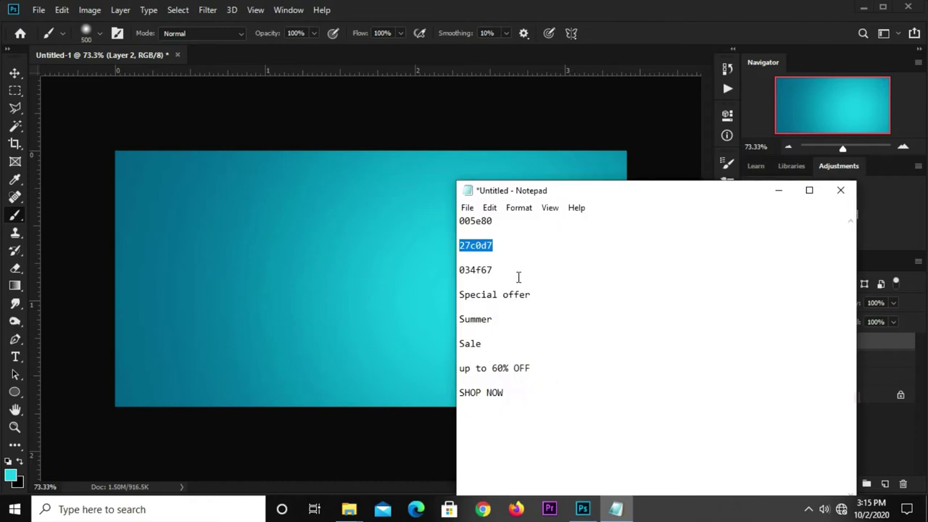
pyautogui.doubleClick(477, 270)
pyautogui.rightClick(479, 272)
pyautogui.click(507, 319)
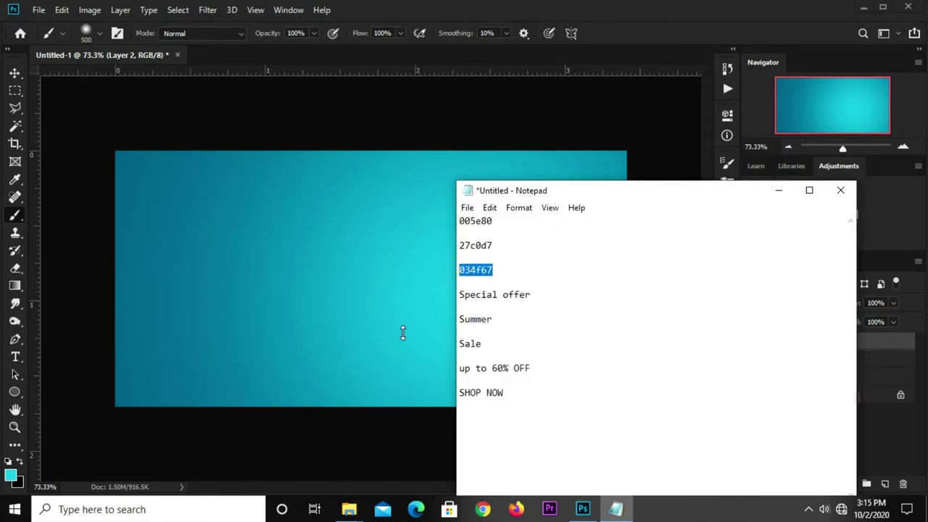
pyautogui.click(403, 332)
pyautogui.click(10, 479)
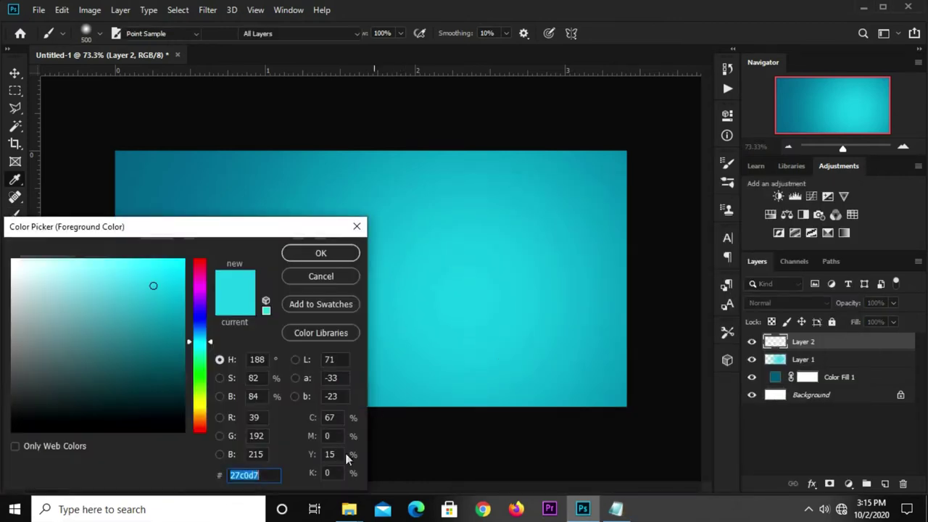
pyautogui.rightClick(243, 476)
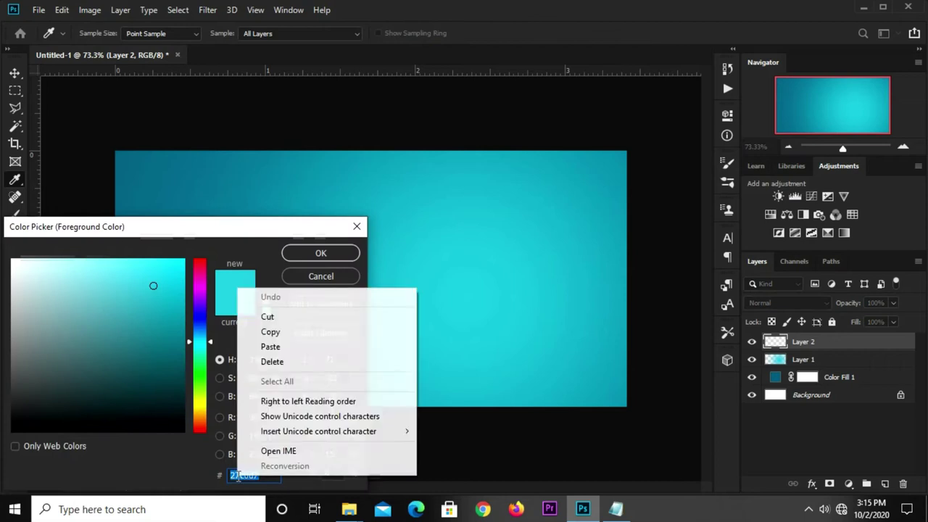
pyautogui.click(270, 346)
pyautogui.click(320, 253)
pyautogui.press('b')
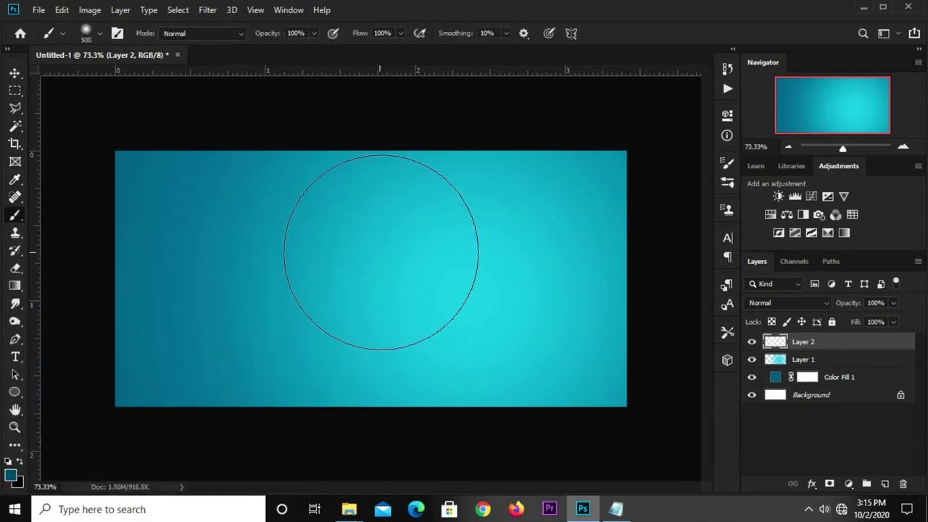
# Step: Brush dark teal at 23% opacity over the top-right corner, bottom edge and upper area
pyautogui.click(314, 32)
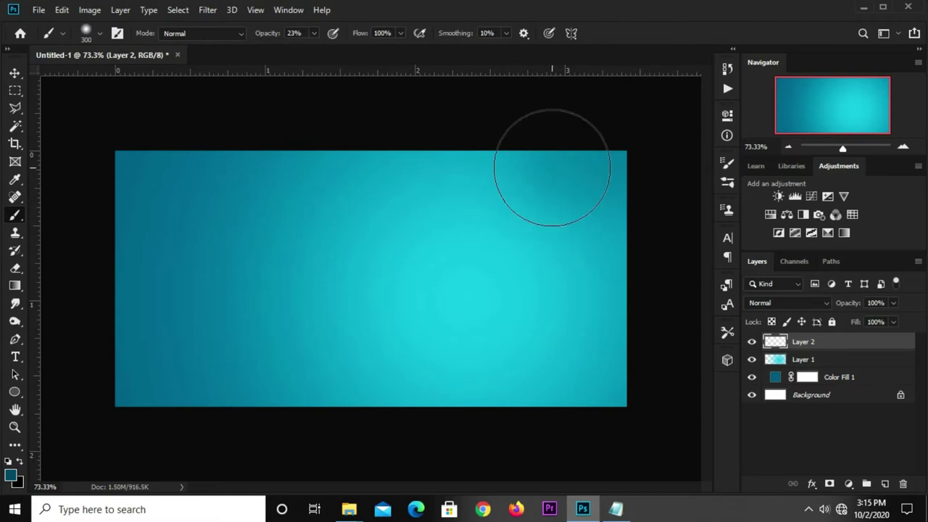
pyautogui.moveTo(559, 166); pyautogui.dragTo(621, 207)
pyautogui.moveTo(509, 439); pyautogui.dragTo(575, 384)
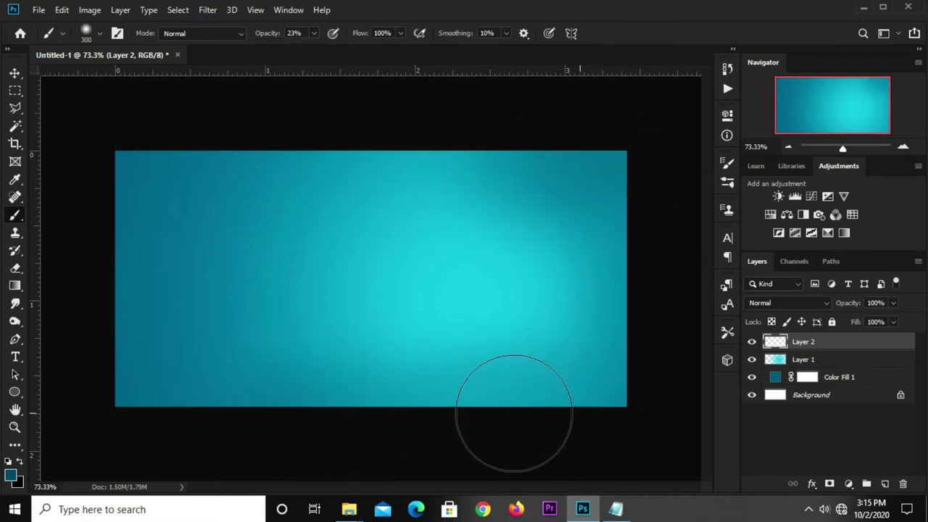
pyautogui.hotkey('ctrl', '-')
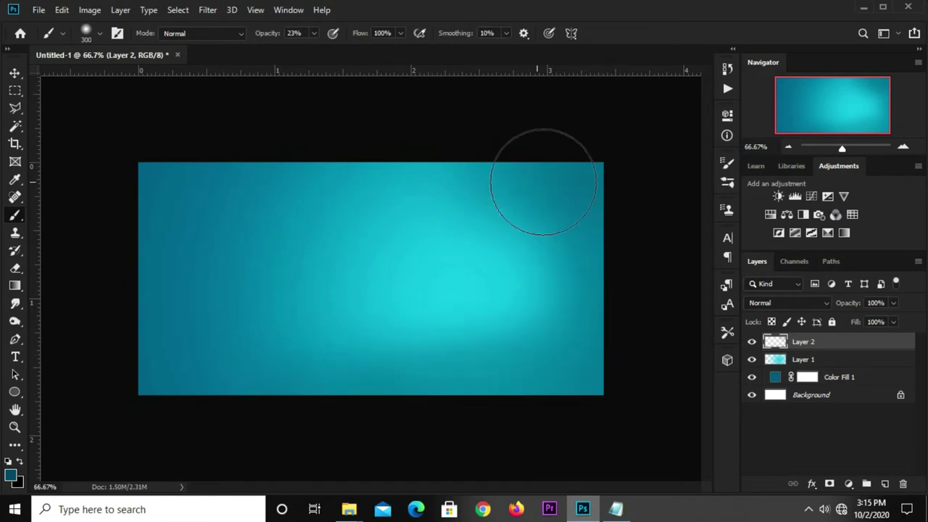
pyautogui.moveTo(543, 182); pyautogui.dragTo(335, 135)
pyautogui.hotkey('ctrl', '+')
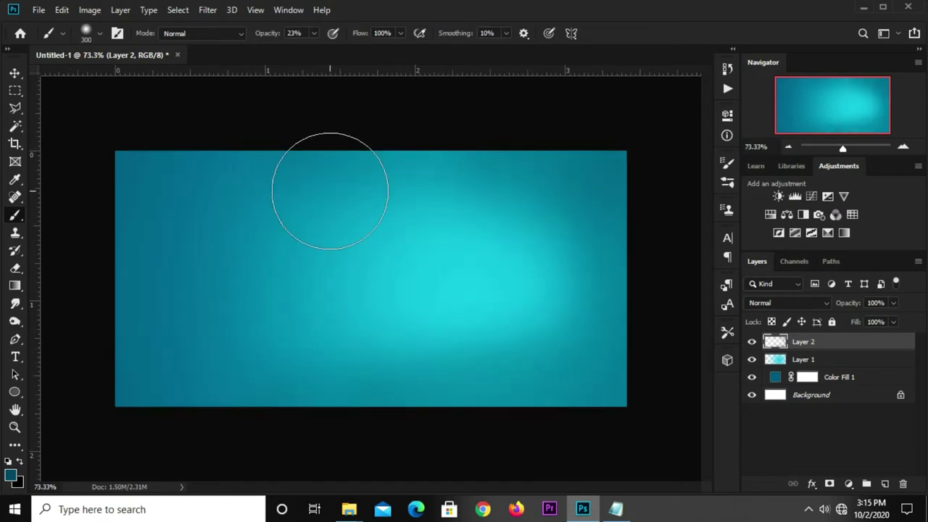
pyautogui.click(14, 73)
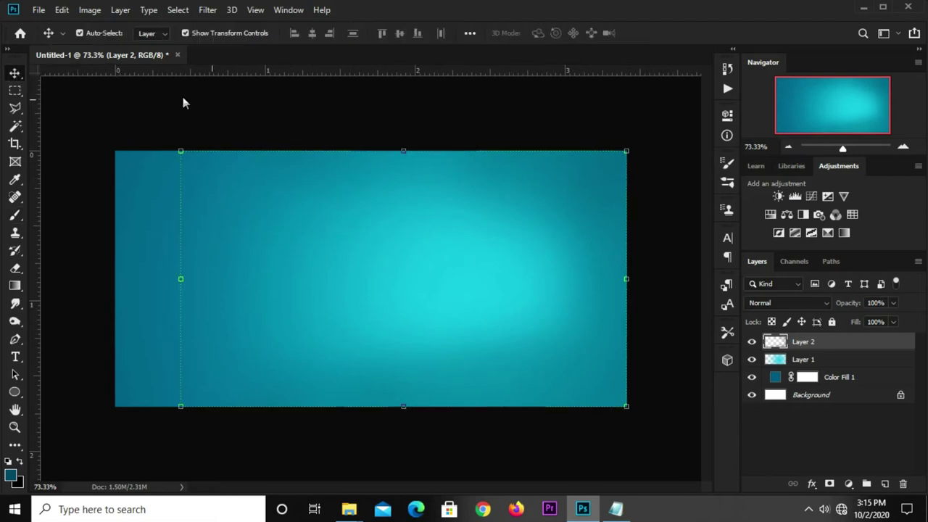
# Step: Add Curves 1 above Color Fill 1 with its midpoint pulled down to deepen the teal
pyautogui.click(232, 111)
pyautogui.click(829, 384)
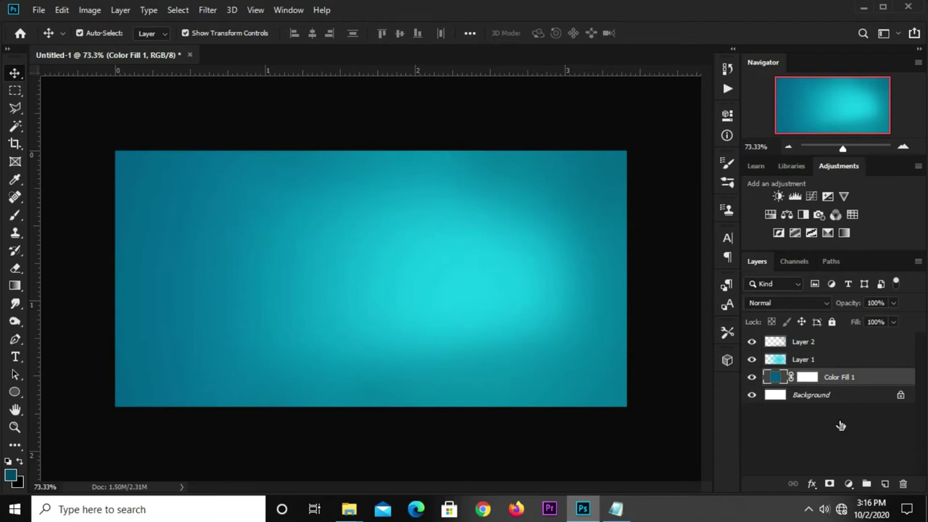
pyautogui.click(849, 483)
pyautogui.click(831, 308)
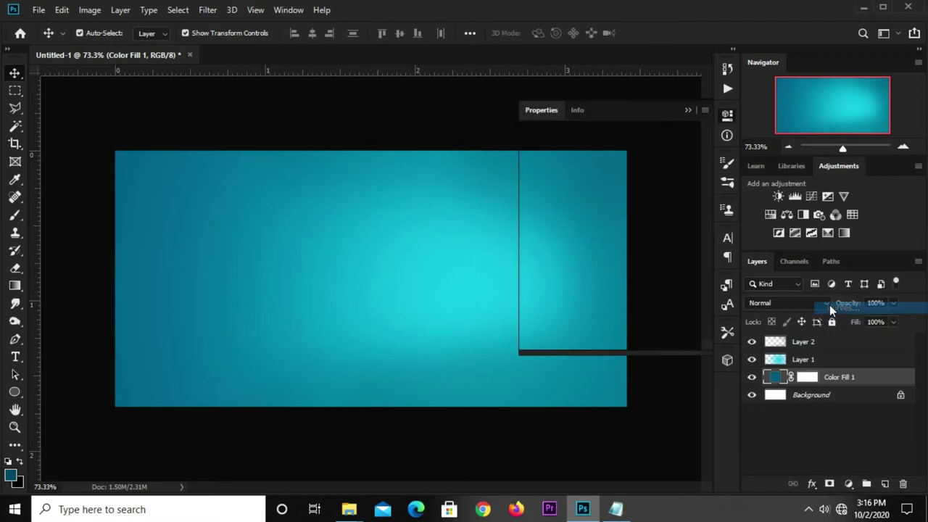
pyautogui.click(604, 279)
pyautogui.moveTo(603, 279); pyautogui.dragTo(603, 287)
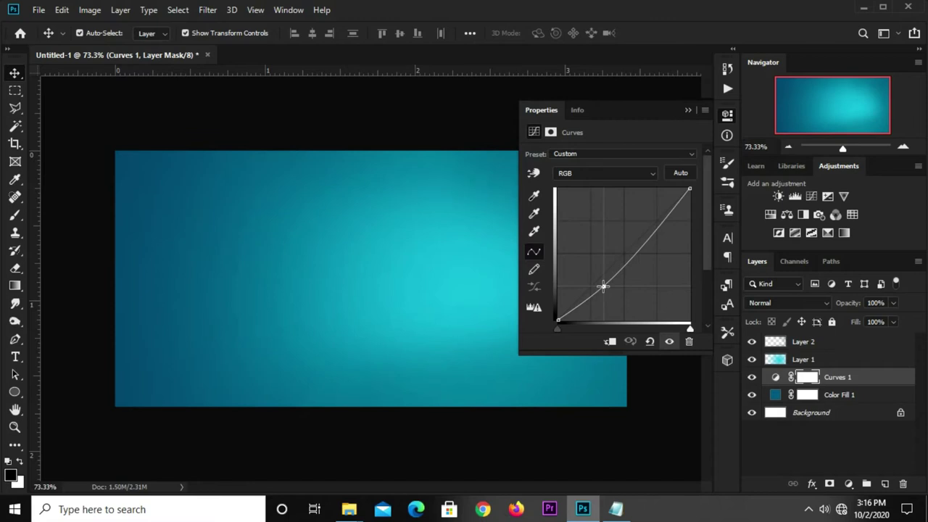
pyautogui.click(688, 109)
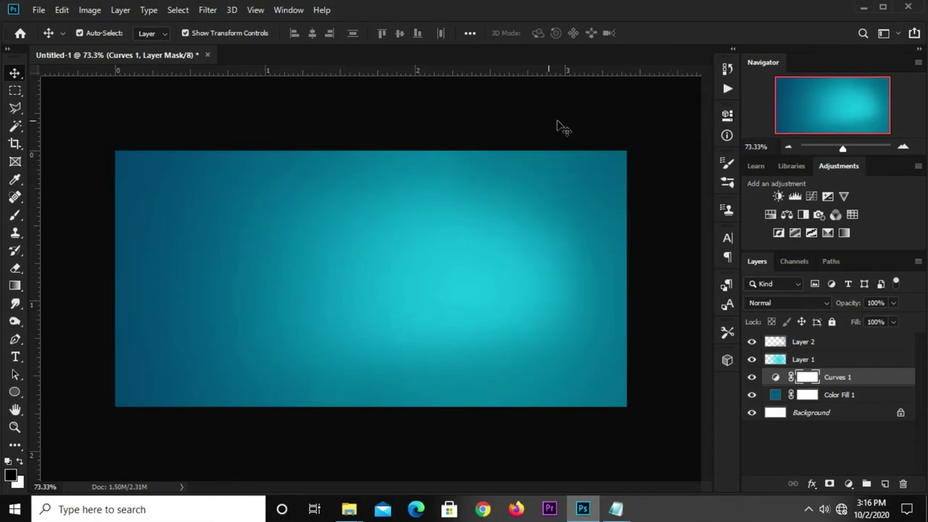
pyautogui.click(545, 197)
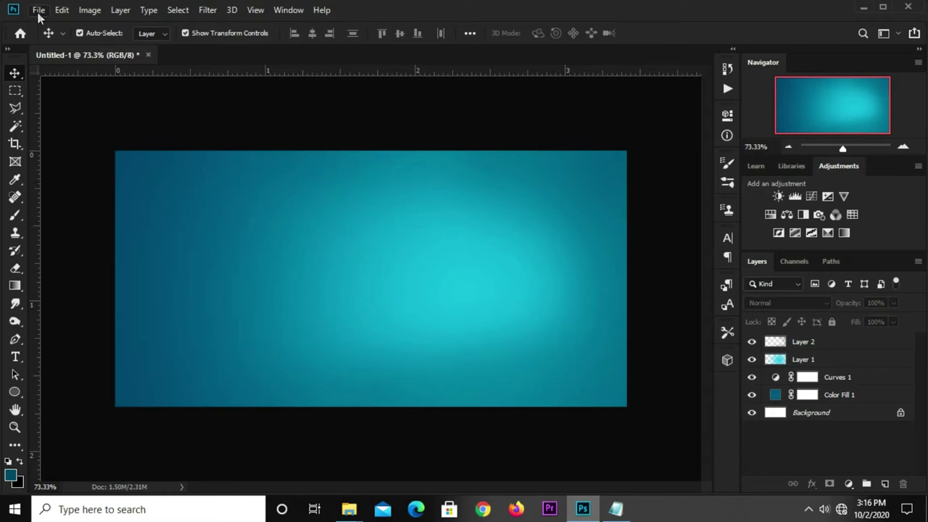
# Step: Copy the Hello Summer artwork from summer files.psd and paste it into Untitled-1
pyautogui.click(38, 10)
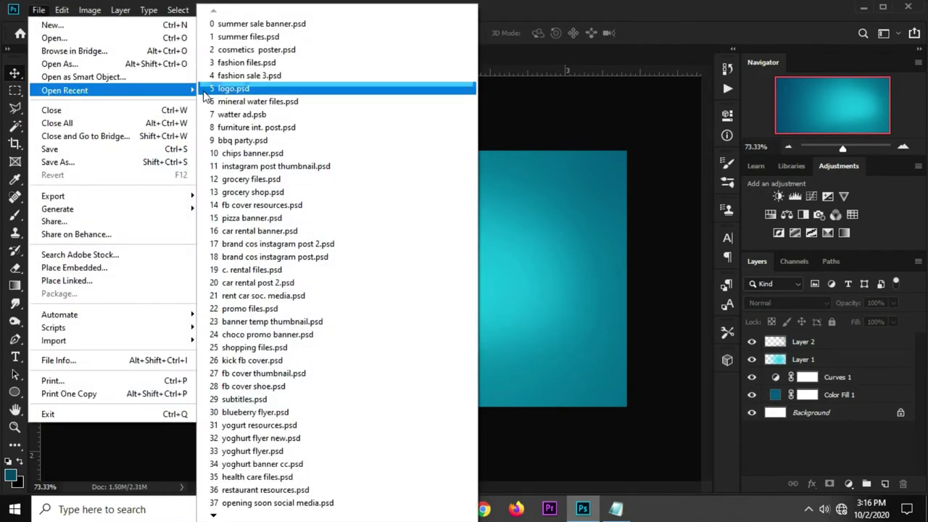
pyautogui.click(246, 36)
pyautogui.click(279, 220)
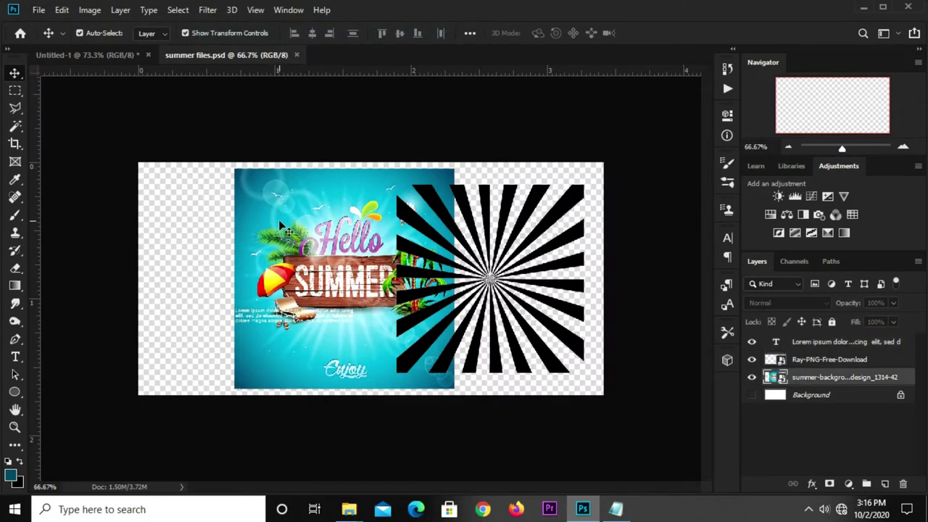
pyautogui.hotkey('ctrl', 'c')
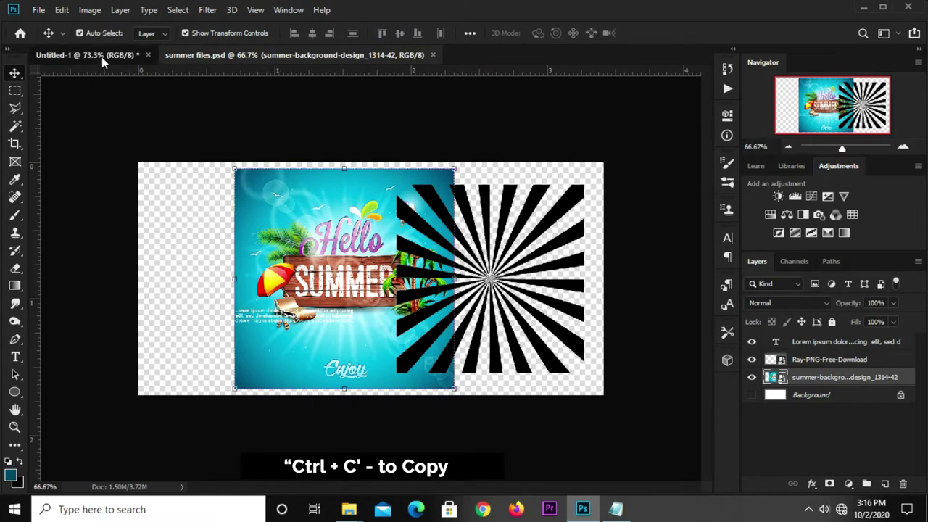
pyautogui.click(101, 55)
pyautogui.hotkey('ctrl', 'v')
# Step: Move the artwork to the banner's left side and scale it to full banner height
pyautogui.moveTo(353, 254); pyautogui.dragTo(217, 236)
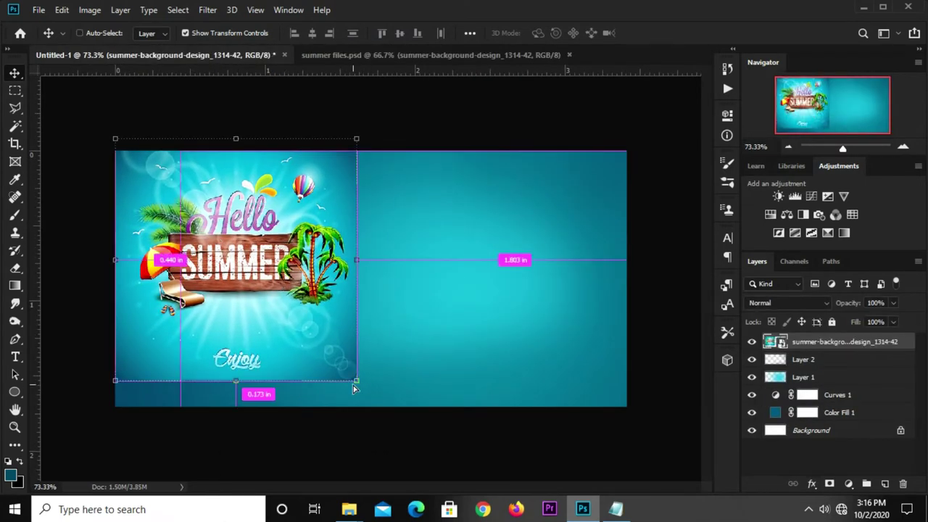
pyautogui.hotkey('ctrl', 't')
pyautogui.moveTo(355, 381); pyautogui.dragTo(420, 448)
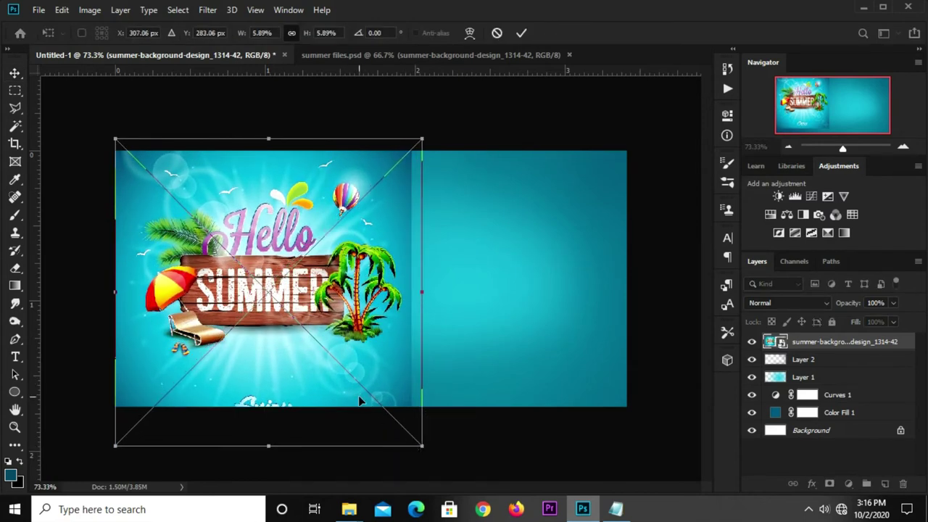
pyautogui.press('Down')
pyautogui.press('Down')
pyautogui.press('Down')
pyautogui.press('Down')
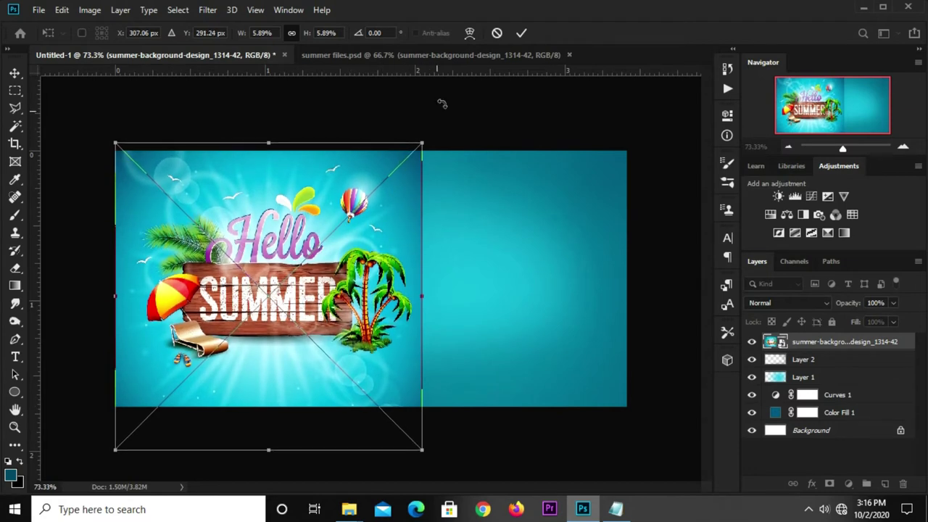
pyautogui.click(522, 33)
pyautogui.click(351, 258)
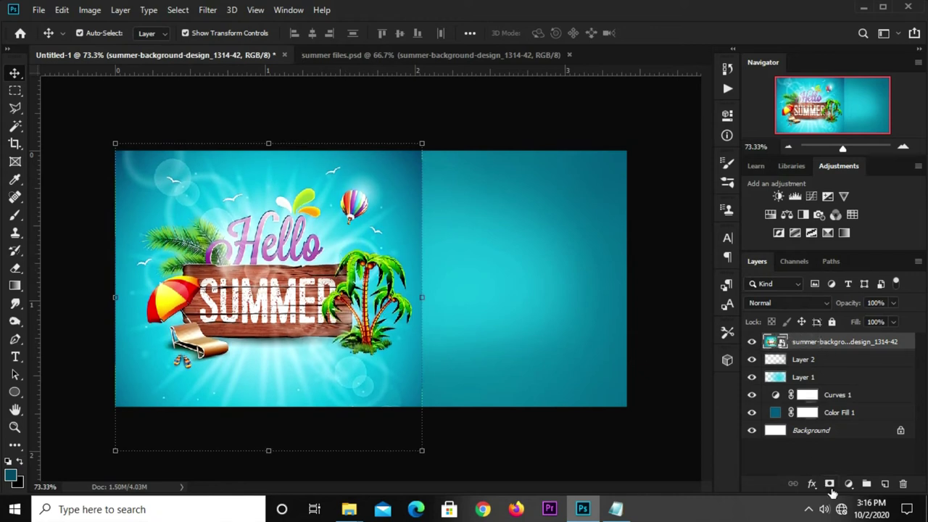
# Step: Mask the artwork layer and fade its right edge with a Foreground to Transparent gradient
pyautogui.click(829, 484)
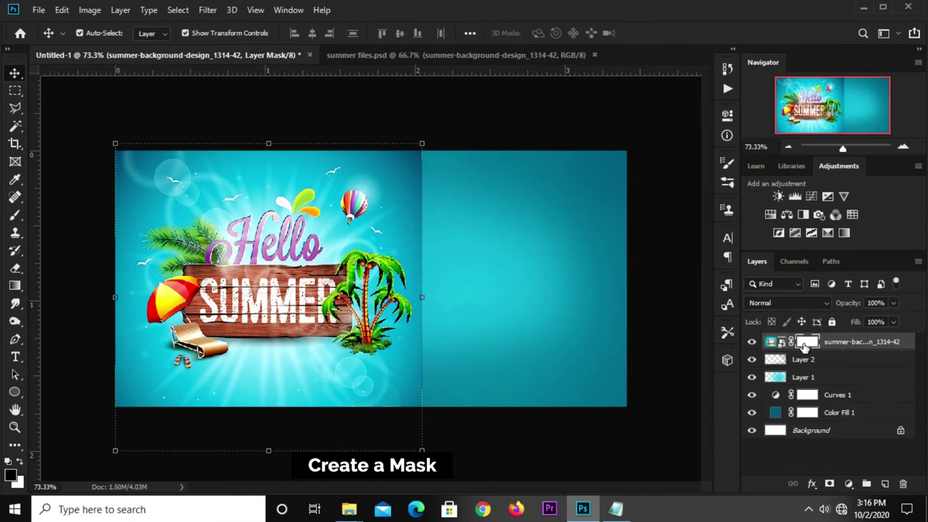
pyautogui.rightClick(15, 285)
pyautogui.click(59, 288)
pyautogui.click(108, 34)
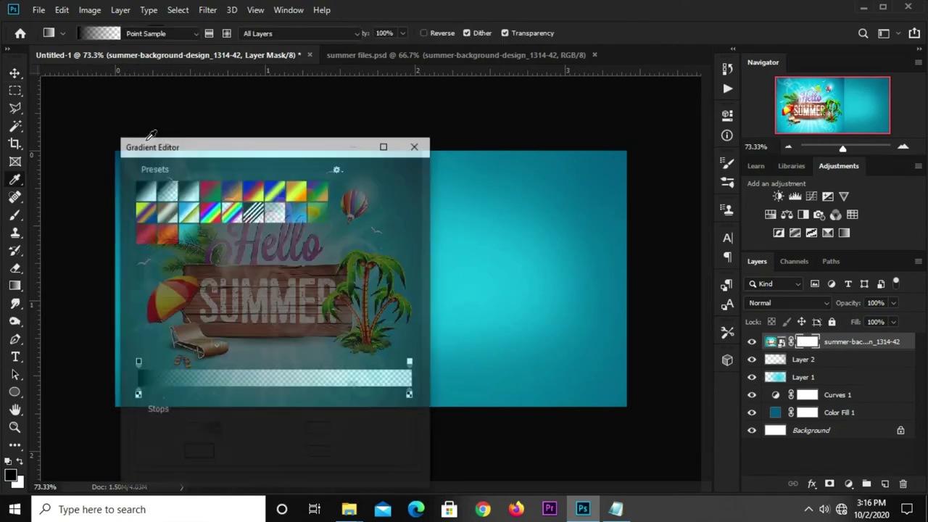
pyautogui.moveTo(276, 299); pyautogui.dragTo(162, 299)
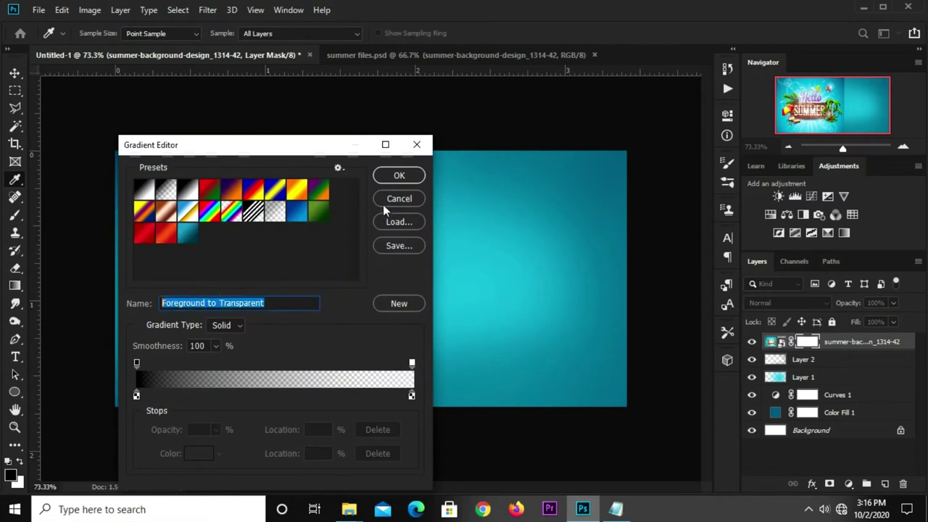
pyautogui.click(399, 176)
pyautogui.moveTo(468, 279); pyautogui.dragTo(345, 279)
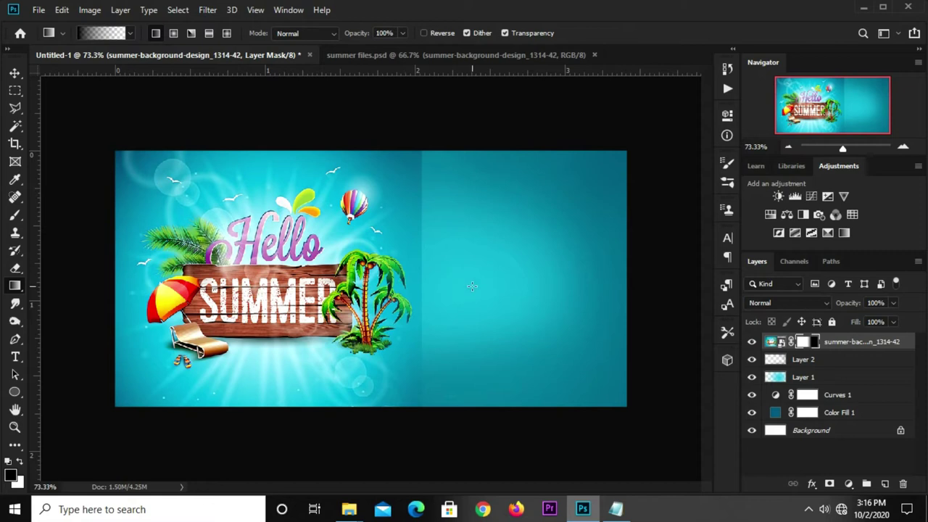
pyautogui.moveTo(472, 286); pyautogui.dragTo(347, 287)
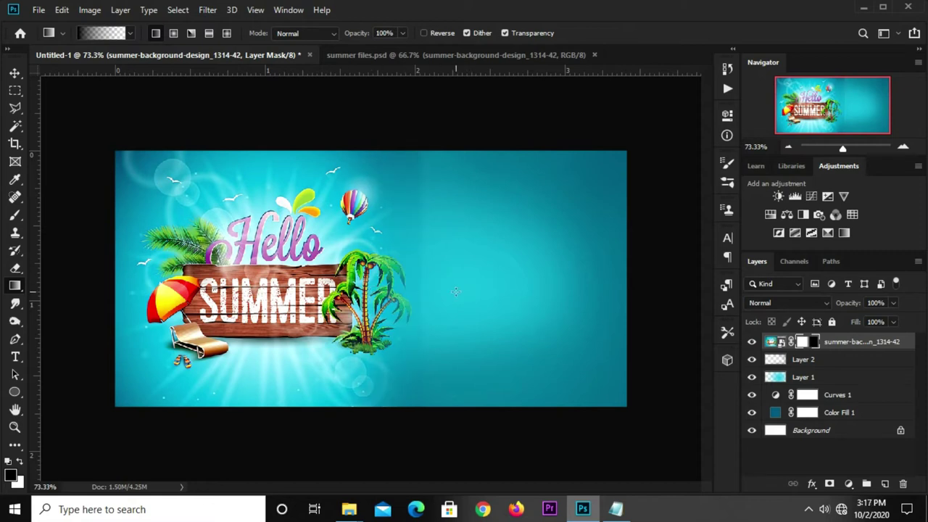
pyautogui.moveTo(456, 291); pyautogui.dragTo(286, 292)
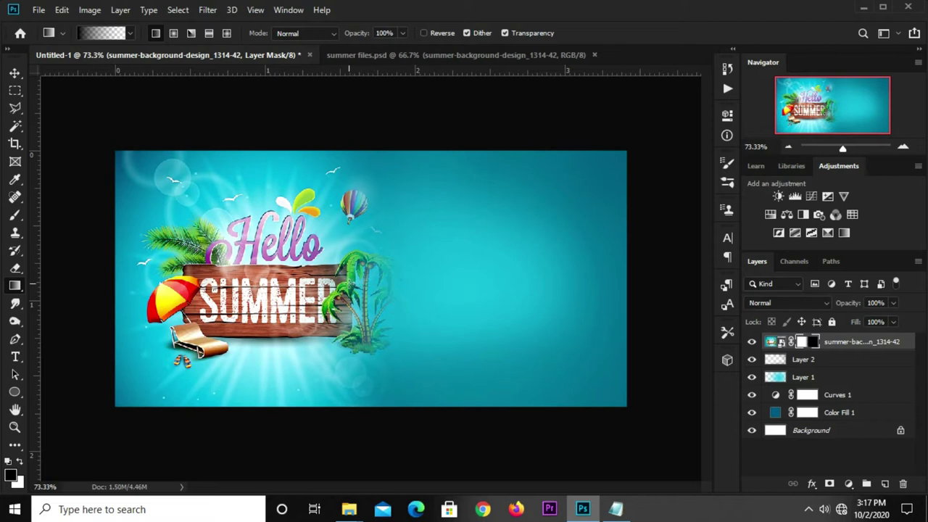
# Step: Bring the Ray-PNG-Free-Download sunburst layer from summer files.psd into the banner
pyautogui.press('v')
pyautogui.click(398, 95)
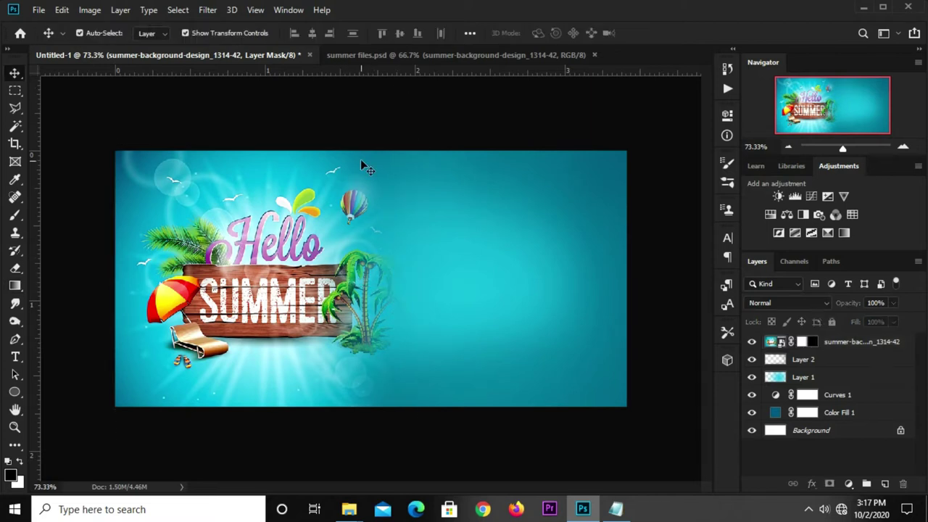
pyautogui.click(292, 53)
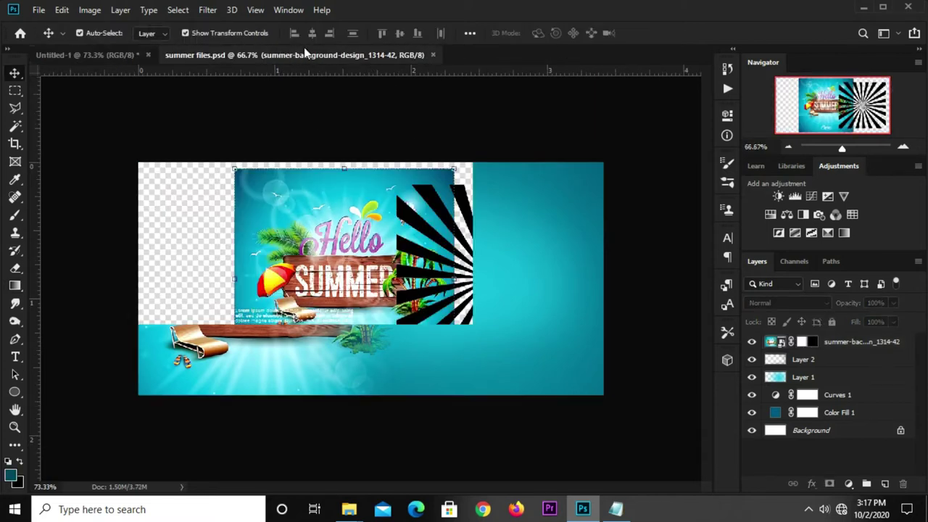
pyautogui.click(541, 210)
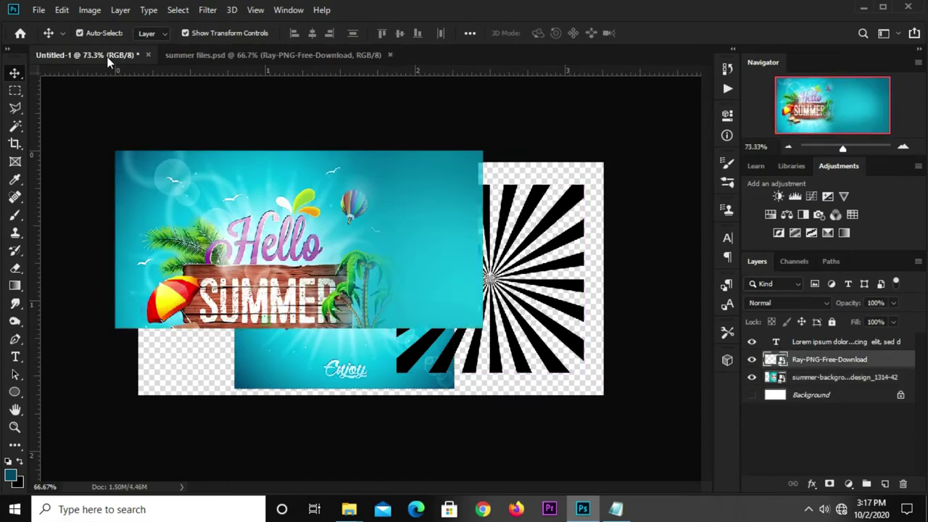
pyautogui.moveTo(108, 62); pyautogui.dragTo(320, 187)
# Step: Scale the sunburst to about 22.91% over the artwork and move it below Layer 1
pyautogui.moveTo(327, 169); pyautogui.dragTo(334, 120)
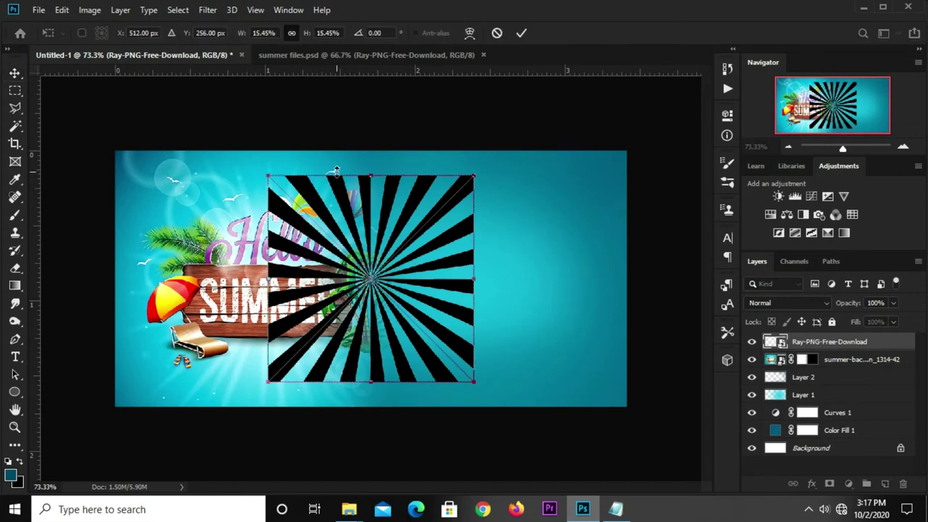
pyautogui.moveTo(364, 217); pyautogui.dragTo(273, 217)
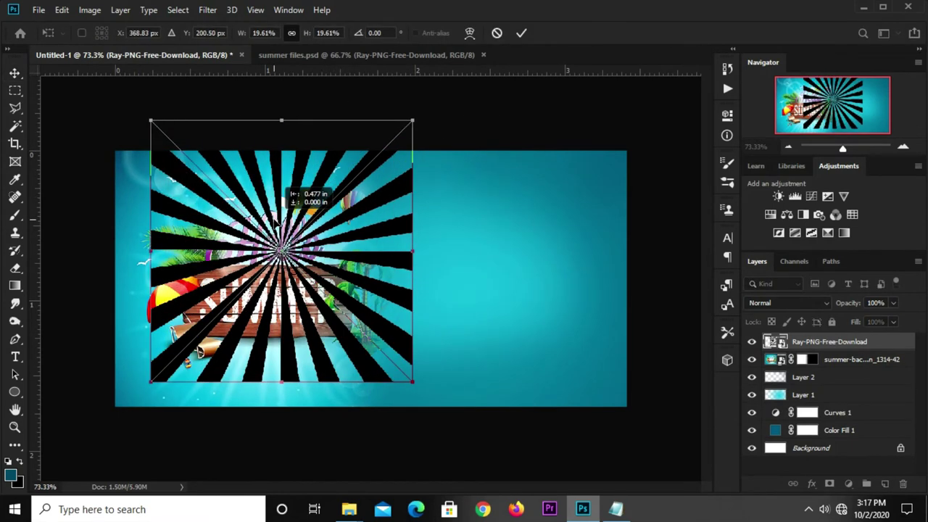
pyautogui.moveTo(413, 383); pyautogui.dragTo(456, 428)
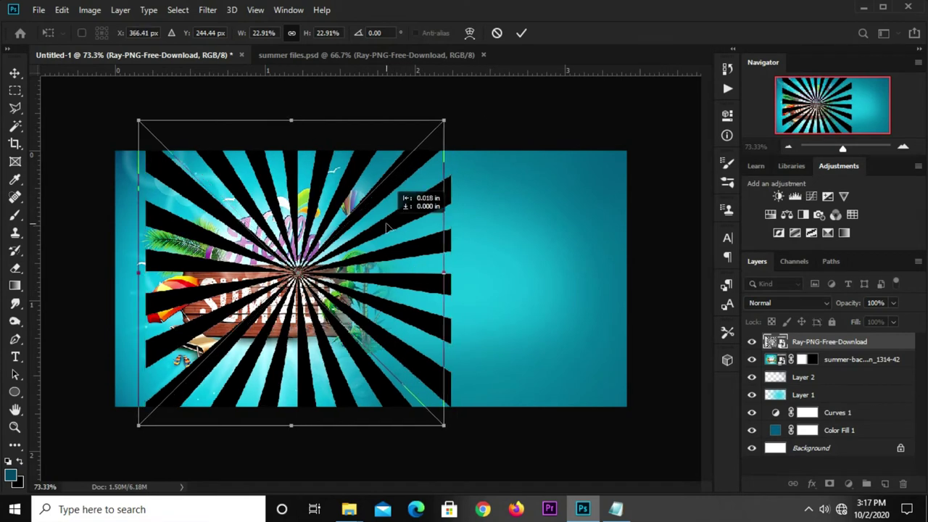
pyautogui.moveTo(415, 195); pyautogui.dragTo(406, 195)
pyautogui.click(521, 32)
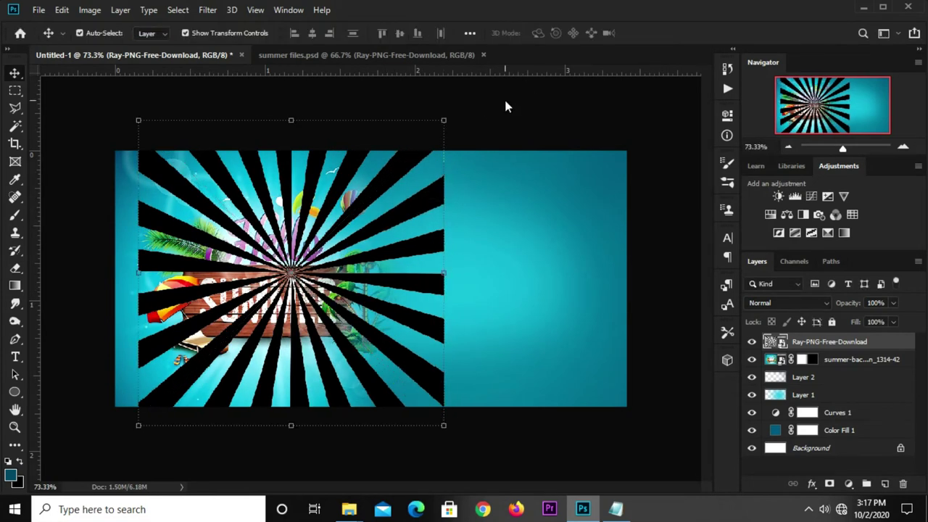
pyautogui.moveTo(828, 343); pyautogui.dragTo(828, 396)
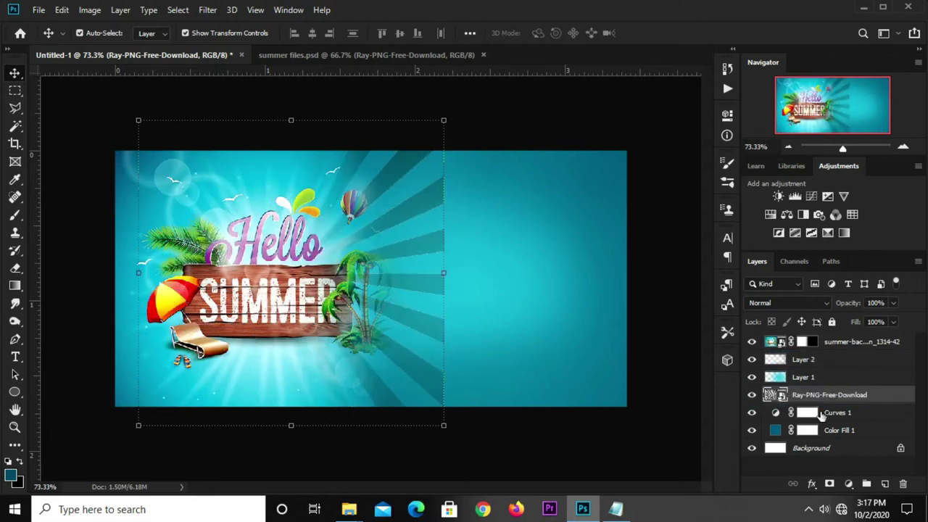
# Step: Invert the sunburst ray layer to white and fade it to about 22% opacity
pyautogui.hotkey('ctrl', 'i')
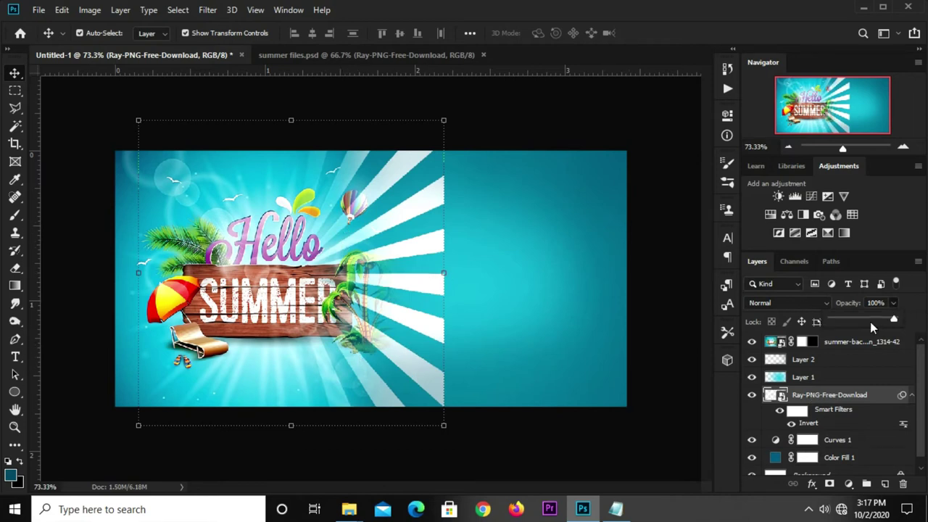
pyautogui.moveTo(872, 328); pyautogui.dragTo(861, 320)
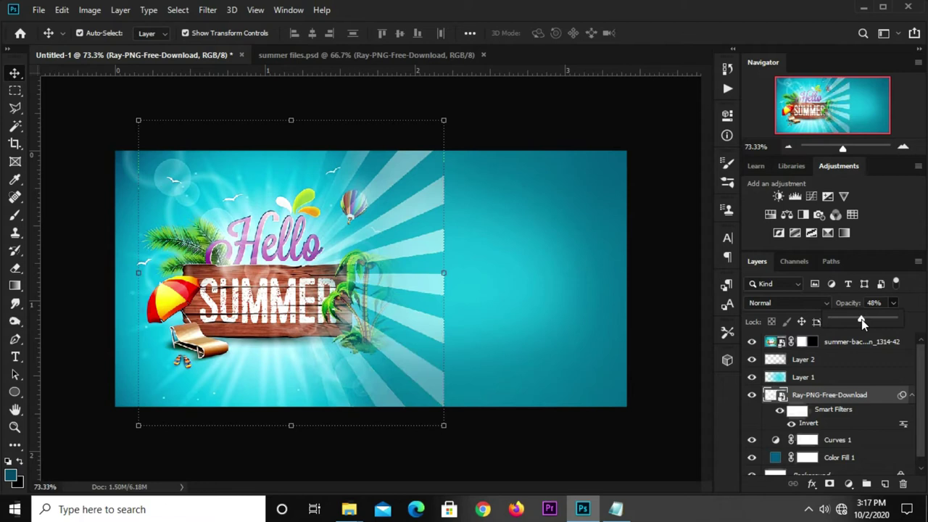
pyautogui.moveTo(861, 319); pyautogui.dragTo(848, 326)
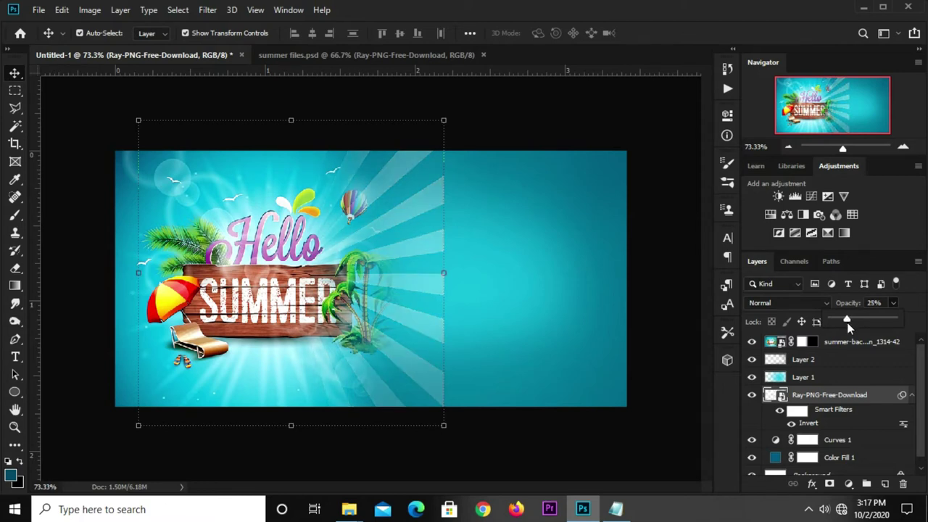
pyautogui.click(413, 166)
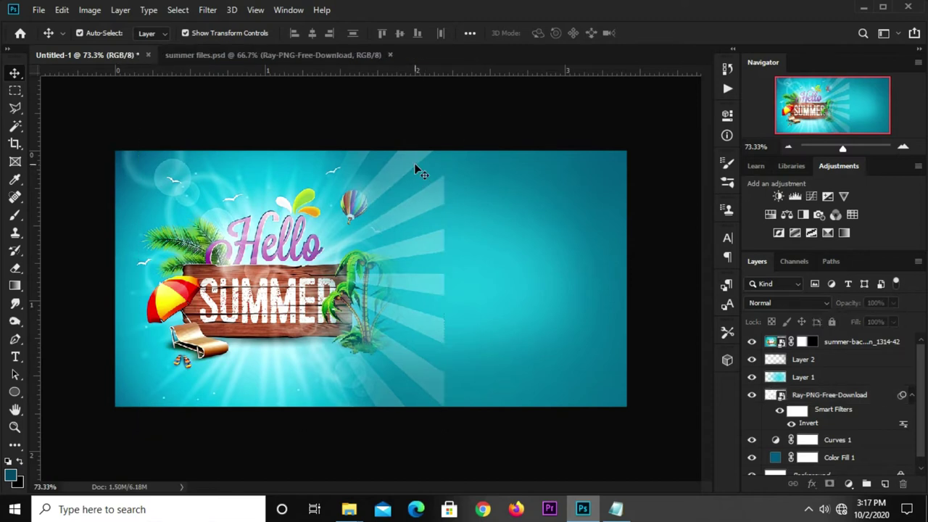
pyautogui.scroll(-1, 826, 429)
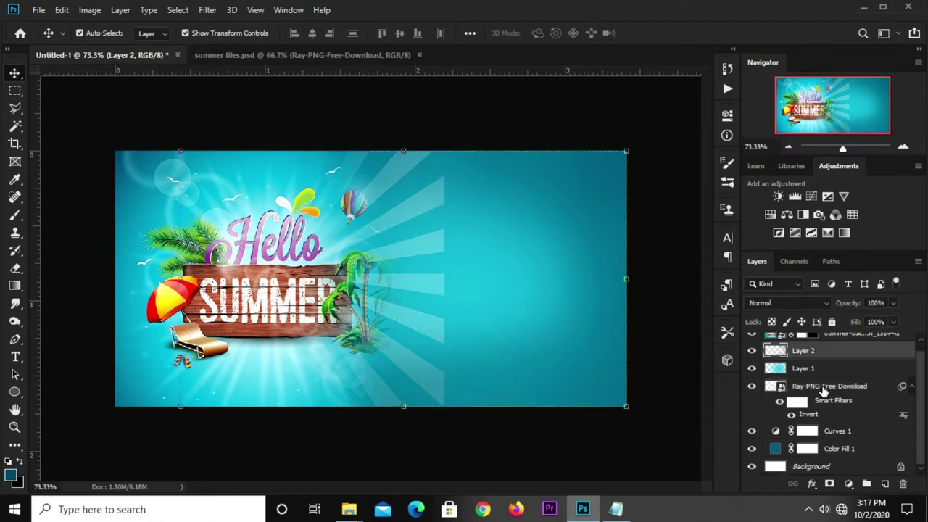
# Step: Blur the Ray-PNG sunburst layer with an 8 px Gaussian Blur and add a layer mask
pyautogui.click(823, 389)
pyautogui.click(207, 10)
pyautogui.moveTo(215, 164)
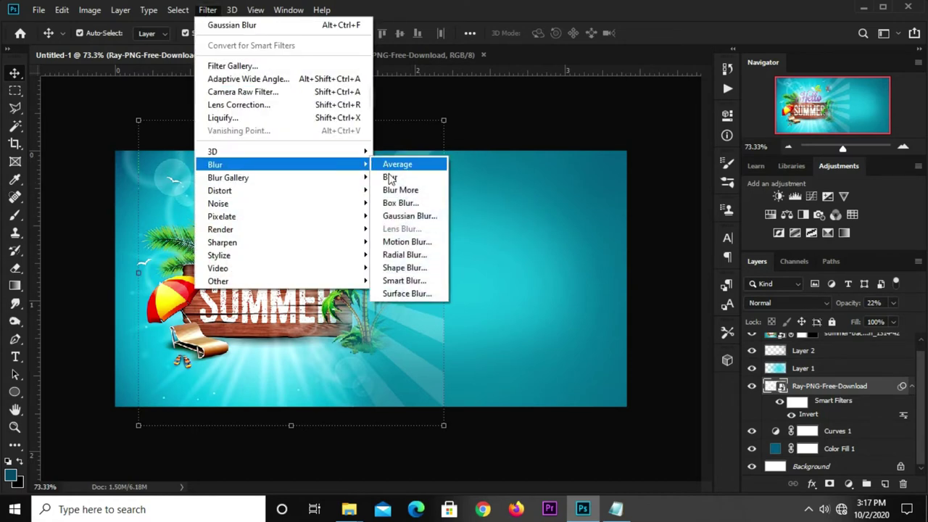
pyautogui.click(403, 215)
pyautogui.moveTo(535, 244)
pyautogui.mouseDown()
pyautogui.moveTo(598, 249)
pyautogui.moveTo(618, 241)
pyautogui.mouseUp()
pyautogui.doubleClick(568, 426)
pyautogui.write('8')
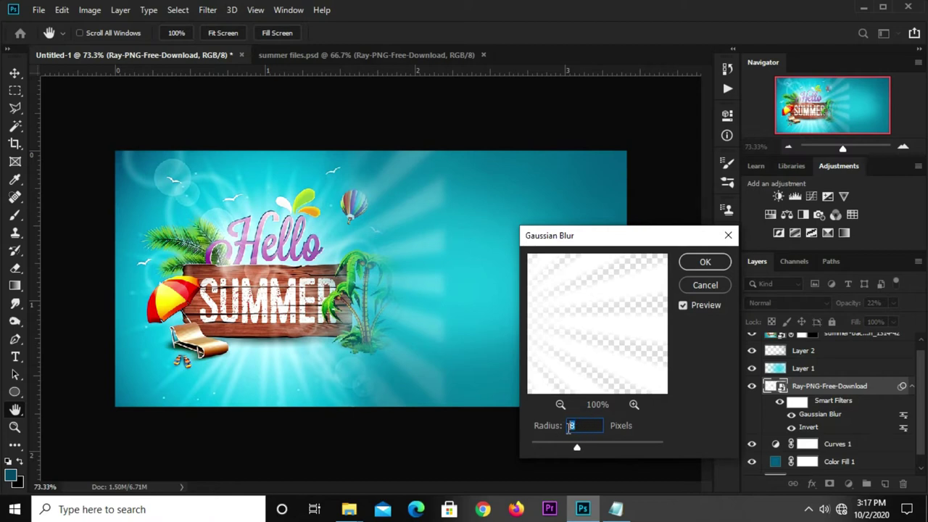
pyautogui.click(704, 262)
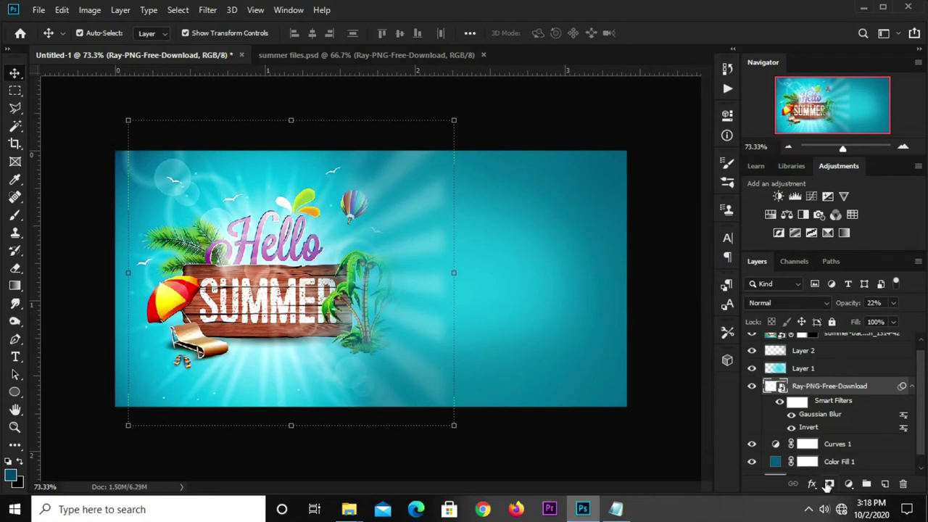
pyautogui.click(828, 484)
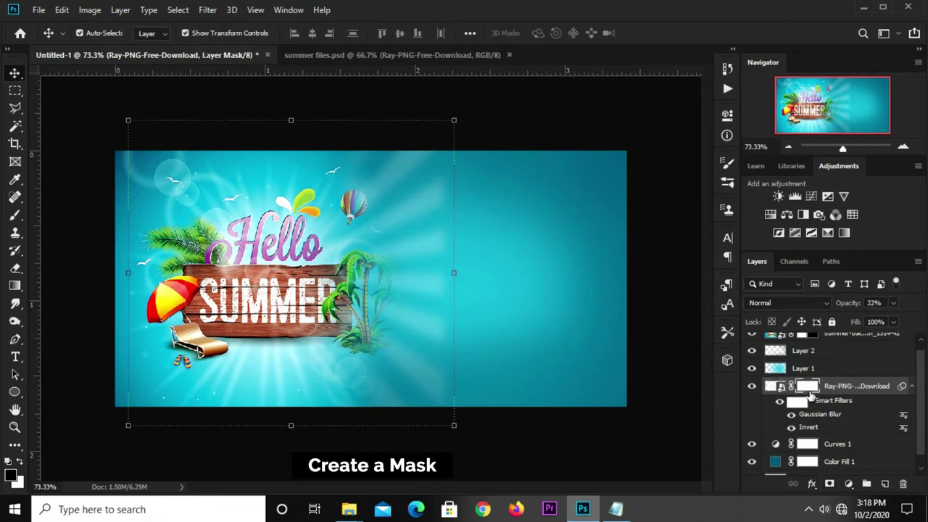
# Step: Drag a Foreground-to-Transparent gradient leftward on the ray layer's mask so the rays fade out
pyautogui.click(16, 286)
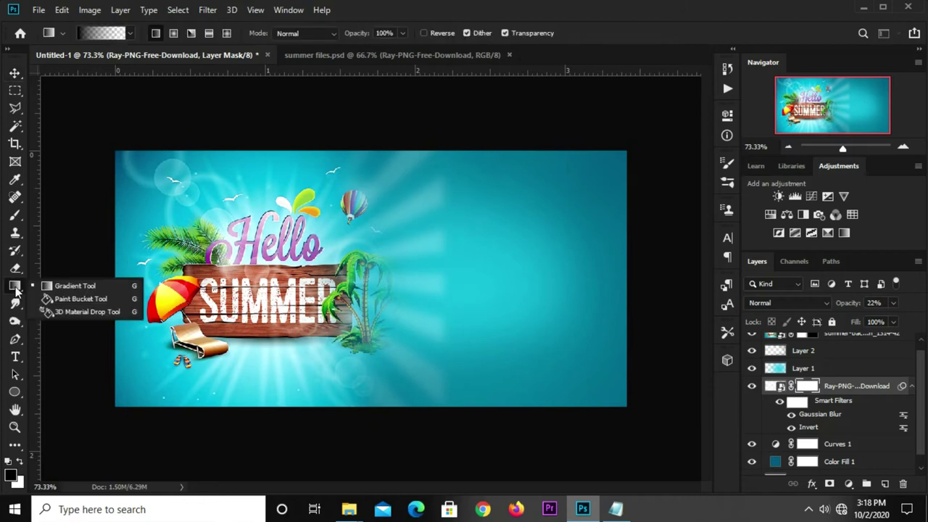
pyautogui.click(54, 284)
pyautogui.click(106, 34)
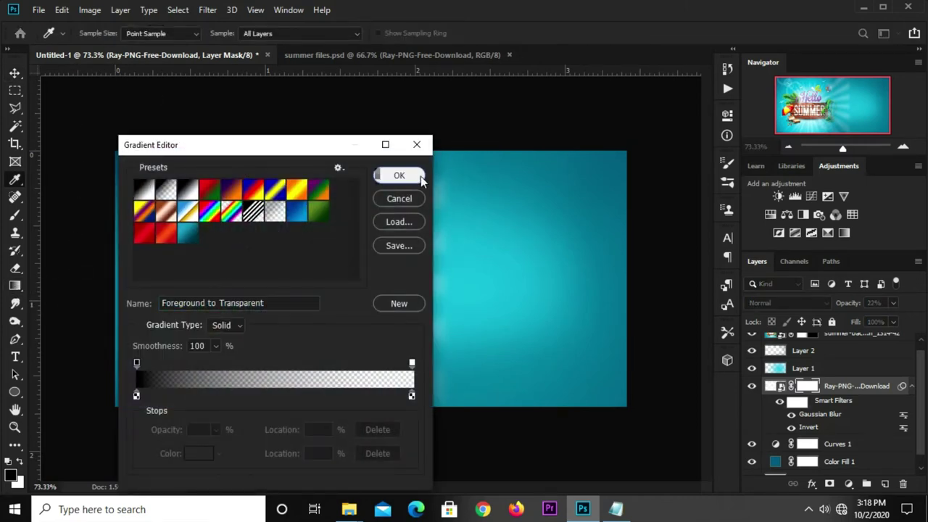
pyautogui.click(399, 176)
pyautogui.scroll(1, 451, 272)
pyautogui.moveTo(467, 273); pyautogui.dragTo(297, 267)
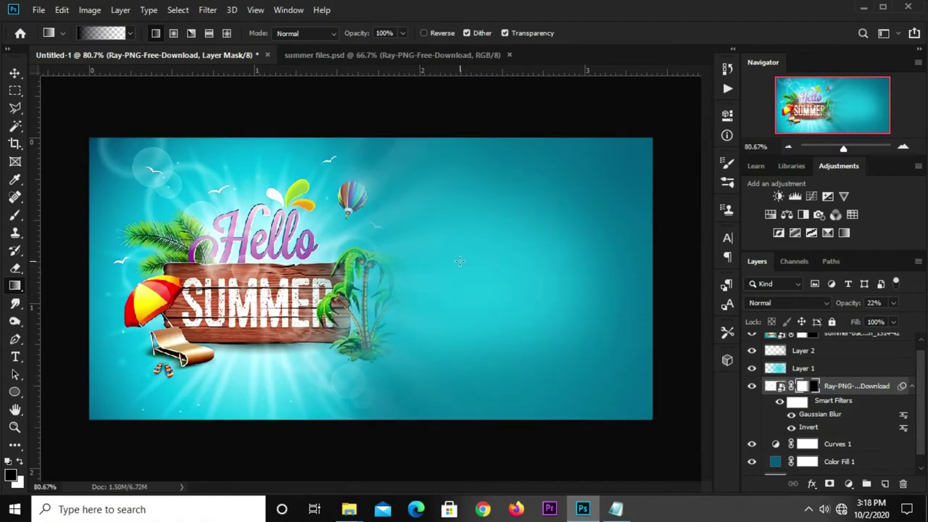
pyautogui.click(14, 73)
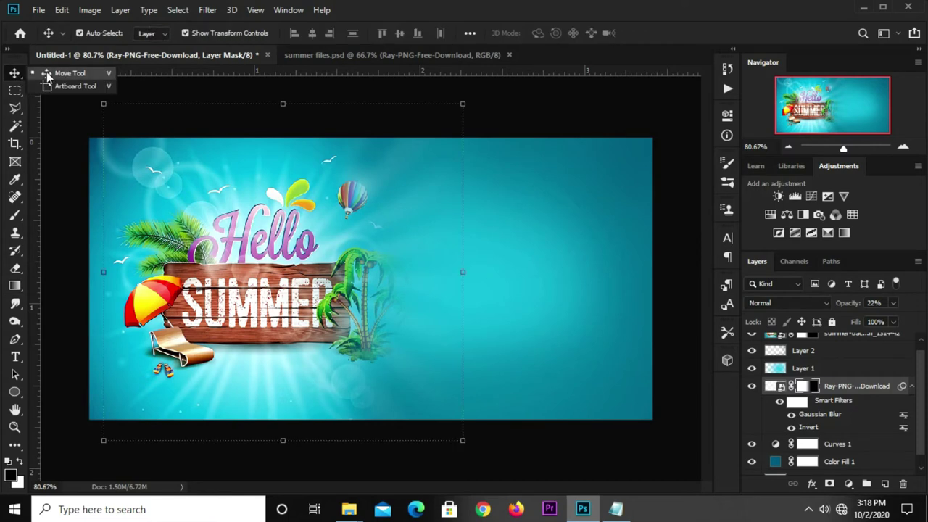
# Step: Compare Layer 1's cyan glow on and off, then lower its opacity to 78%
pyautogui.click(540, 118)
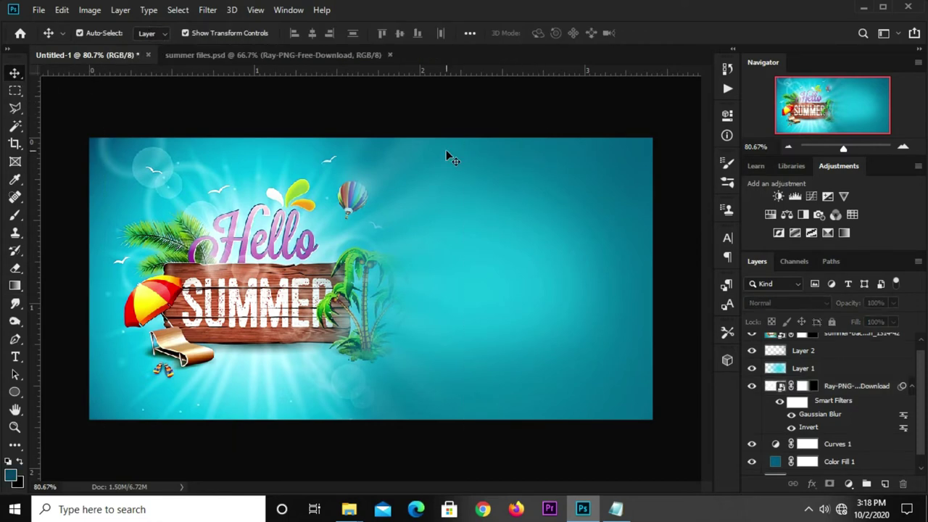
pyautogui.keyDown('alt'); pyautogui.scroll(-1, 446, 152); pyautogui.keyUp('alt')
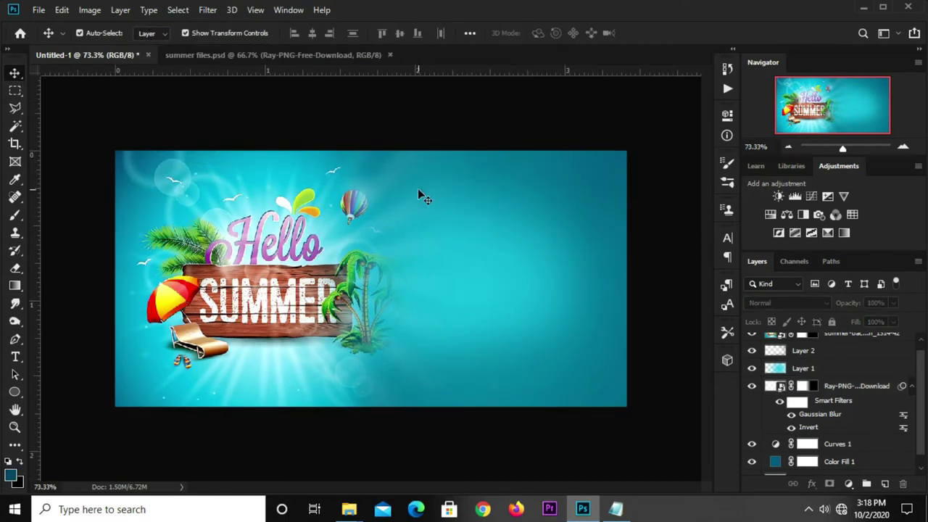
pyautogui.click(479, 275)
pyautogui.keyDown('alt'); pyautogui.scroll(-1, 491, 258); pyautogui.keyUp('alt')
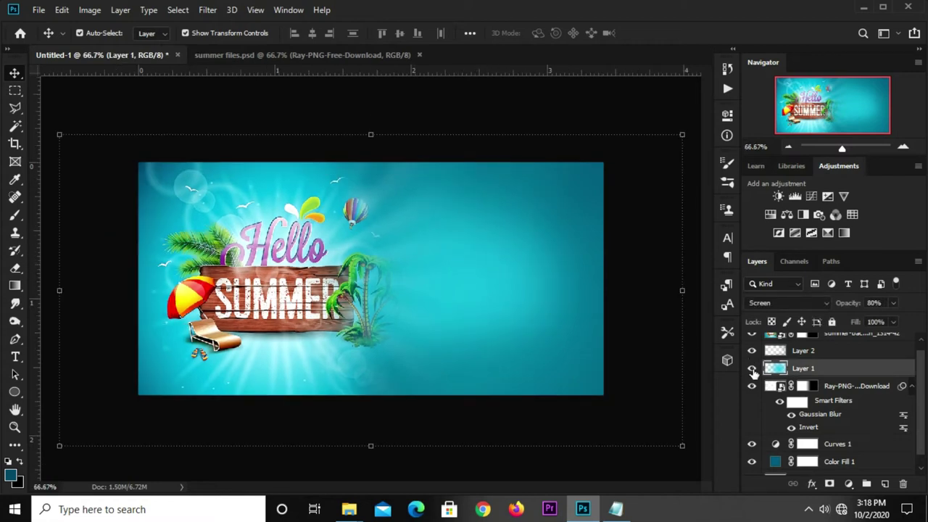
pyautogui.click(751, 369)
pyautogui.click(893, 303)
pyautogui.moveTo(892, 322); pyautogui.dragTo(890, 322)
pyautogui.click(629, 178)
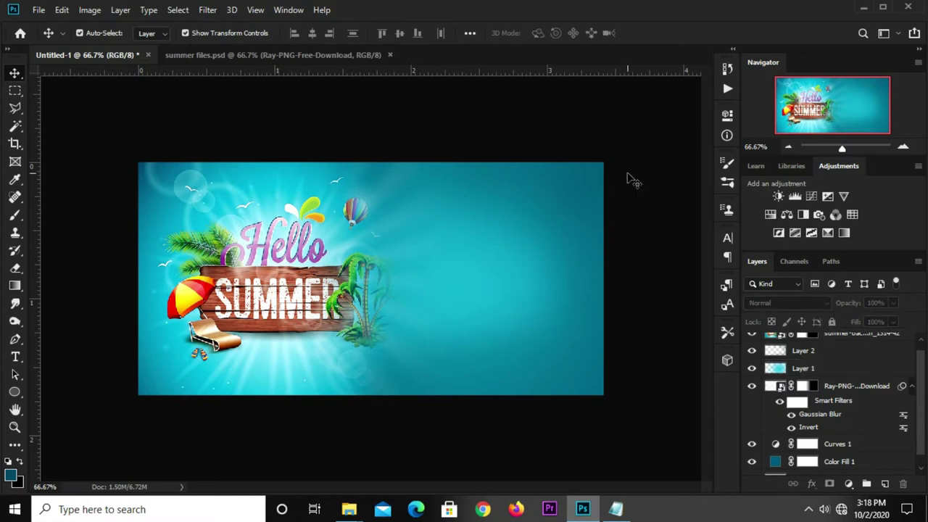
# Step: Nudge the summer-background artwork layer down a few pixels
pyautogui.hotkey('ctrl', '+')
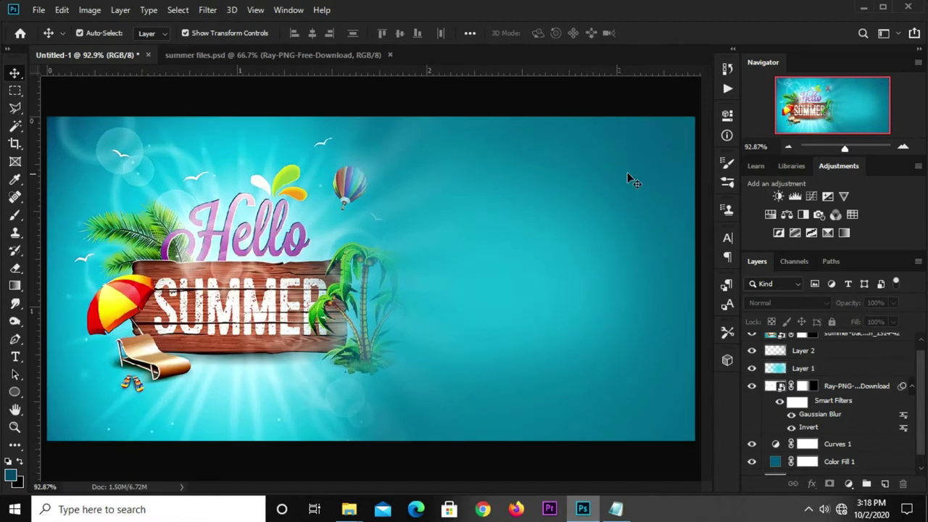
pyautogui.hotkey('ctrl', '-')
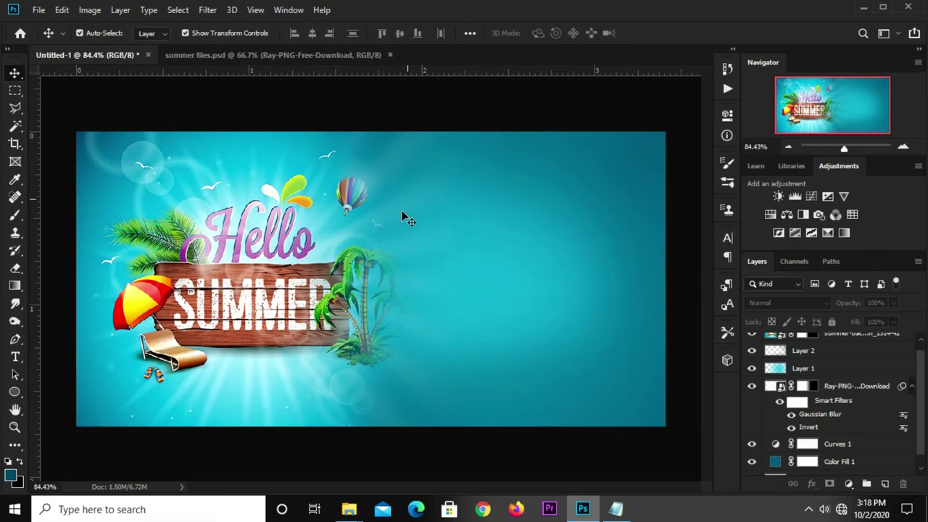
pyautogui.click(304, 301)
pyautogui.moveTo(300, 295); pyautogui.dragTo(298, 294)
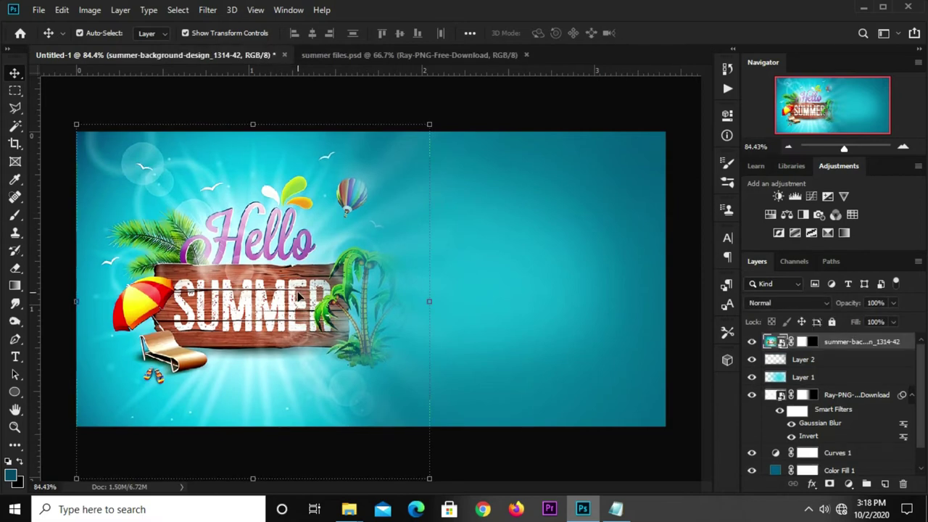
pyautogui.press('Down')
pyautogui.press('Down')
pyautogui.press('Down')
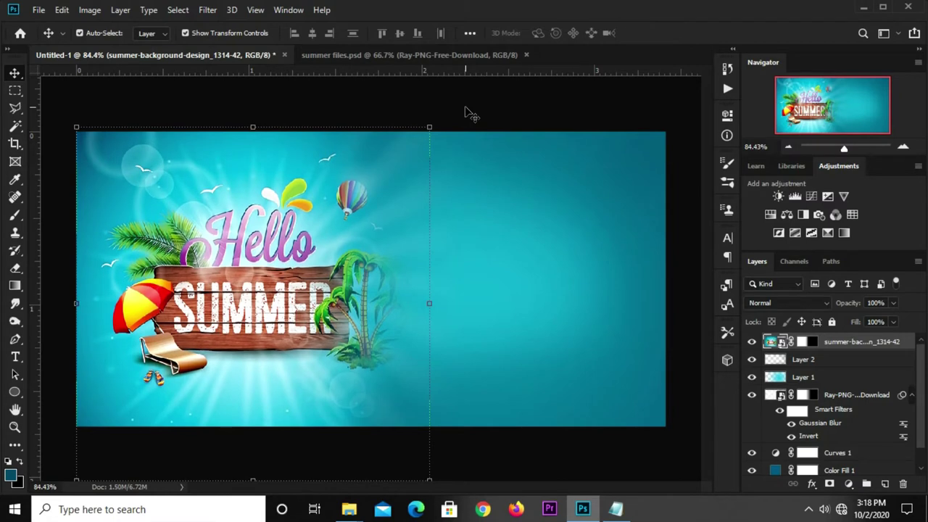
pyautogui.press('Return')
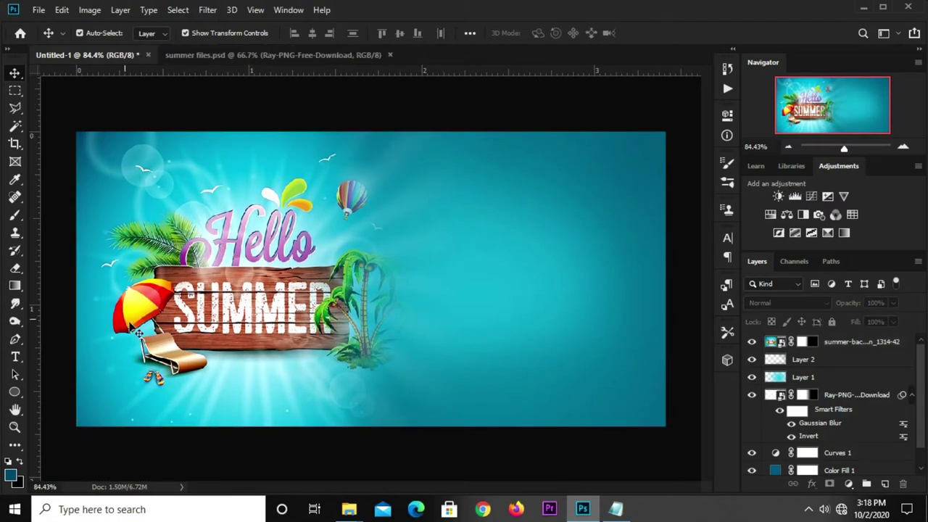
# Step: Set the Type tool colour to #ffffff and start a text layer near the top right
pyautogui.click(14, 356)
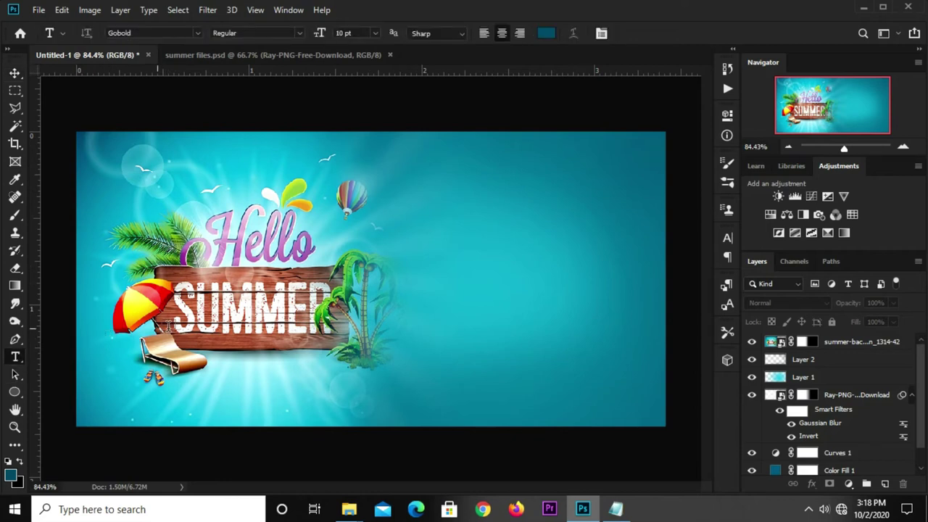
pyautogui.rightClick(20, 361)
pyautogui.click(546, 33)
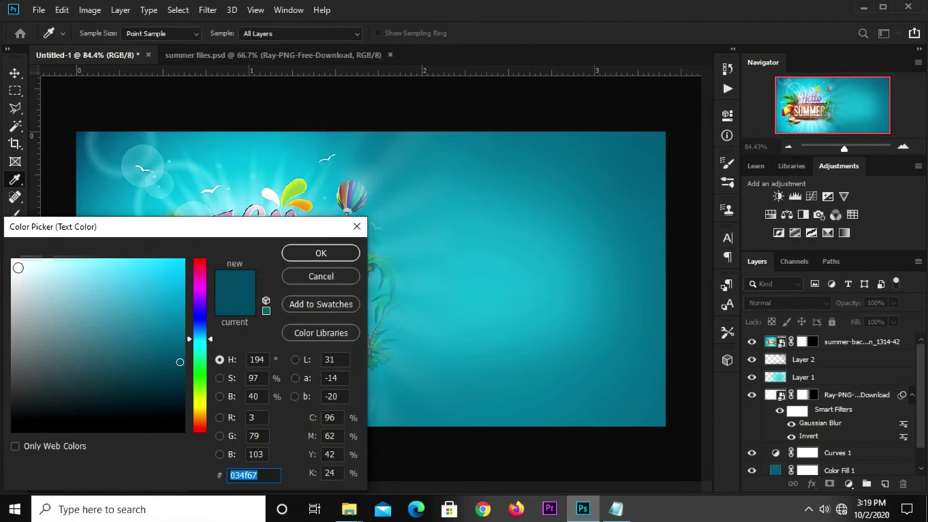
pyautogui.write('ffffff')
pyautogui.click(320, 253)
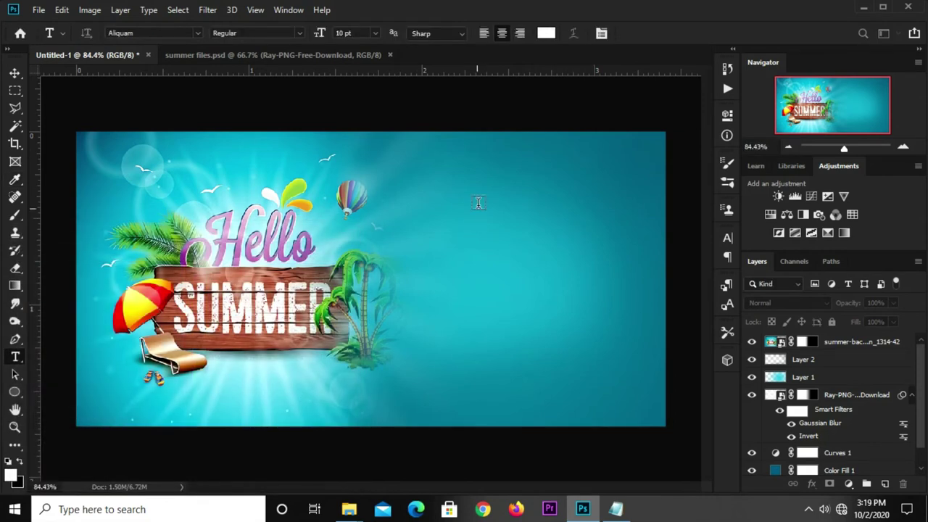
pyautogui.click(485, 170)
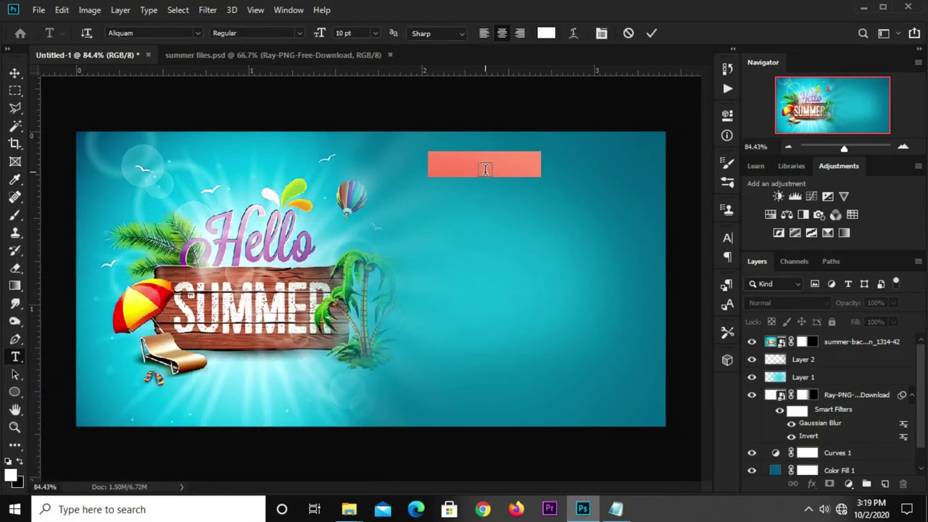
# Step: Copy the 'Special offer' line from the Notepad notes
pyautogui.click(616, 509)
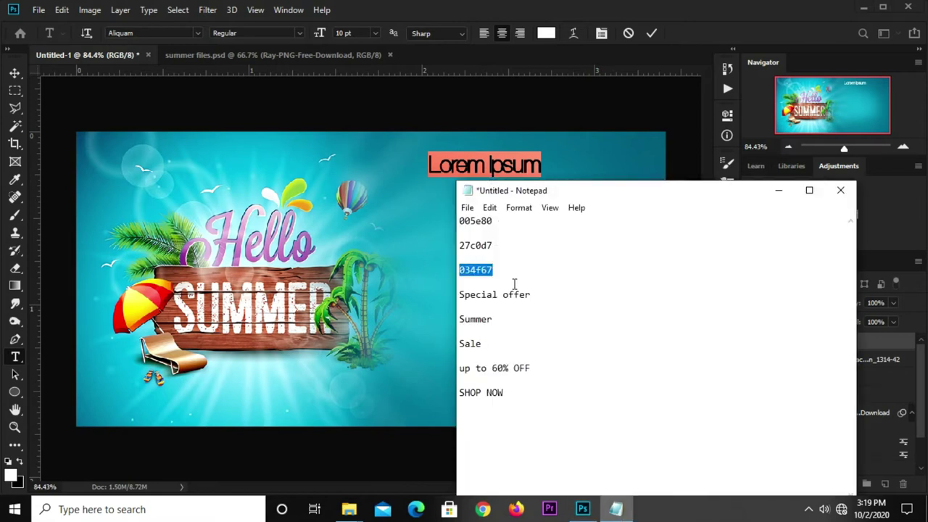
pyautogui.moveTo(533, 295); pyautogui.dragTo(464, 294)
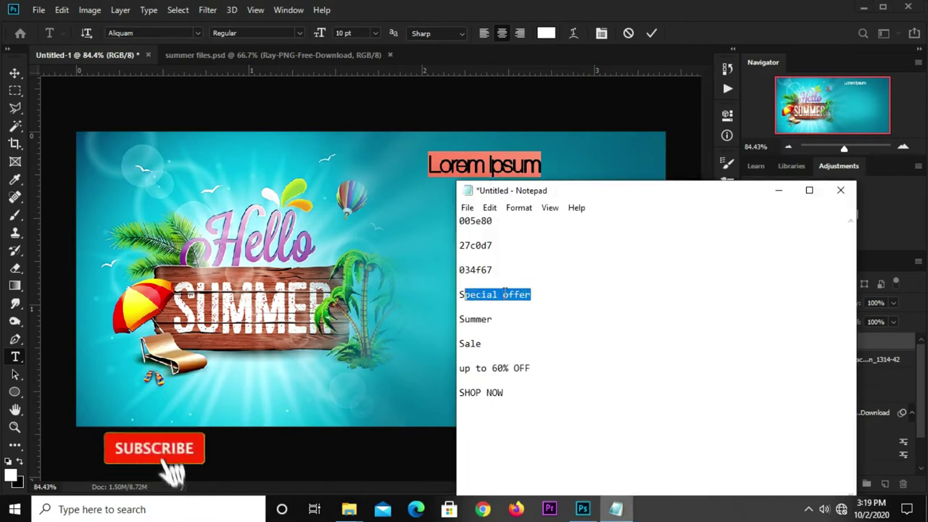
pyautogui.rightClick(503, 293)
pyautogui.click(545, 129)
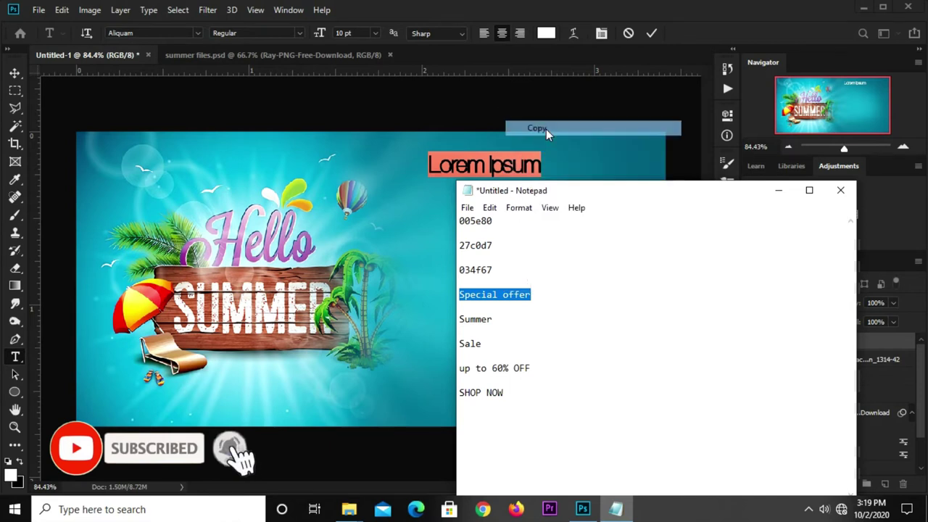
pyautogui.click(487, 166)
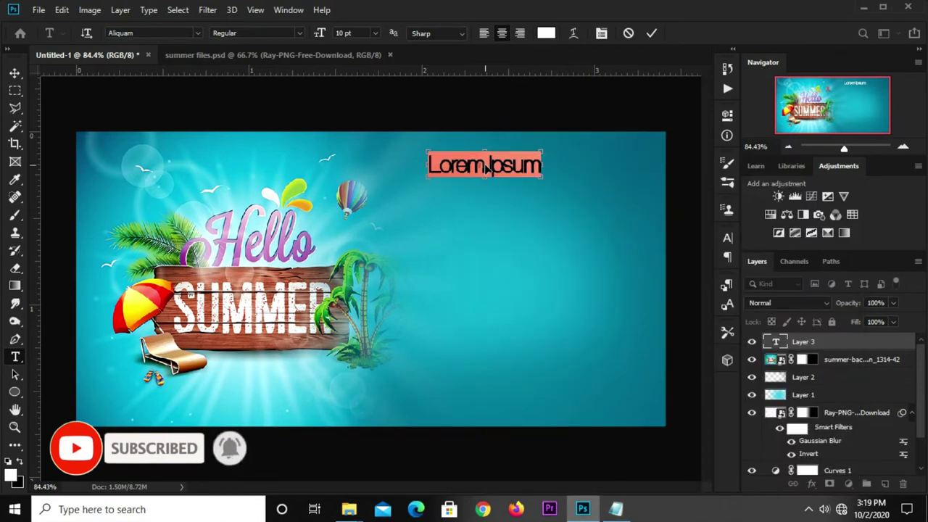
# Step: Paste 'Special offer' into the text layer and set it to 9 pt, 0 tracking, All Caps
pyautogui.hotkey('ctrl', 'v')
pyautogui.click(651, 32)
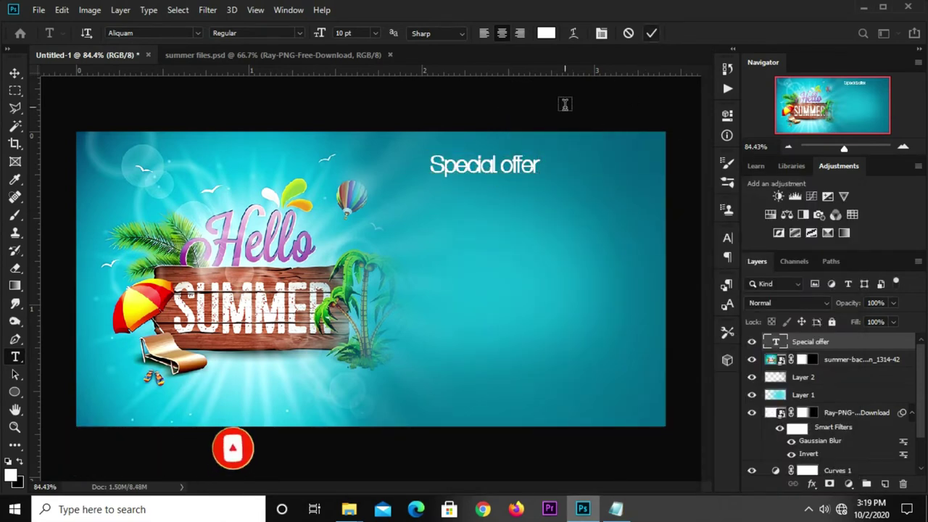
pyautogui.press('v')
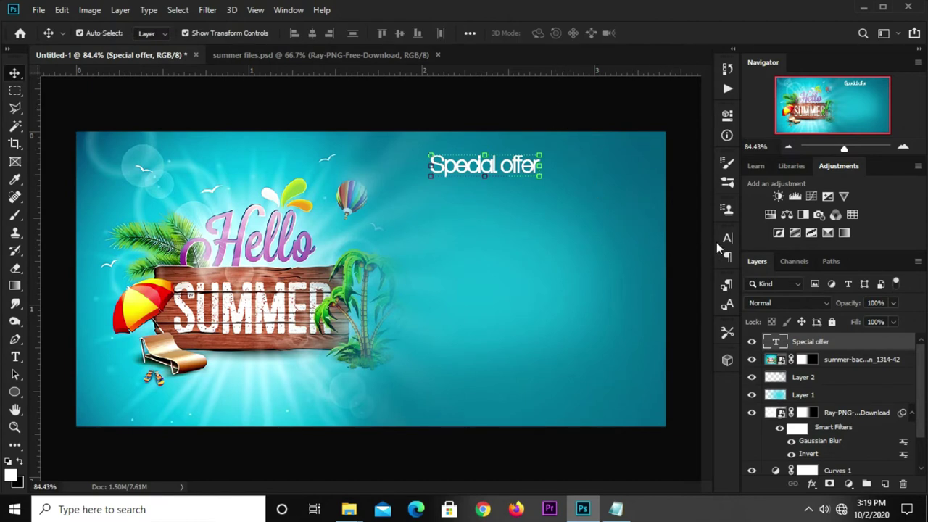
pyautogui.click(719, 240)
pyautogui.click(702, 287)
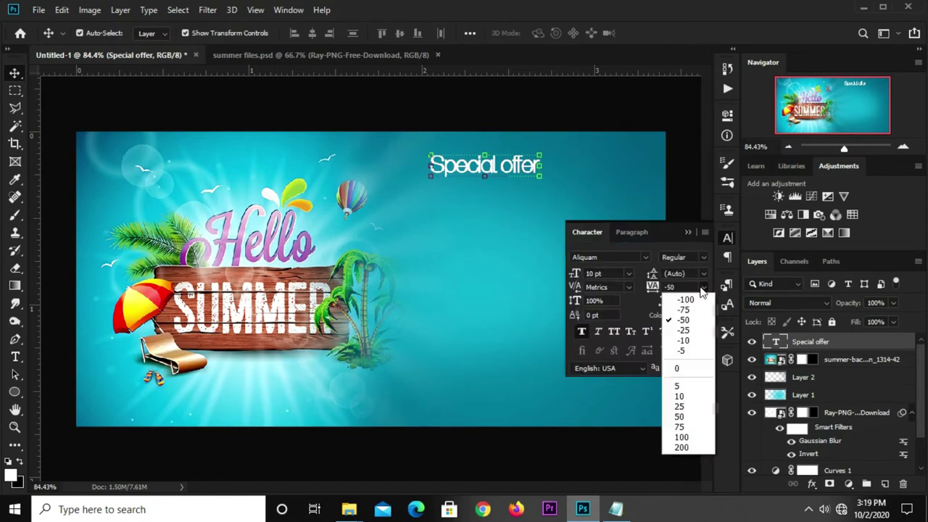
pyautogui.click(689, 368)
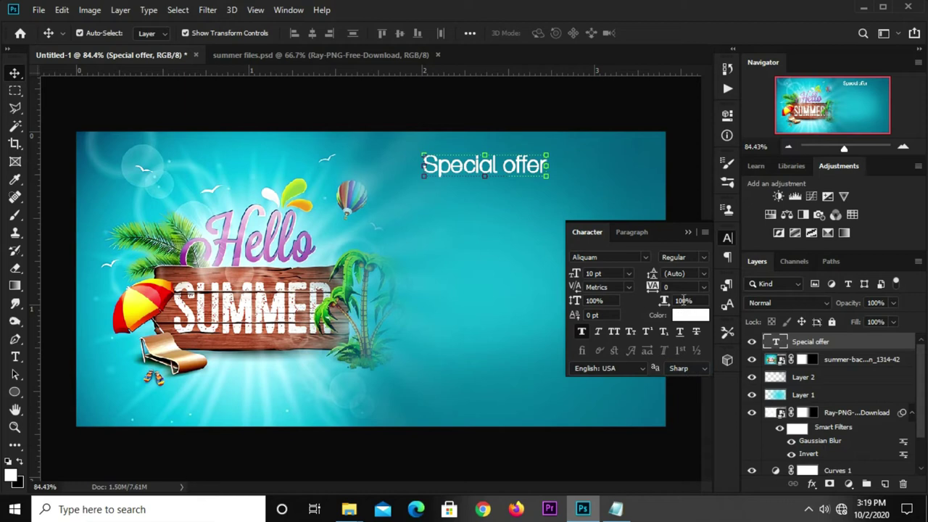
pyautogui.click(628, 273)
pyautogui.click(620, 328)
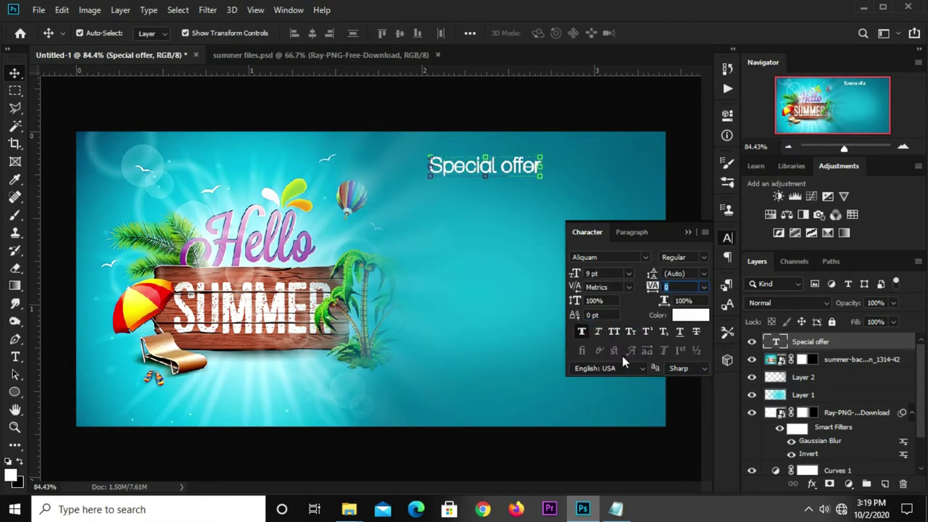
pyautogui.click(614, 332)
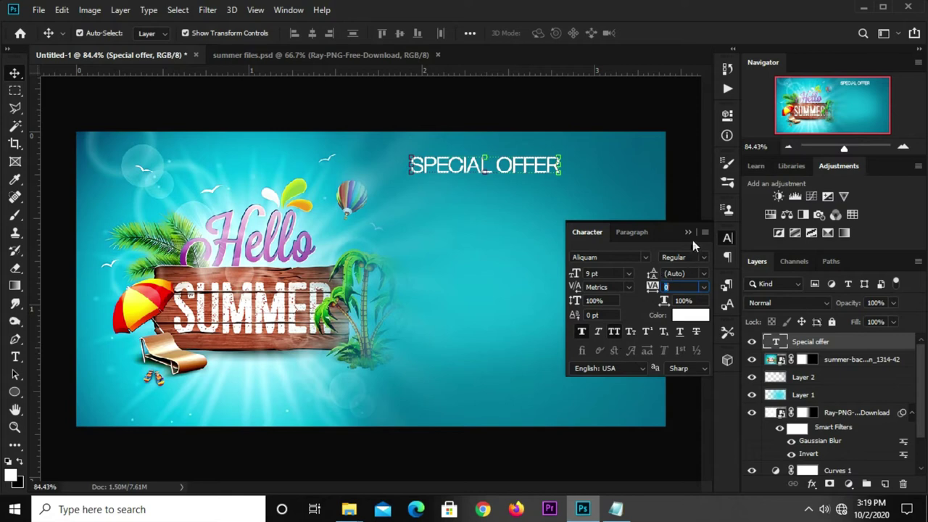
pyautogui.click(689, 233)
# Step: Scale the SPECIAL OFFER text to 72% and move it toward the top right
pyautogui.hotkey('ctrl', 't')
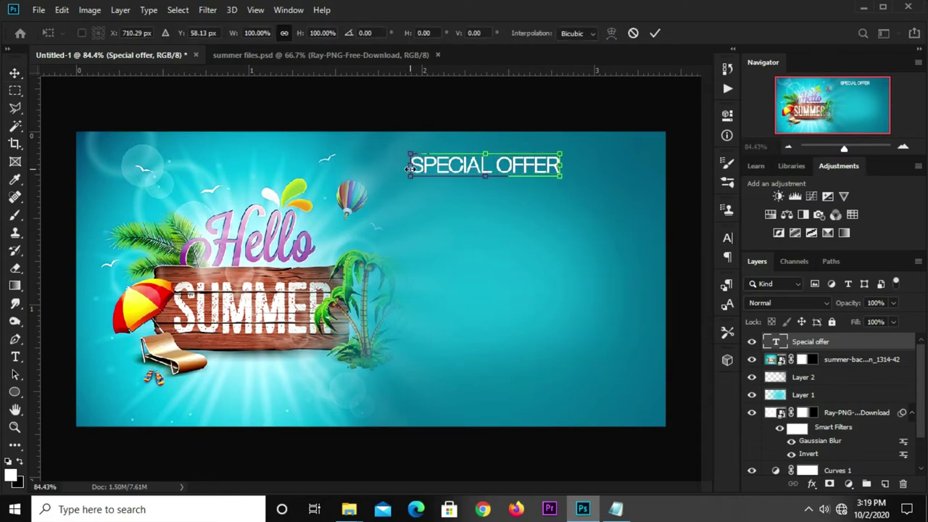
pyautogui.moveTo(409, 165); pyautogui.dragTo(451, 165)
pyautogui.moveTo(519, 167); pyautogui.dragTo(568, 176)
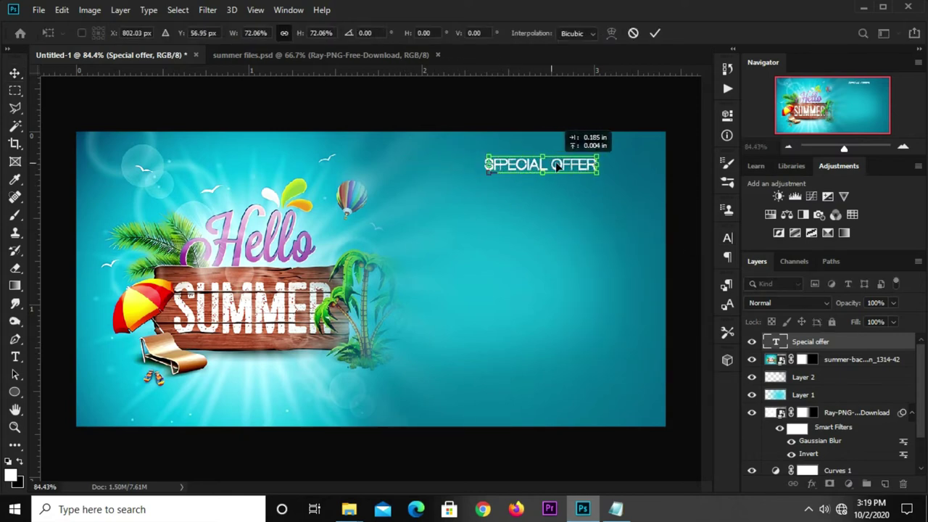
pyautogui.click(655, 32)
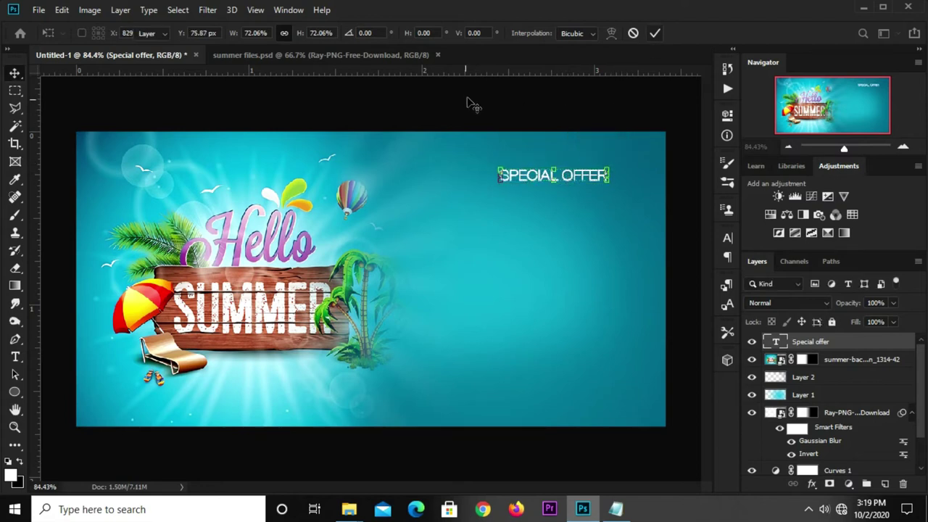
pyautogui.click(472, 104)
# Step: Add two vertical guides, one at about 2 inches and one near the right edge
pyautogui.moveTo(33, 286); pyautogui.dragTo(430, 306)
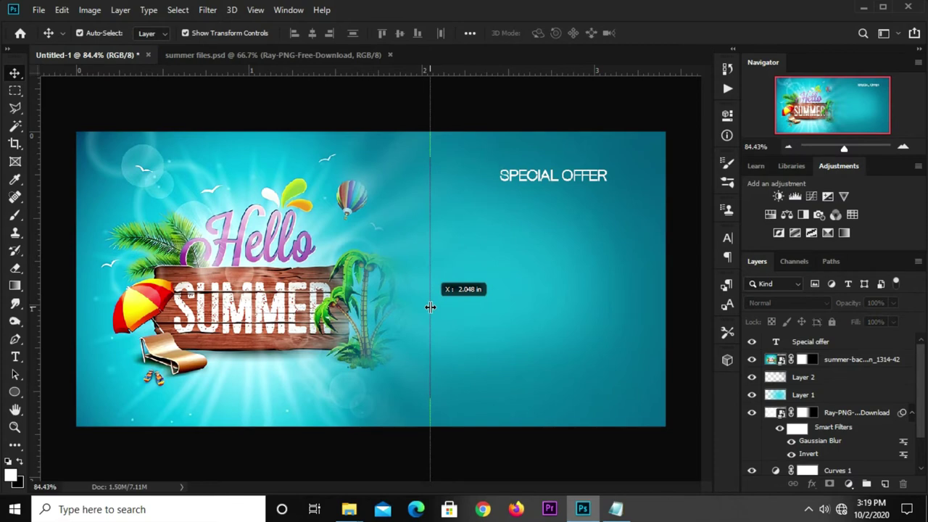
pyautogui.moveTo(430, 306); pyautogui.dragTo(423, 308)
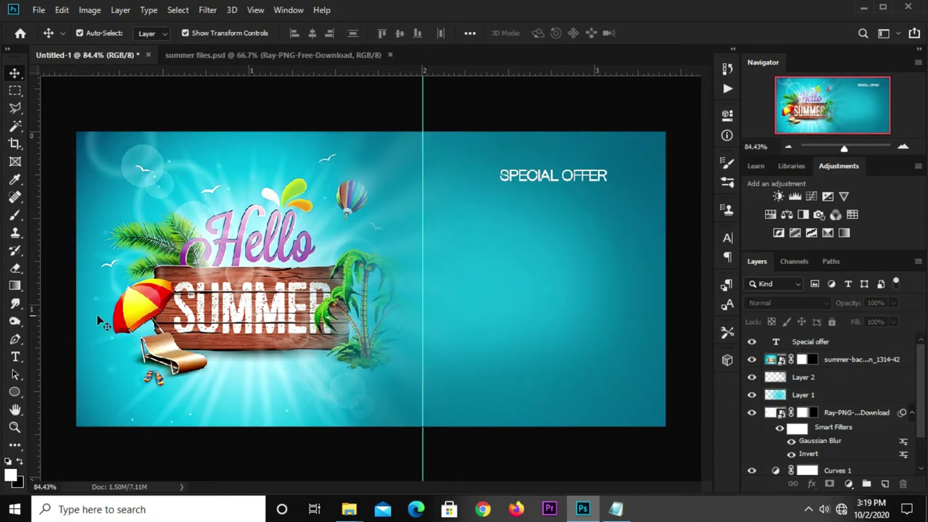
pyautogui.moveTo(40, 331); pyautogui.dragTo(631, 335)
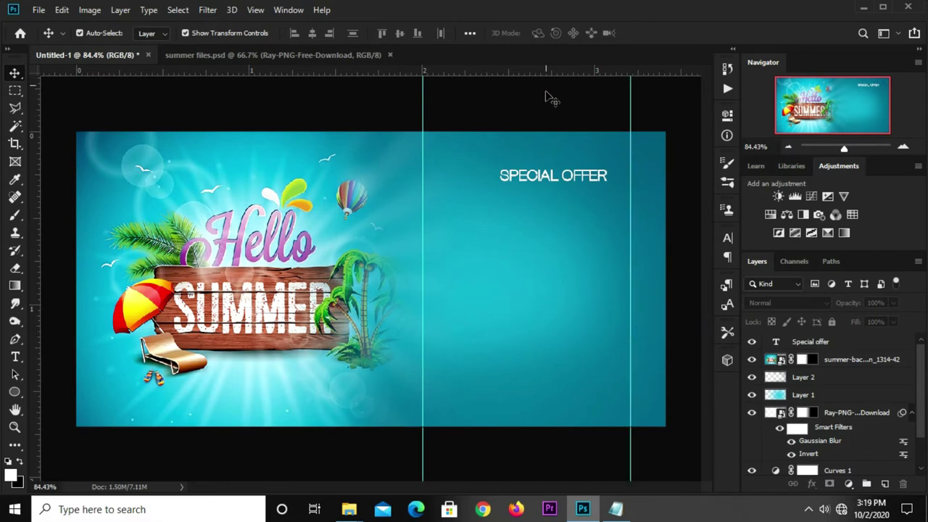
pyautogui.click(532, 184)
# Step: Duplicate SPECIAL OFFER just below itself and retype the copy as 'Summer'
pyautogui.moveTo(533, 185); pyautogui.dragTo(531, 208)
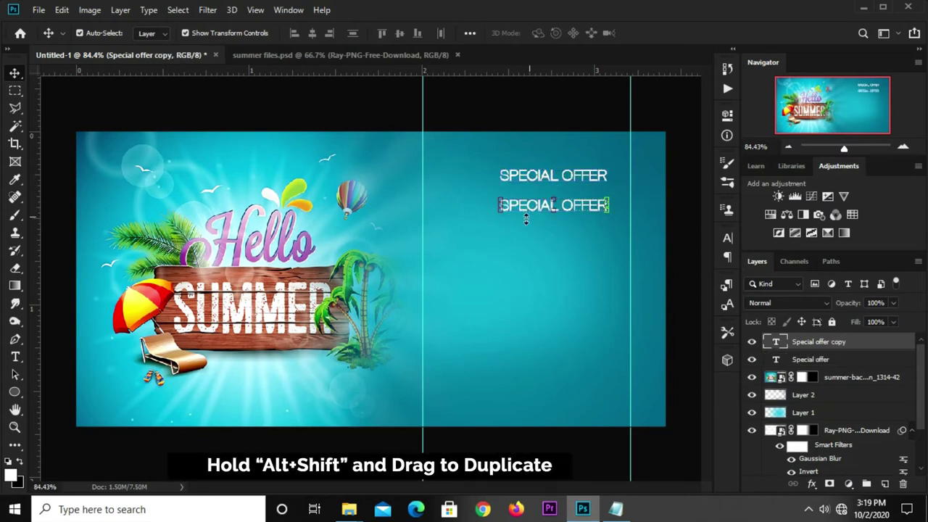
pyautogui.press('t')
pyautogui.click(537, 204)
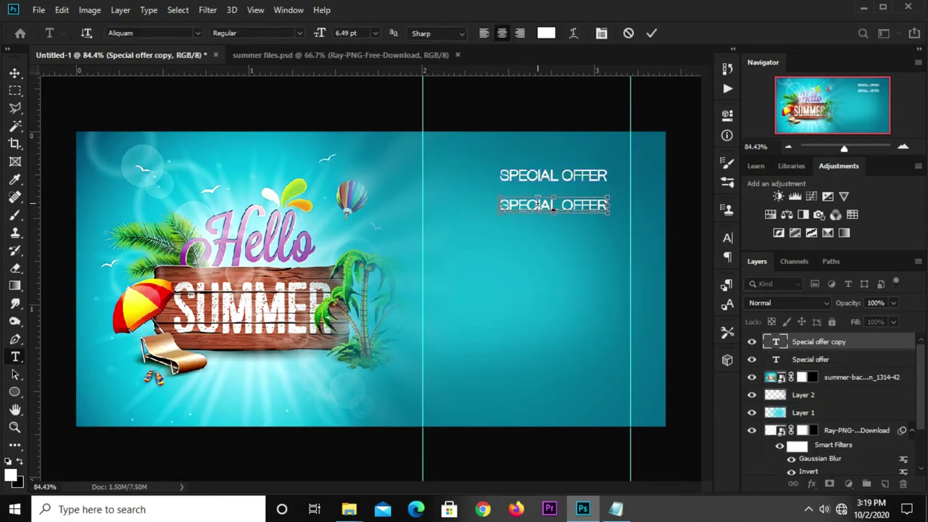
pyautogui.hotkey('ctrl', 'a')
pyautogui.write('Su')
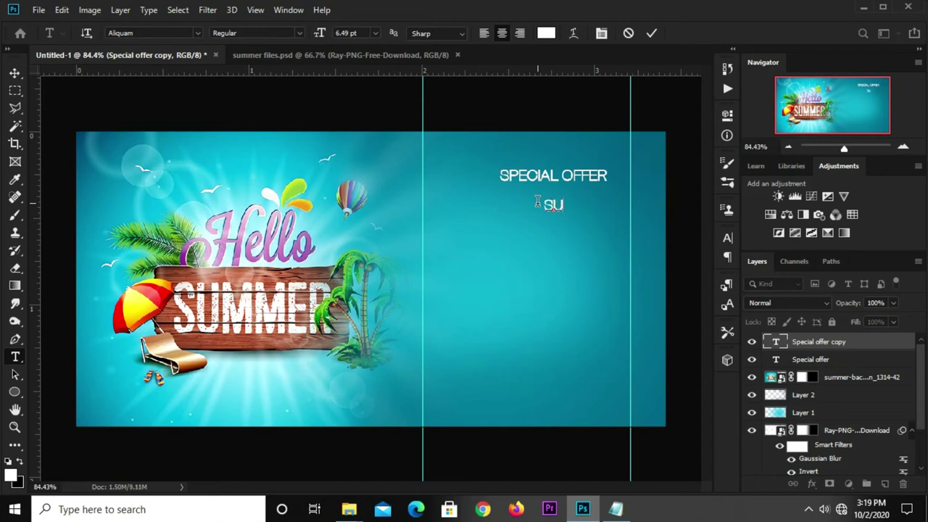
pyautogui.write('mmer')
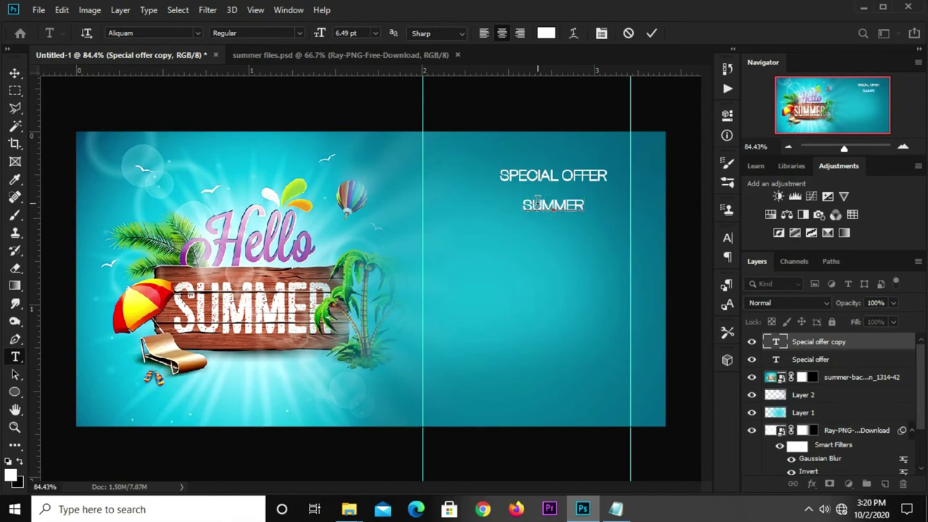
pyautogui.click(651, 33)
# Step: Turn off All Caps on the Summer line and set its font to Betty Lavea
pyautogui.click(727, 237)
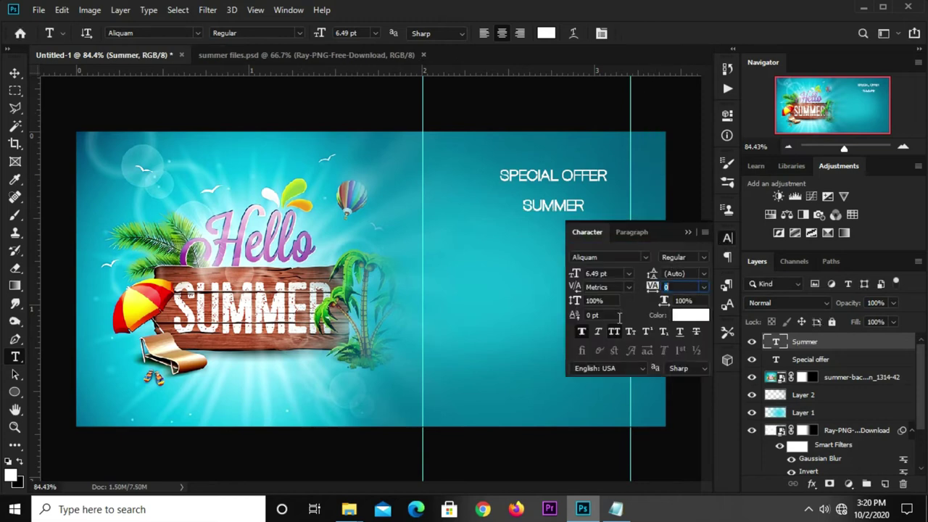
pyautogui.click(614, 335)
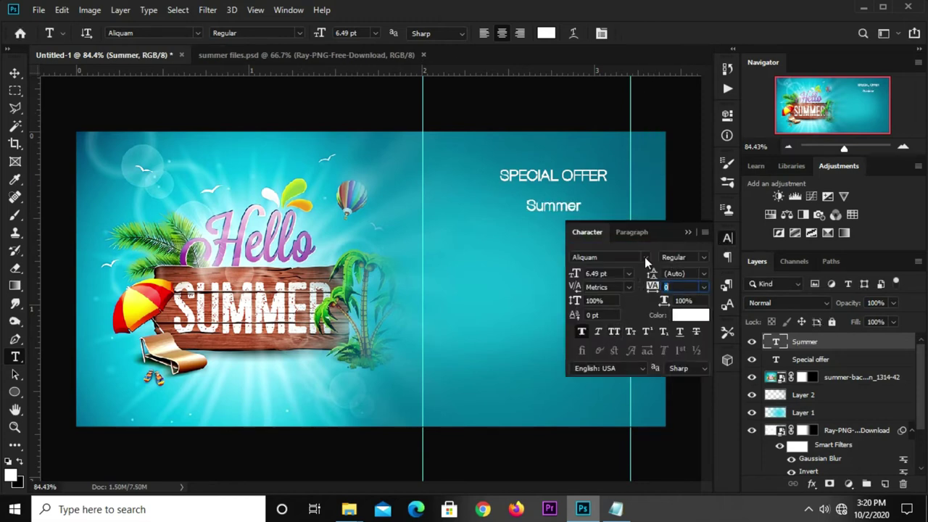
pyautogui.click(645, 256)
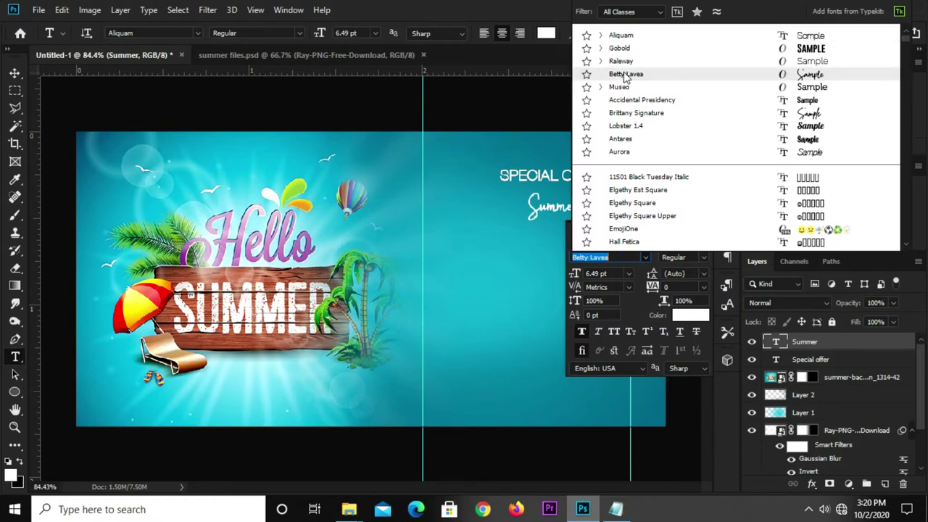
pyautogui.click(625, 75)
pyautogui.click(620, 257)
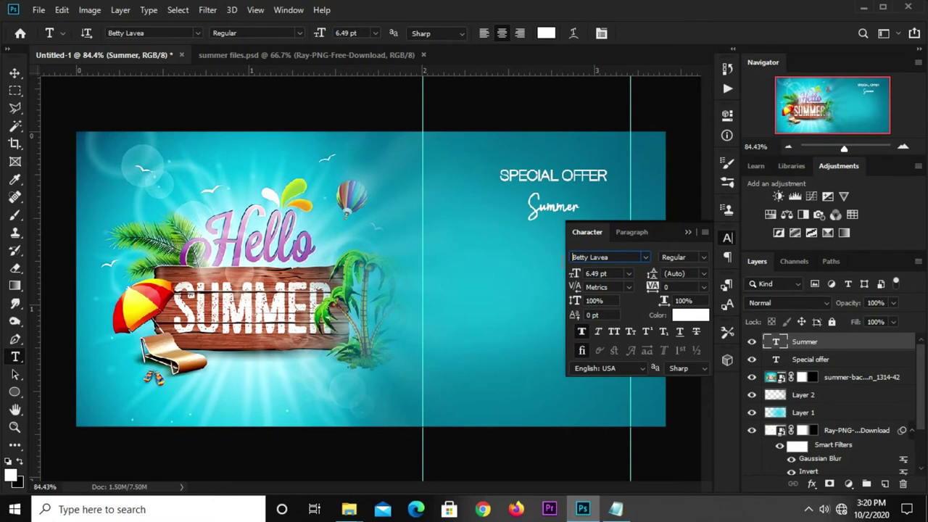
pyautogui.moveTo(620, 257); pyautogui.dragTo(592, 262)
pyautogui.click(688, 233)
pyautogui.press('v')
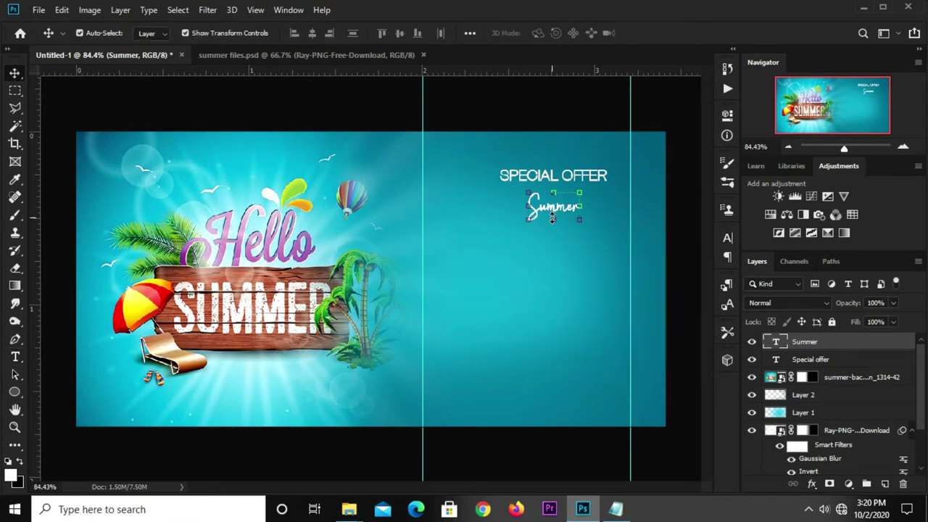
# Step: Enlarge Summer to 19 pt and move it left beneath SPECIAL OFFER
pyautogui.click(727, 238)
pyautogui.click(603, 274)
pyautogui.write('15')
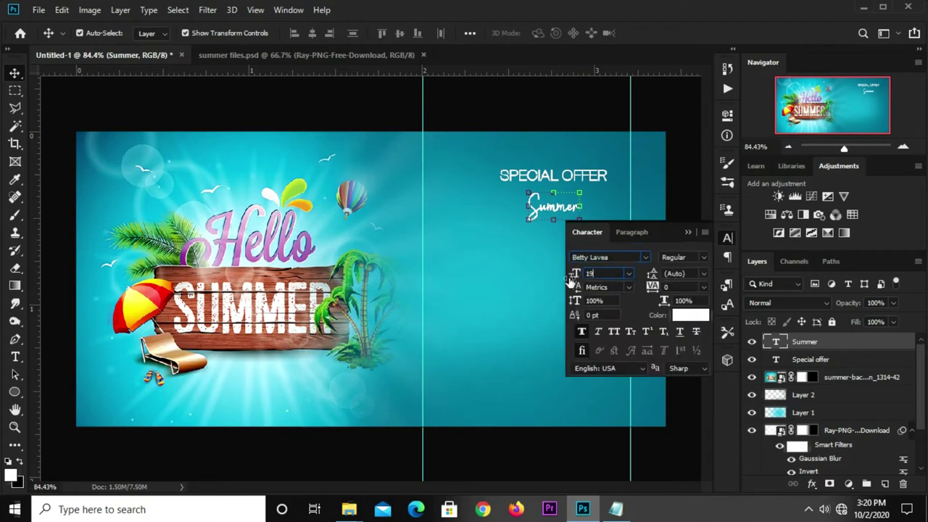
pyautogui.press('Return')
pyautogui.click(688, 232)
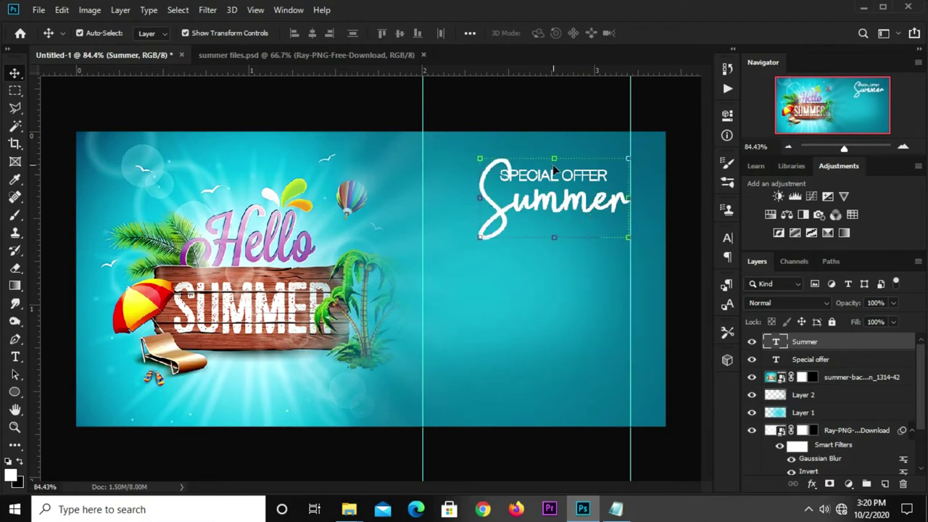
pyautogui.hotkey('ctrl', 't')
pyautogui.moveTo(566, 204)
pyautogui.mouseDown()
pyautogui.moveTo(511, 211)
pyautogui.moveTo(535, 205)
pyautogui.mouseUp()
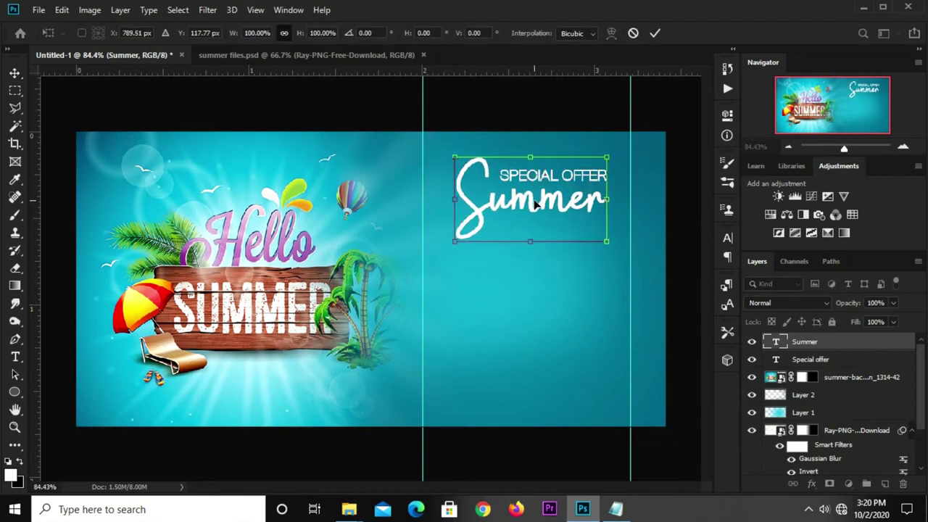
pyautogui.press('Return')
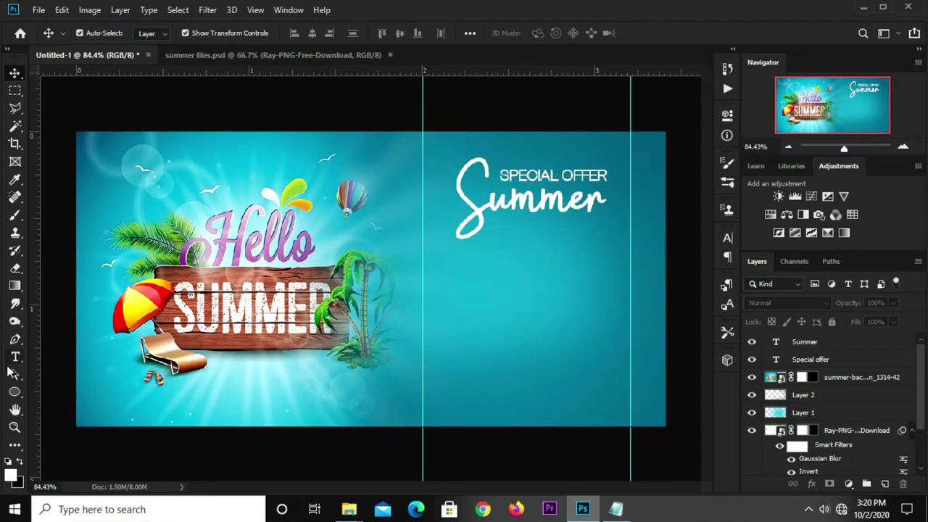
# Step: Hide the SPECIAL OFFER text and draw a thin white rectangle above Summer
pyautogui.click(14, 392)
pyautogui.click(65, 392)
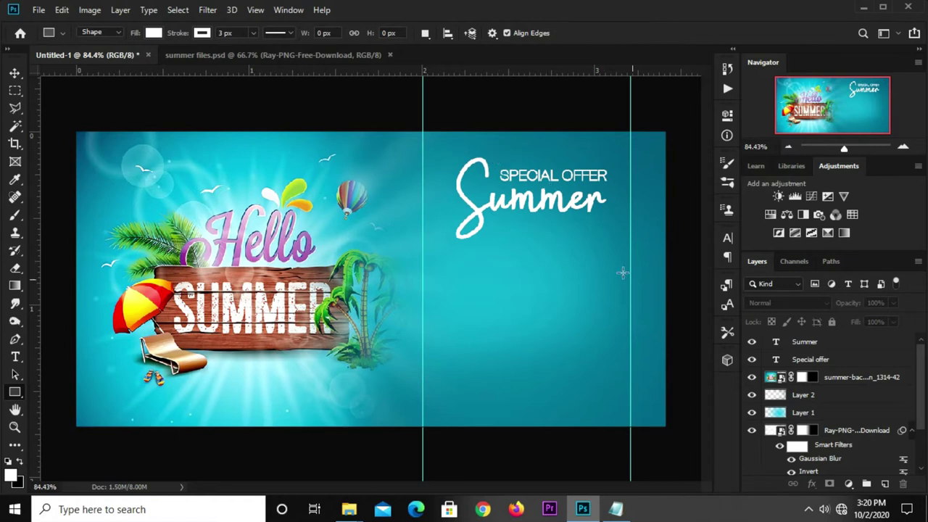
pyautogui.click(751, 359)
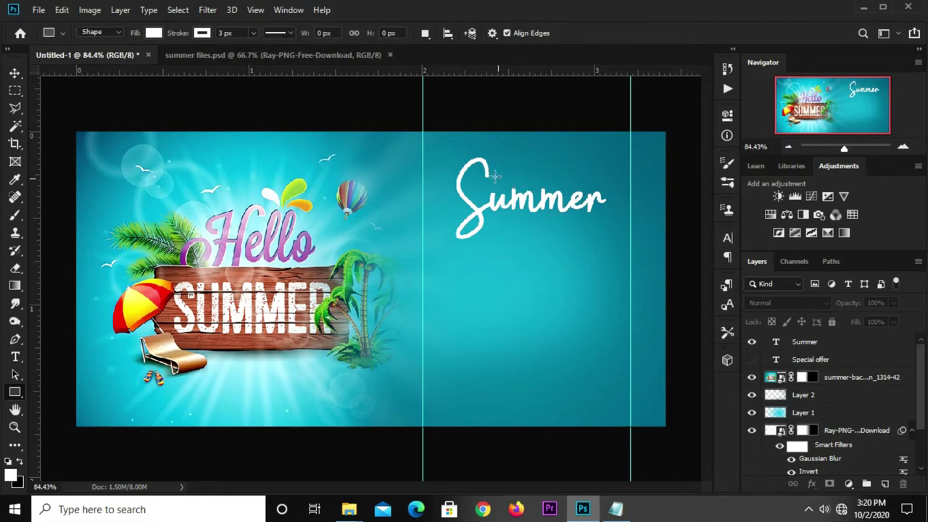
pyautogui.moveTo(495, 172); pyautogui.dragTo(609, 187)
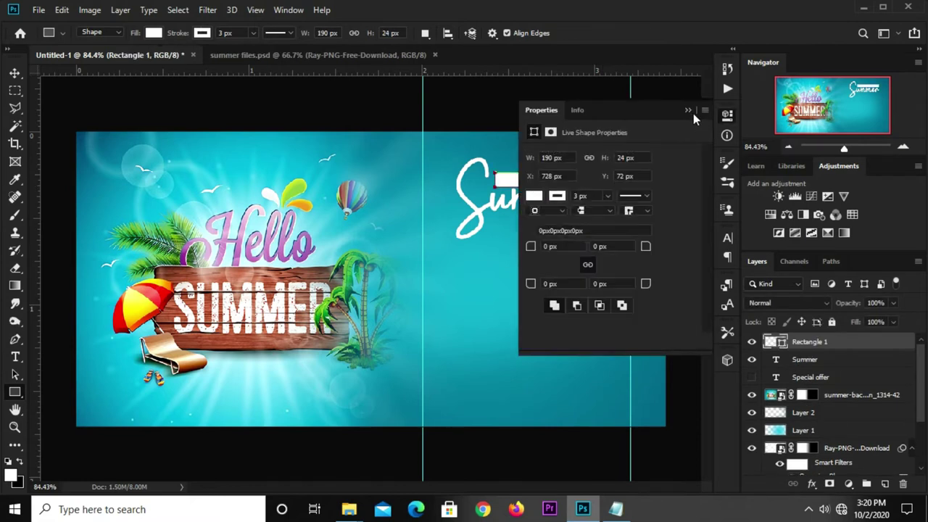
pyautogui.click(688, 109)
# Step: Make the white bar slightly taller and round its corners to 14.5 px
pyautogui.press('v')
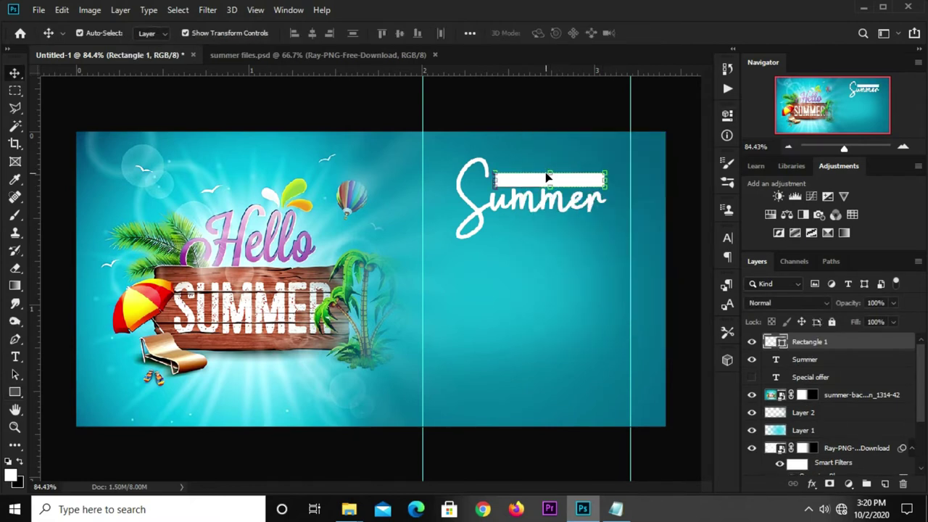
pyautogui.hotkey('ctrl', 't')
pyautogui.moveTo(549, 172); pyautogui.dragTo(564, 178)
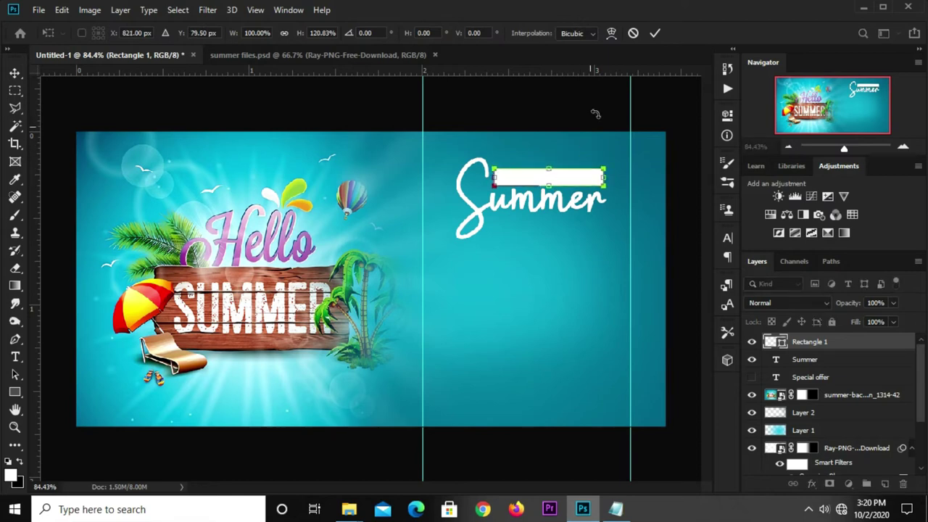
pyautogui.click(655, 33)
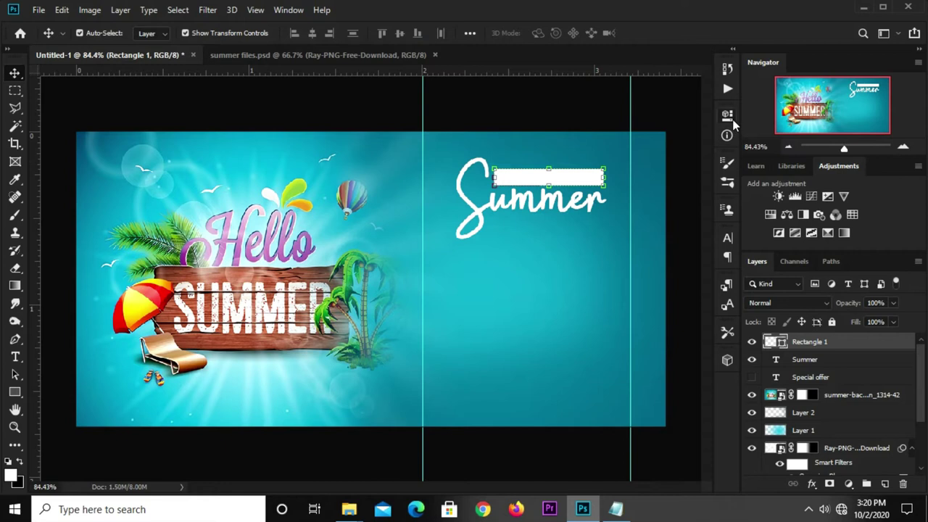
pyautogui.click(728, 116)
pyautogui.moveTo(643, 250); pyautogui.dragTo(687, 250)
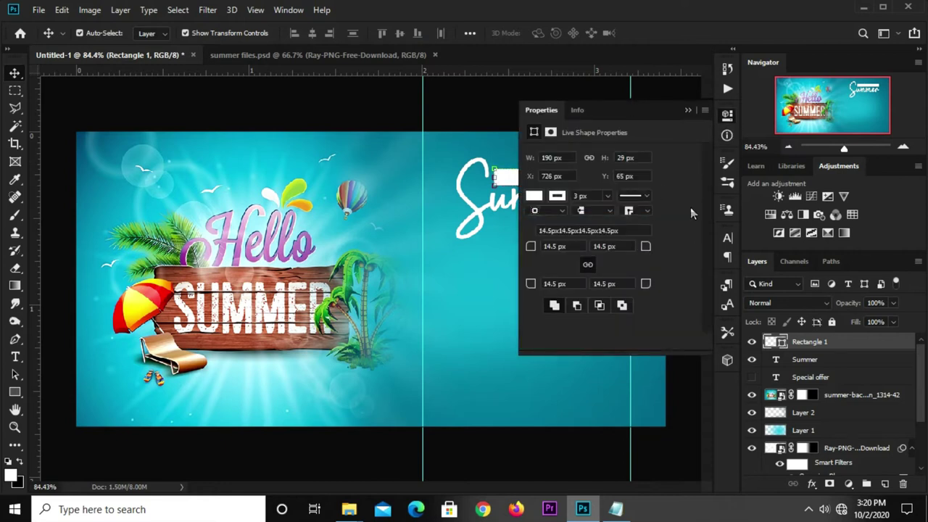
pyautogui.click(687, 110)
pyautogui.click(544, 120)
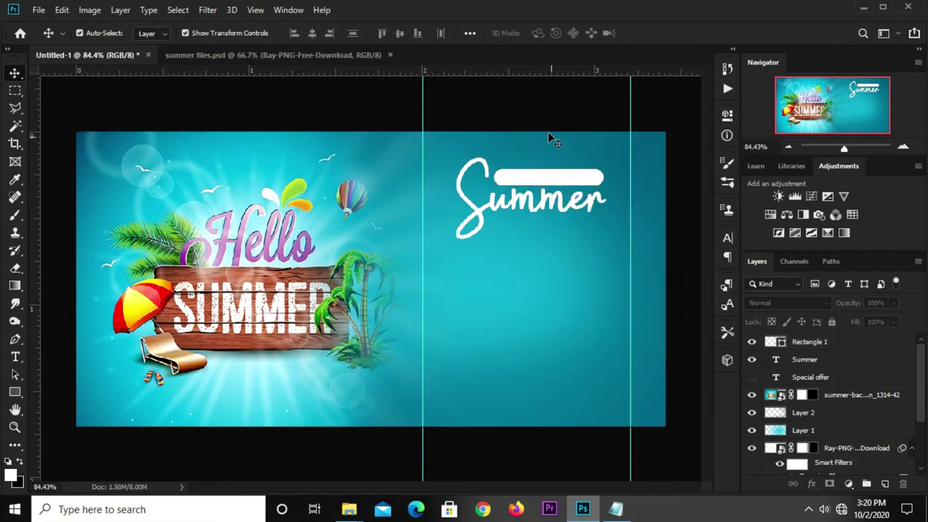
pyautogui.click(561, 185)
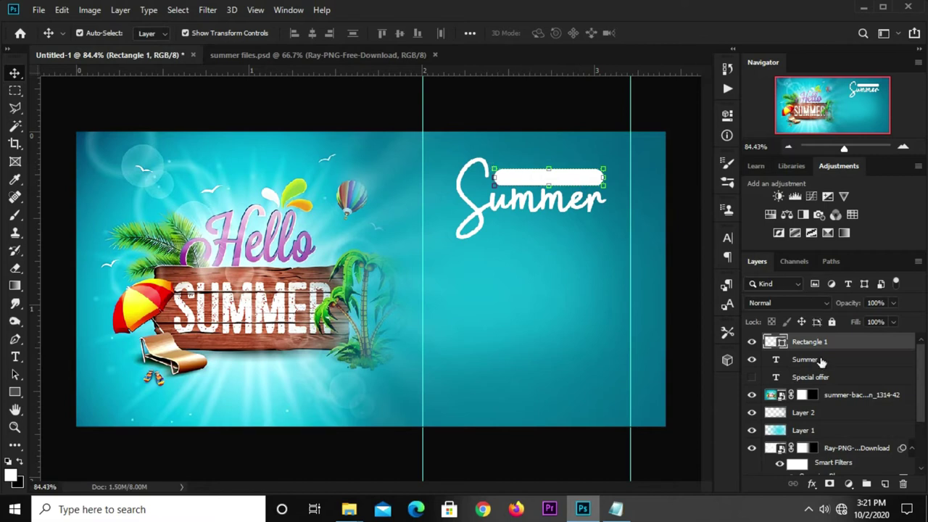
# Step: Add a Gradient Overlay to Rectangle 1 and set the left stop to red #b8191e
pyautogui.click(811, 484)
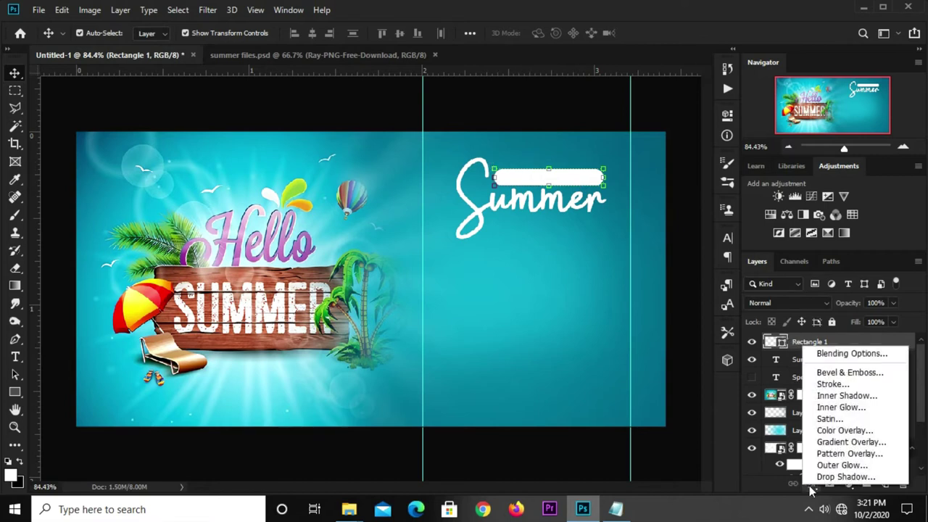
pyautogui.click(841, 354)
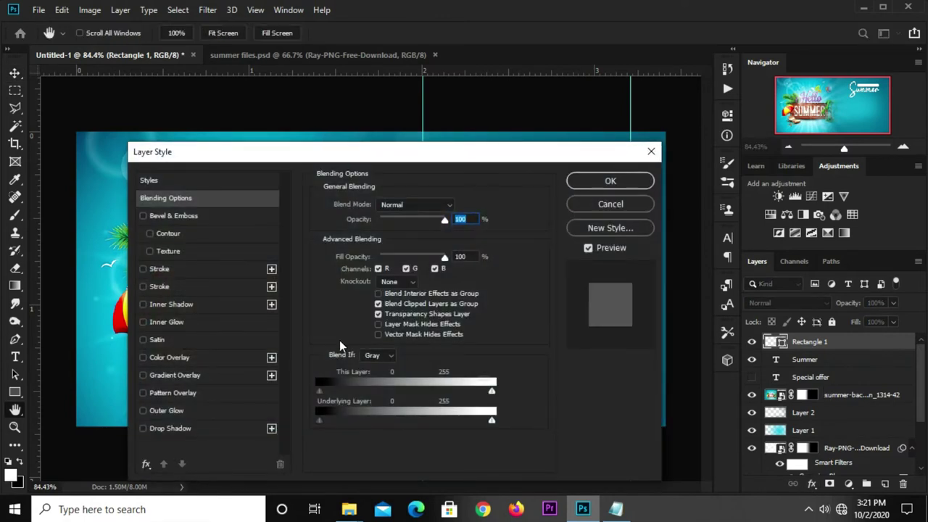
pyautogui.click(167, 374)
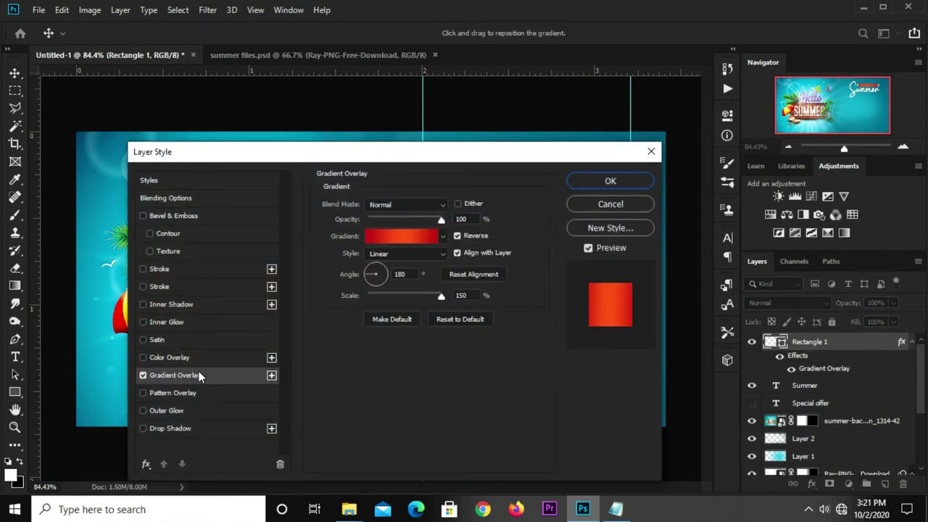
pyautogui.click(404, 235)
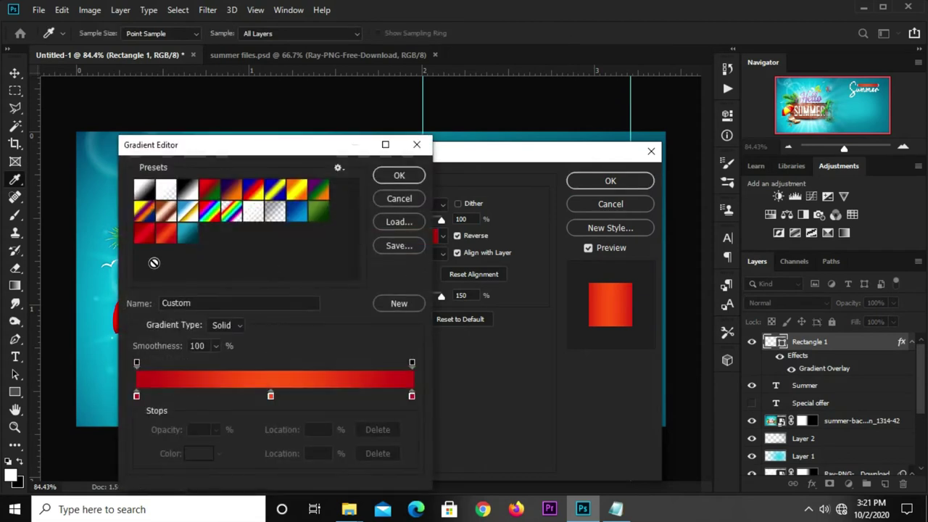
pyautogui.click(136, 395)
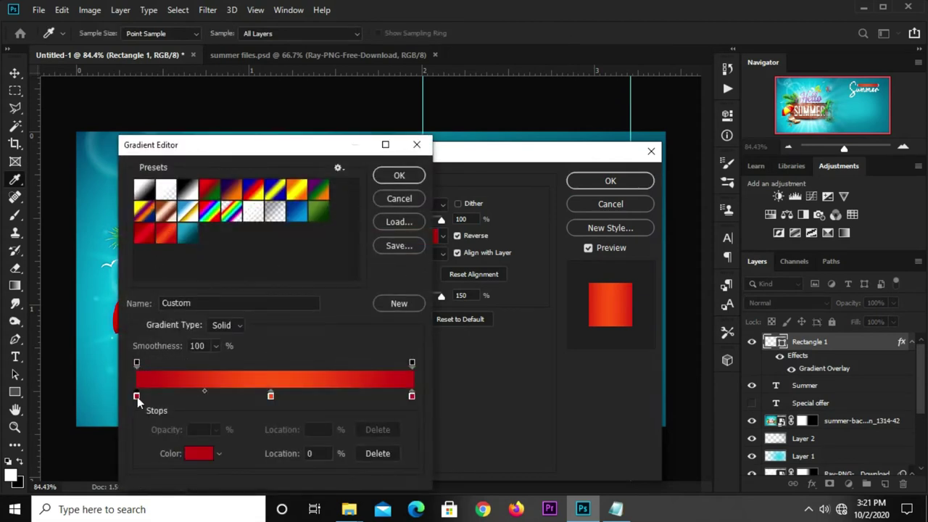
pyautogui.click(190, 454)
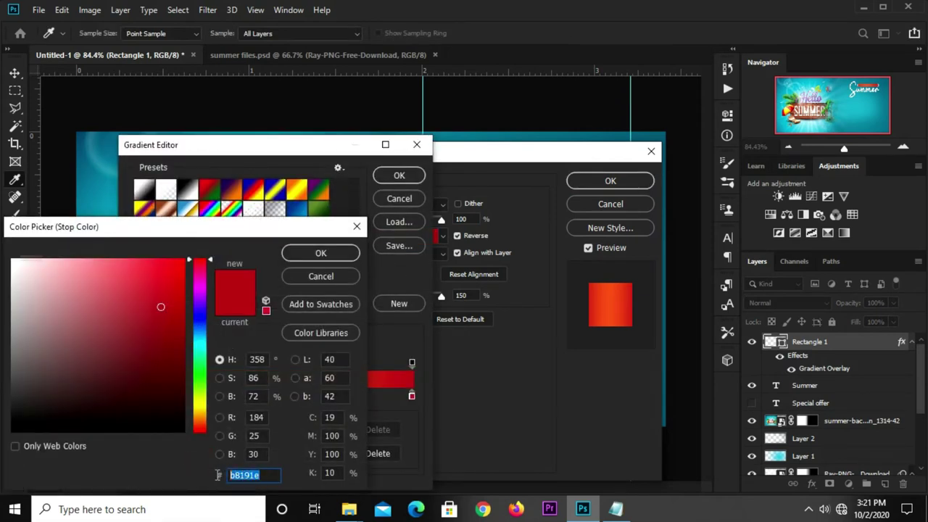
pyautogui.click(322, 254)
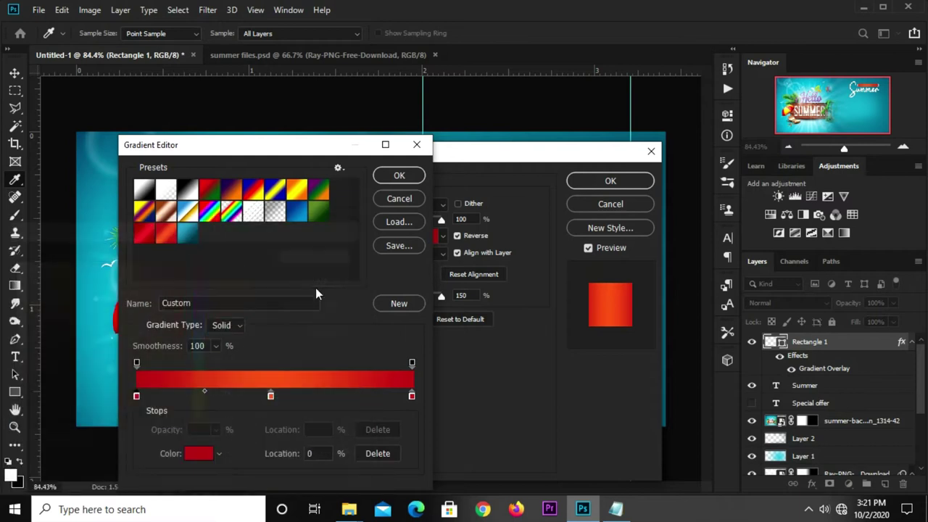
# Step: Set the middle stop to orange #f2561d at 49% and the right stop to red #bc1920
pyautogui.click(269, 397)
pyautogui.click(200, 454)
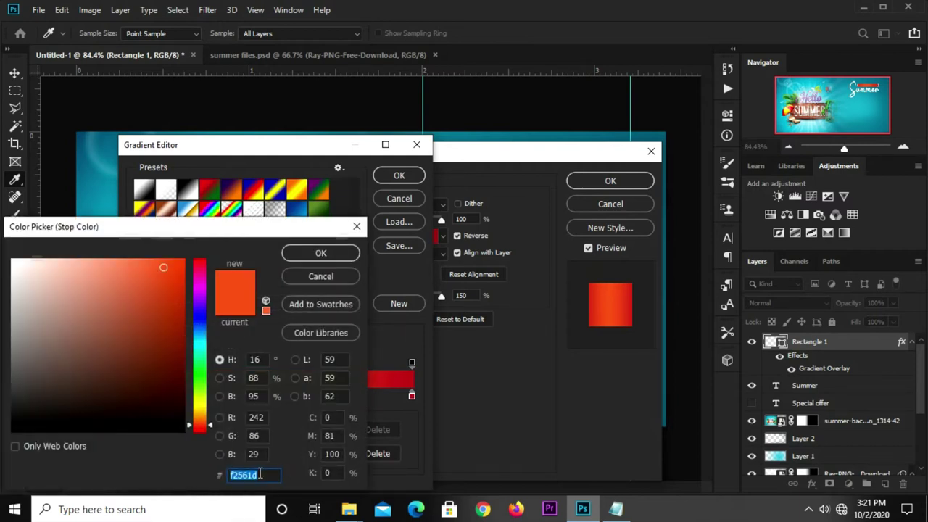
pyautogui.click(321, 253)
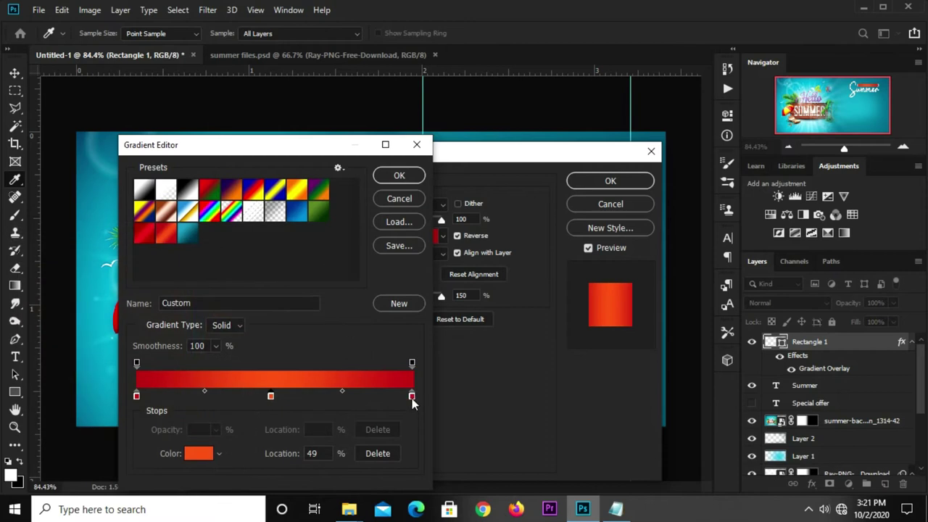
pyautogui.click(412, 397)
pyautogui.click(202, 454)
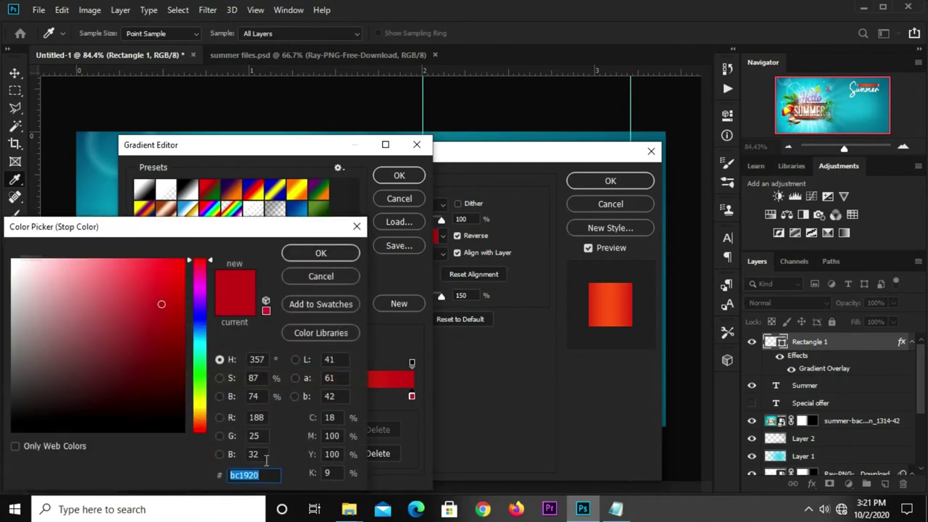
pyautogui.click(311, 274)
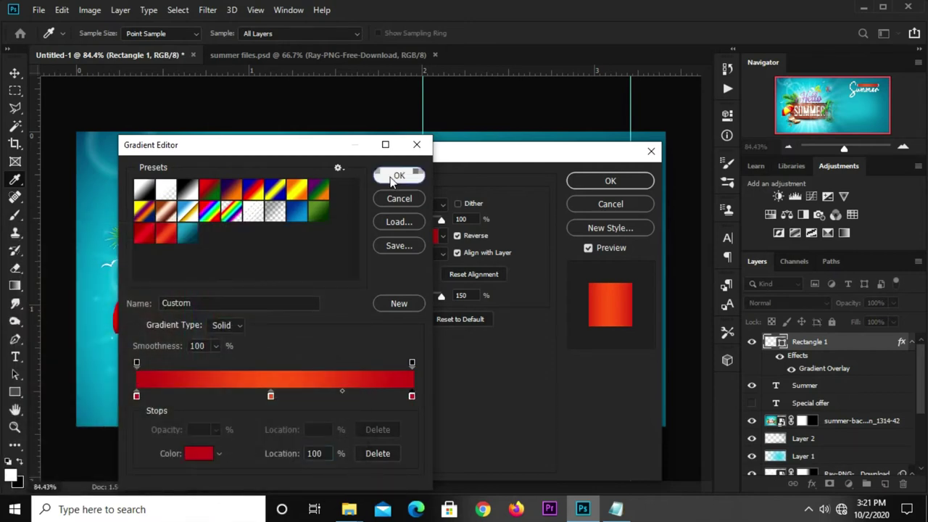
pyautogui.click(397, 176)
pyautogui.click(591, 182)
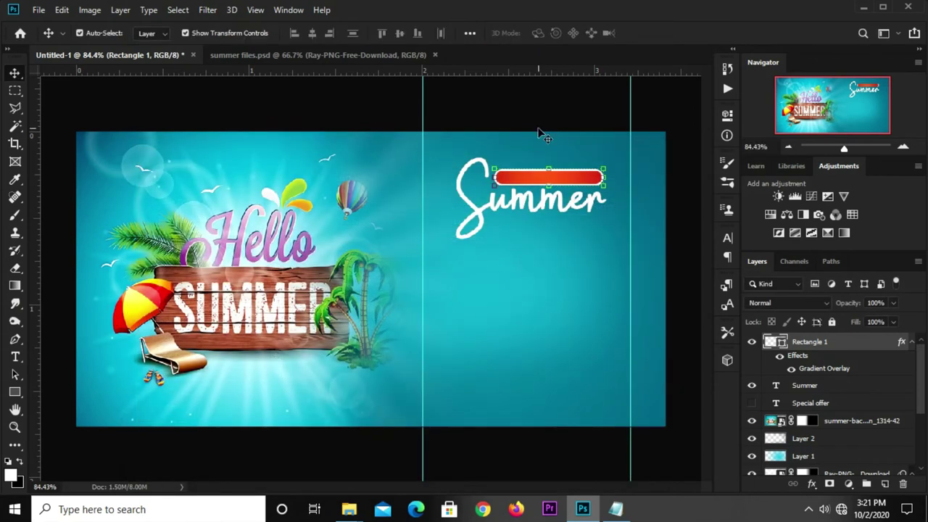
# Step: Set the red bar's stroke to none in the shape Properties
pyautogui.click(728, 116)
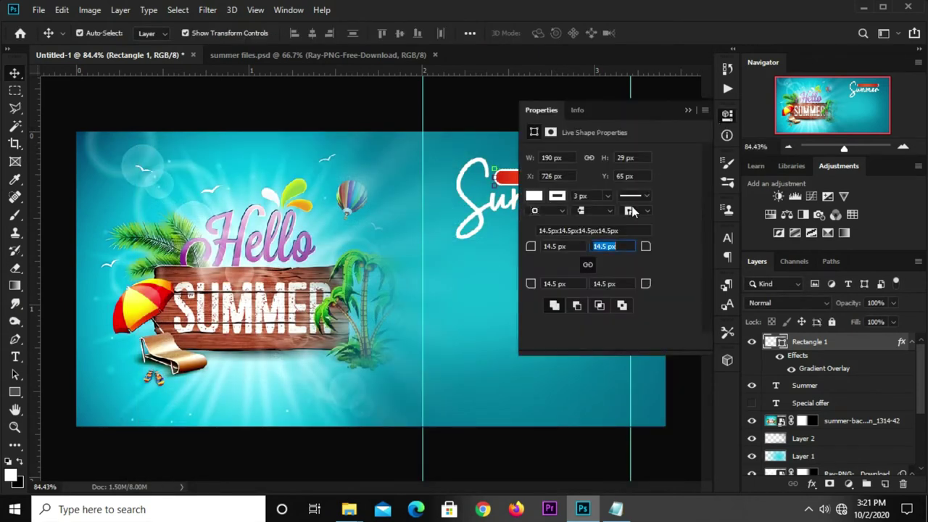
pyautogui.click(558, 196)
pyautogui.click(546, 222)
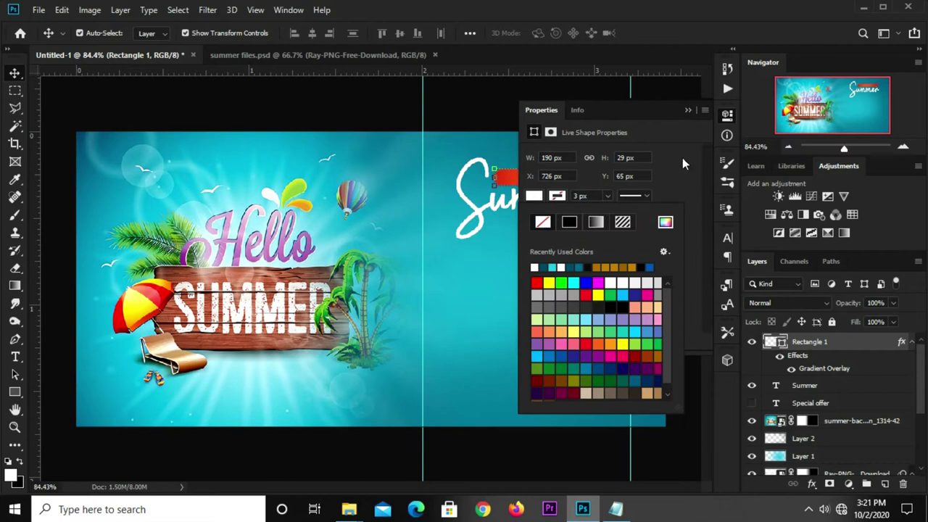
pyautogui.click(677, 141)
pyautogui.click(689, 111)
pyautogui.click(497, 124)
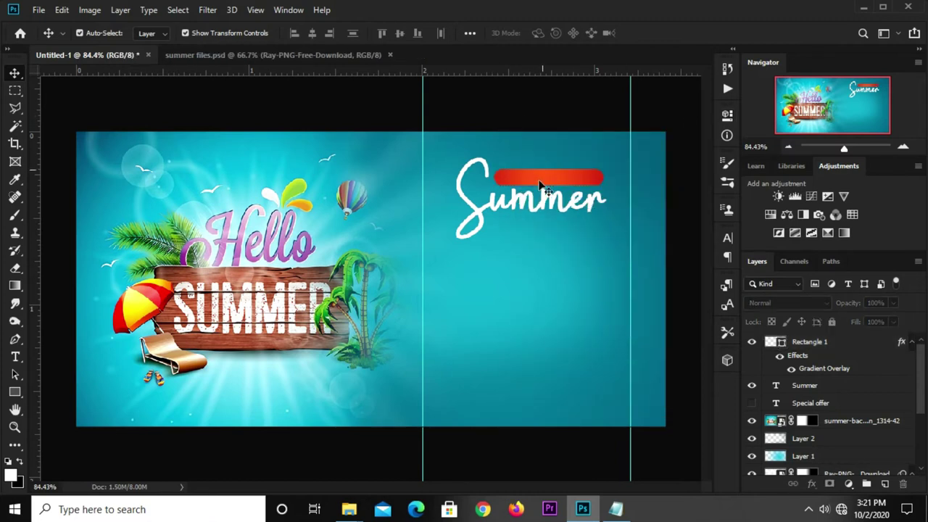
# Step: Show the Special offer layer, move it above Rectangle 1, and scale it down to fit the bar
pyautogui.click(752, 404)
pyautogui.moveTo(802, 412); pyautogui.dragTo(813, 340)
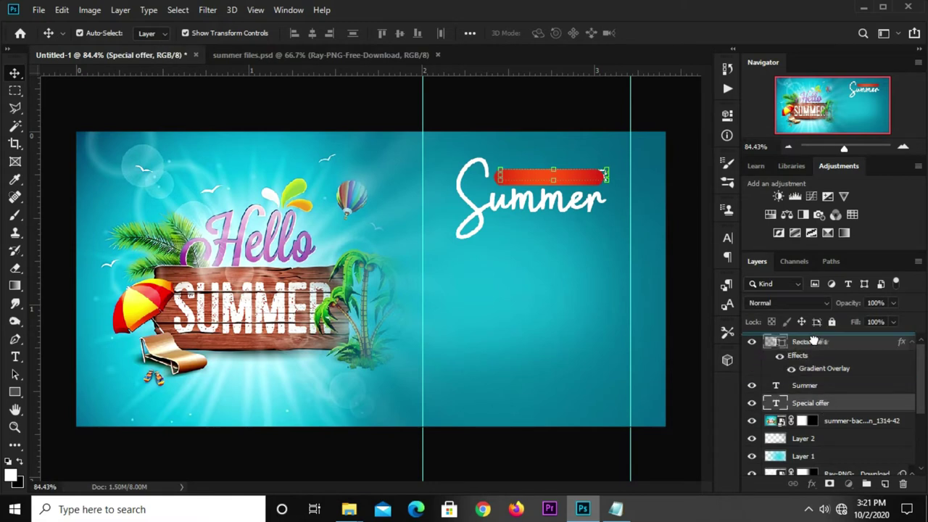
pyautogui.hotkey('ctrl', 't')
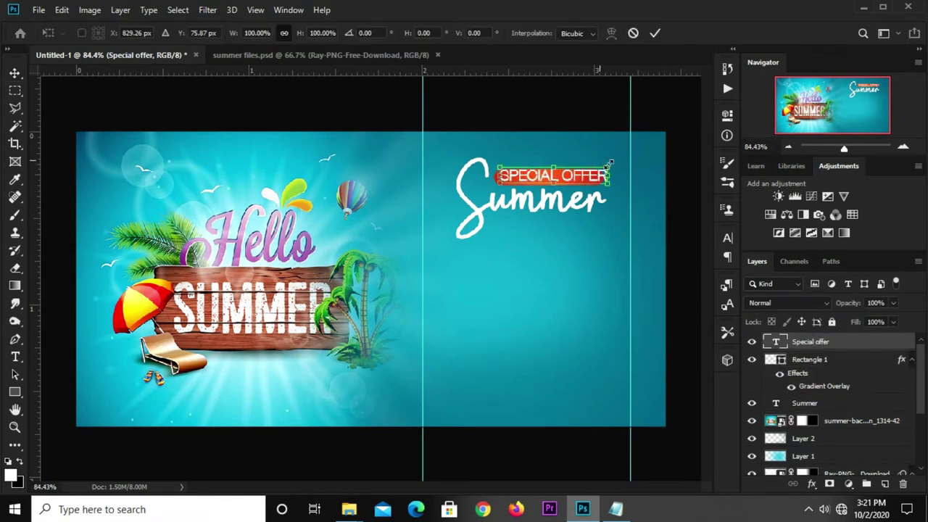
pyautogui.moveTo(614, 167); pyautogui.dragTo(592, 176)
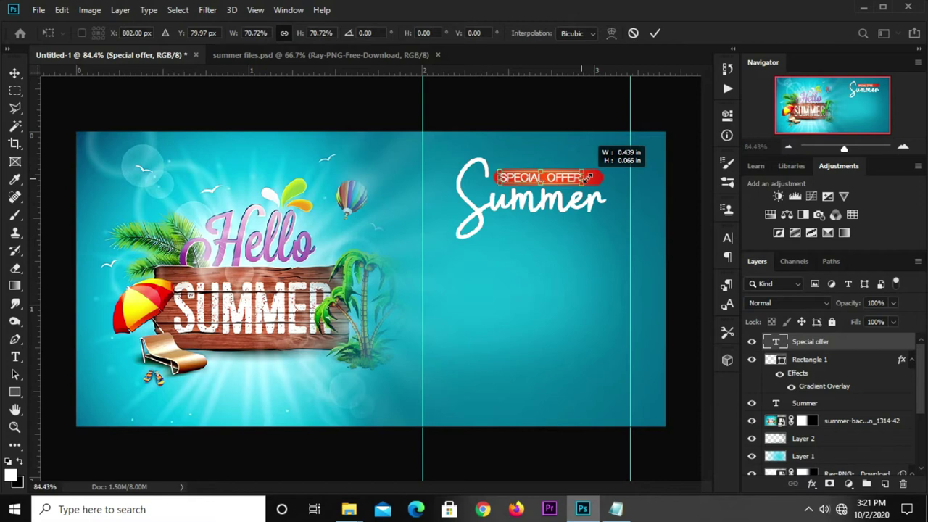
pyautogui.press('Return')
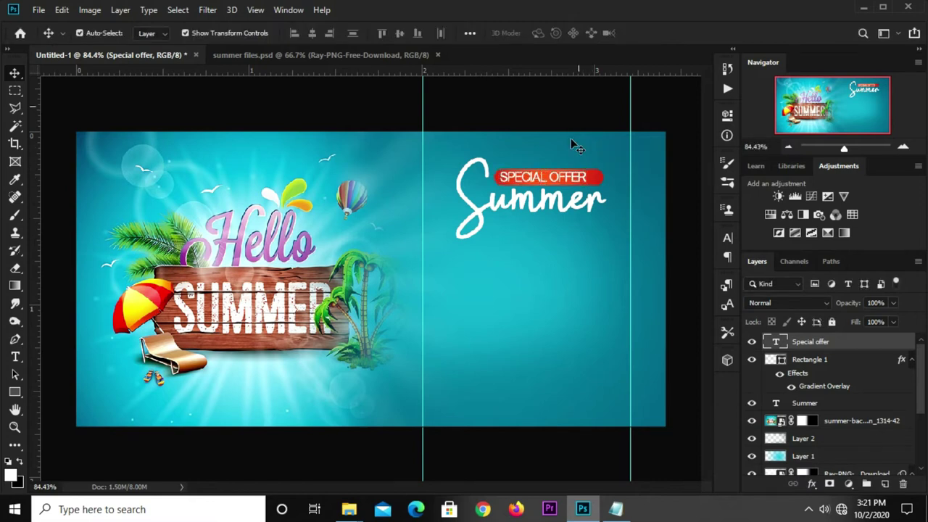
# Step: Nudge SPECIAL OFFER right and fine-tune its size to centre it on the bar
pyautogui.moveTo(557, 181); pyautogui.dragTo(562, 181)
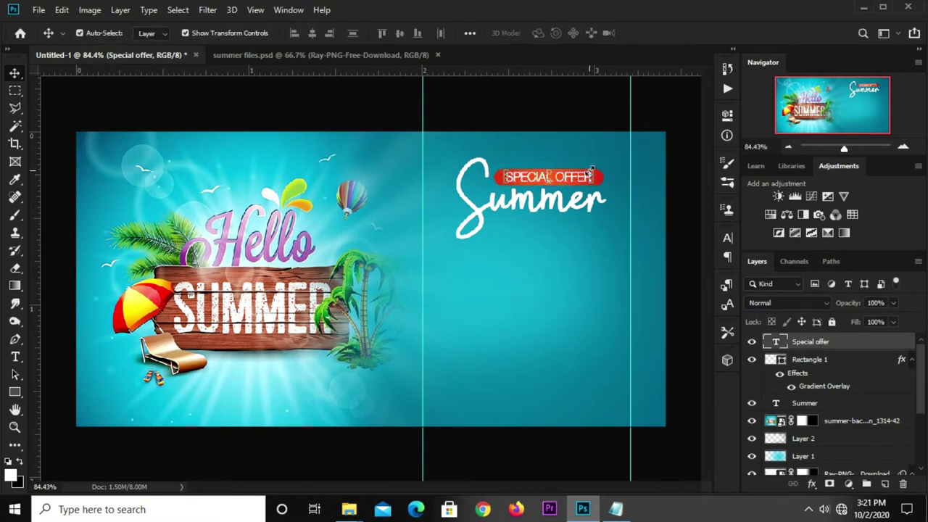
pyautogui.hotkey('ctrl', 't')
pyautogui.moveTo(590, 170); pyautogui.dragTo(584, 174)
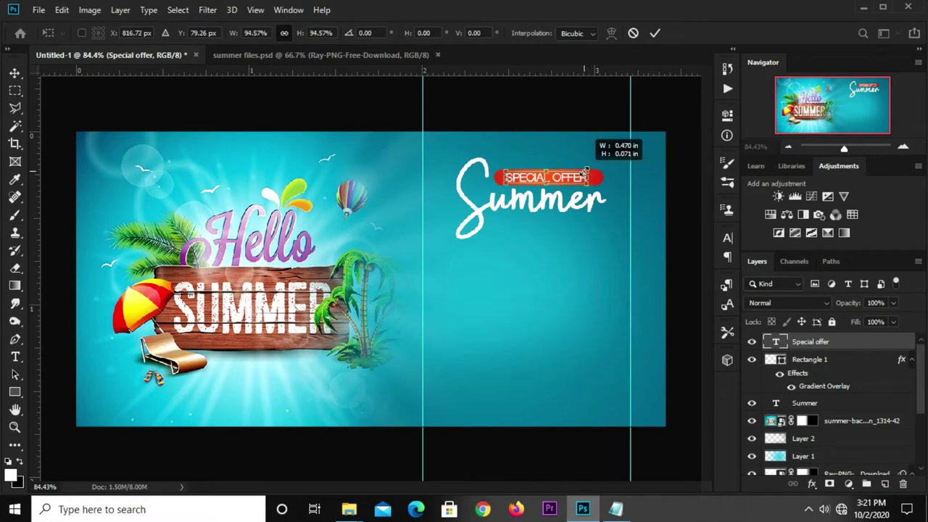
pyautogui.press('Return')
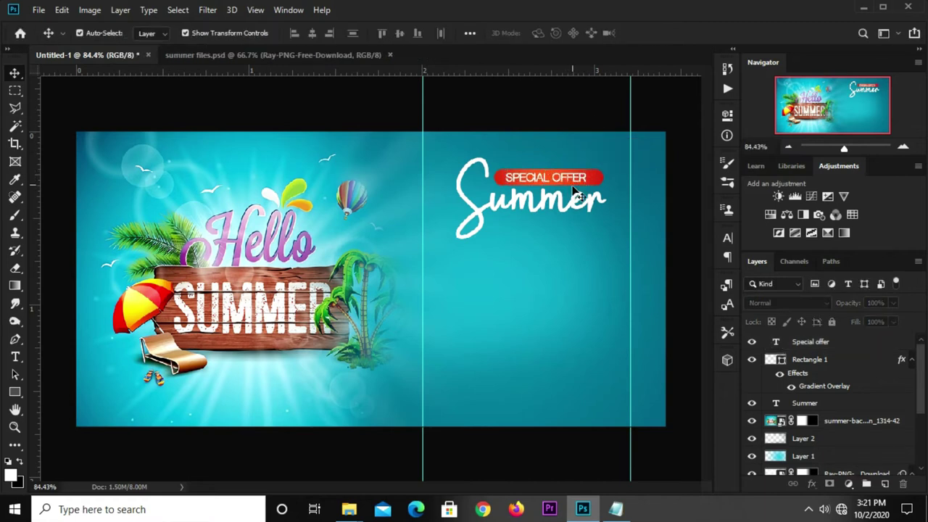
pyautogui.hotkey('ctrl', 'z')
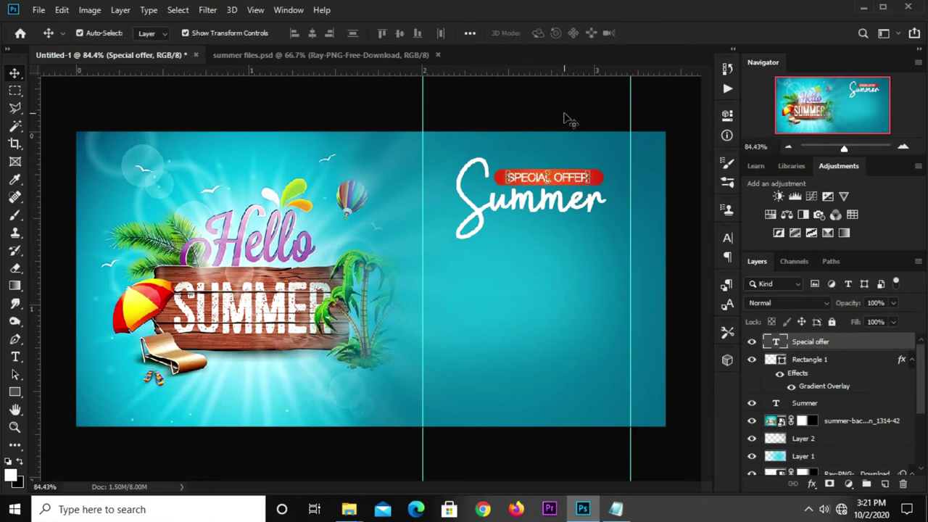
pyautogui.click(569, 119)
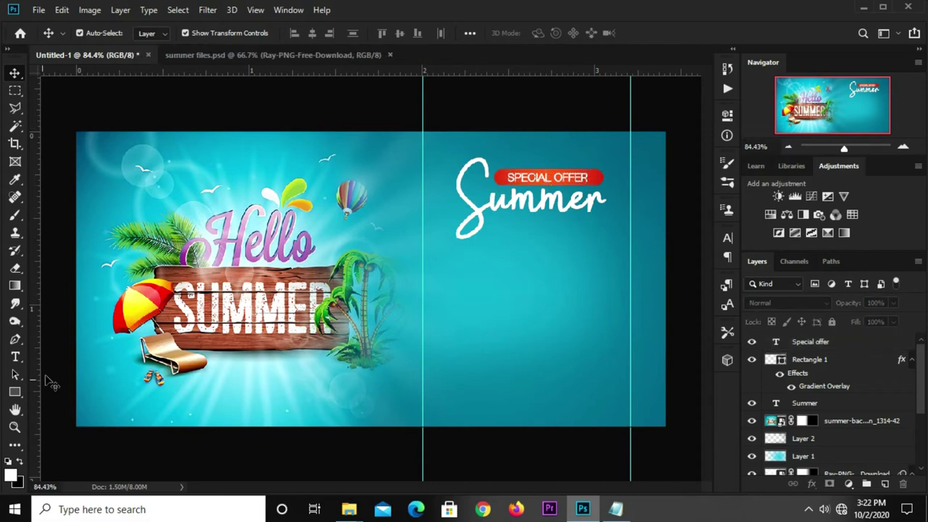
# Step: Draw a small white ellipse dot at the red bar's left end
pyautogui.click(16, 392)
pyautogui.click(62, 413)
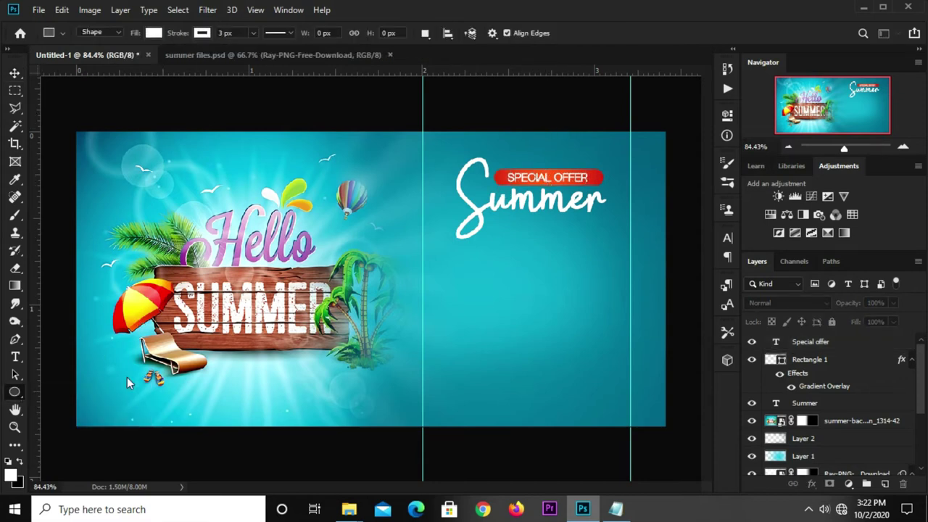
pyautogui.scroll(2, 576, 150)
pyautogui.scroll(2, 598, 133)
pyautogui.scroll(2, 555, 145)
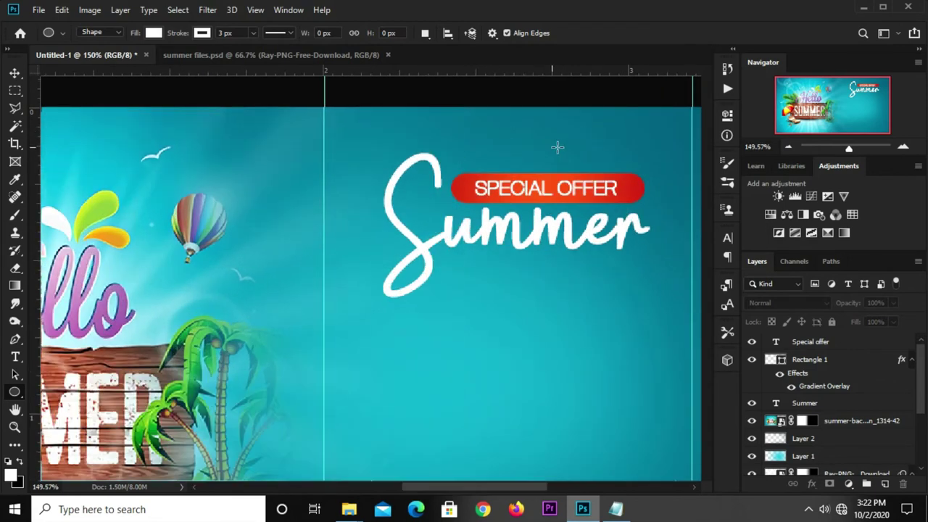
pyautogui.scroll(1, 451, 203)
pyautogui.moveTo(458, 181); pyautogui.dragTo(468, 191)
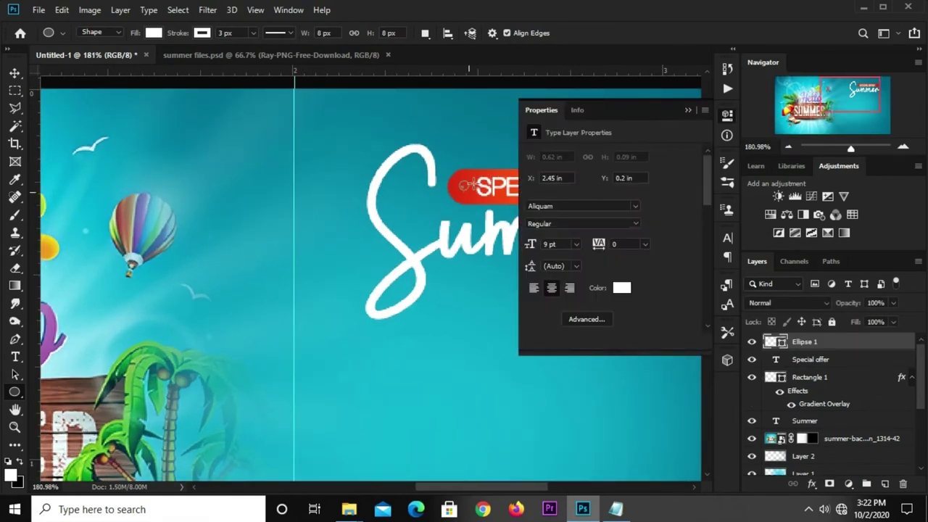
pyautogui.click(688, 110)
# Step: Duplicate the dot as Ellipse 1 copy and move it to the bar's right end
pyautogui.press('v')
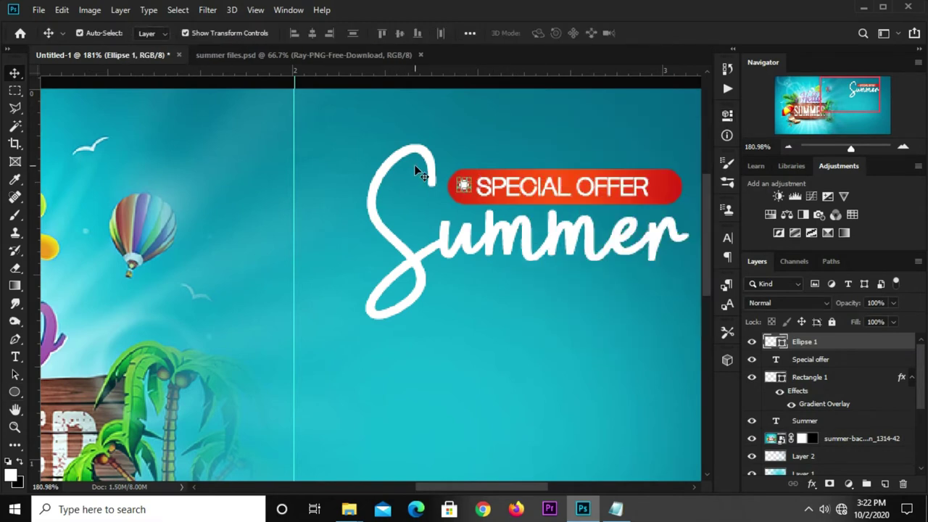
pyautogui.click(462, 161)
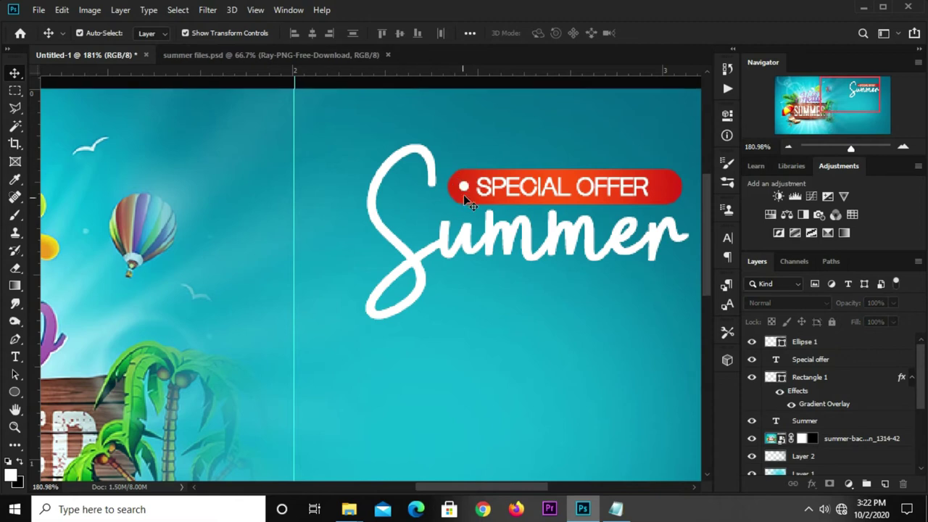
pyautogui.click(463, 187)
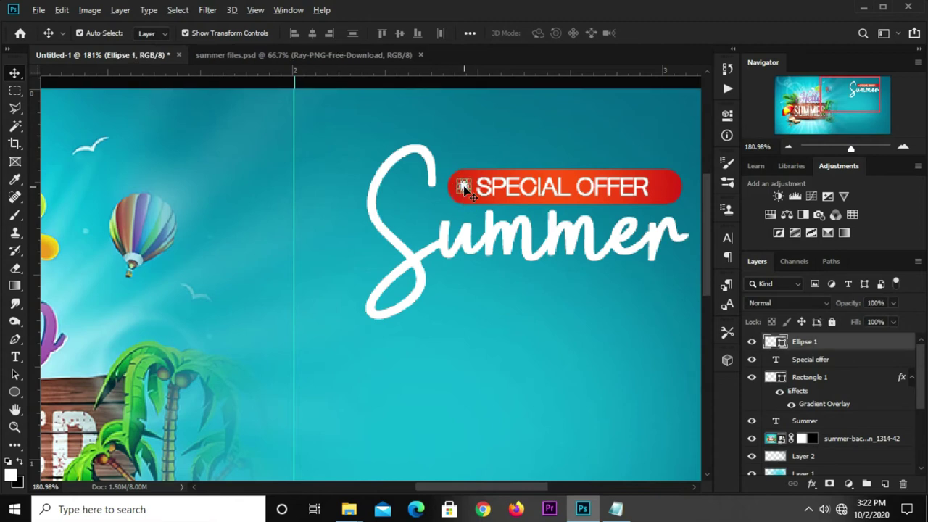
pyautogui.hotkey('ctrl', 'j')
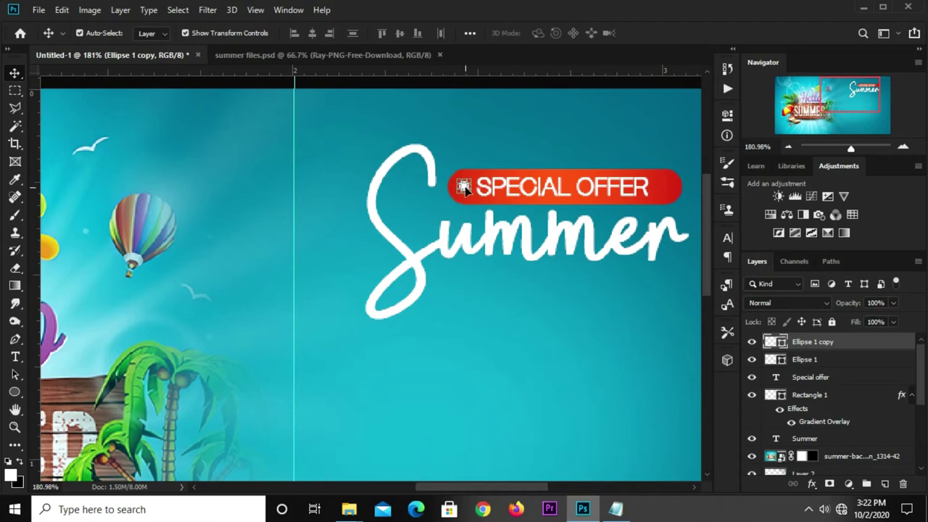
pyautogui.moveTo(465, 188); pyautogui.dragTo(651, 196)
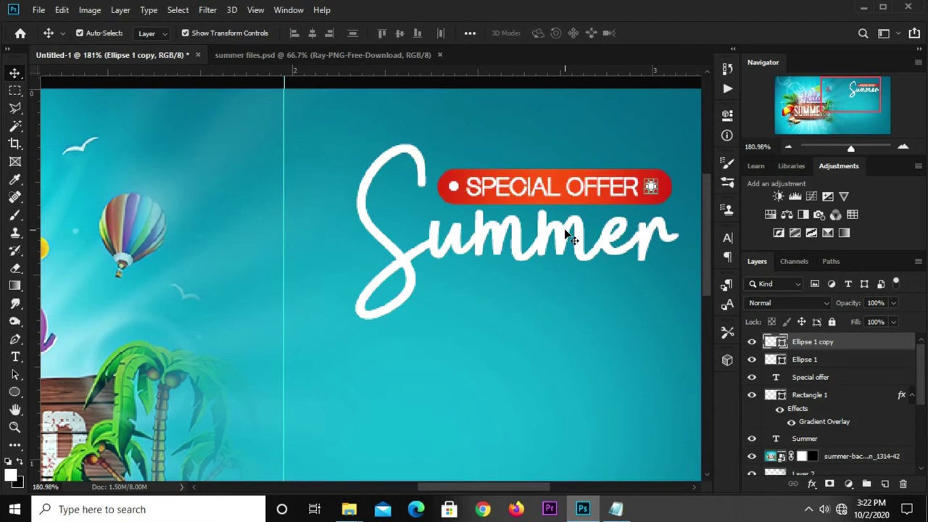
# Step: Fit the banner on screen and check the SPECIAL OFFER text's position on the red bar
pyautogui.hotkey('ctrl', '0')
pyautogui.click(551, 149)
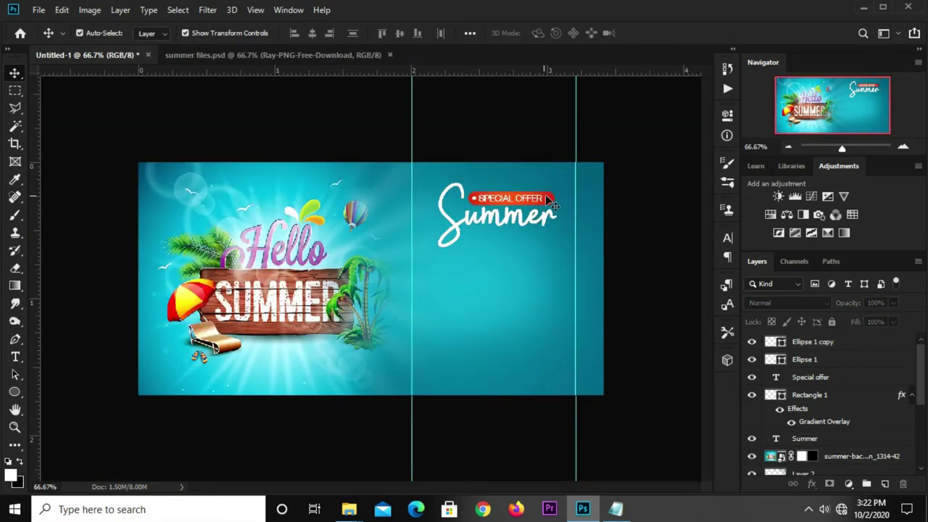
pyautogui.scroll(1, 549, 201)
pyautogui.click(551, 195)
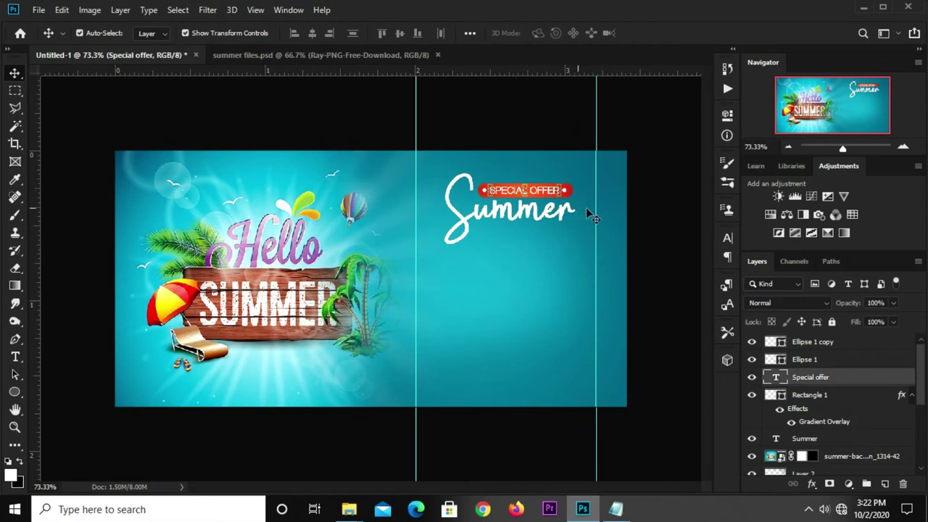
pyautogui.click(634, 187)
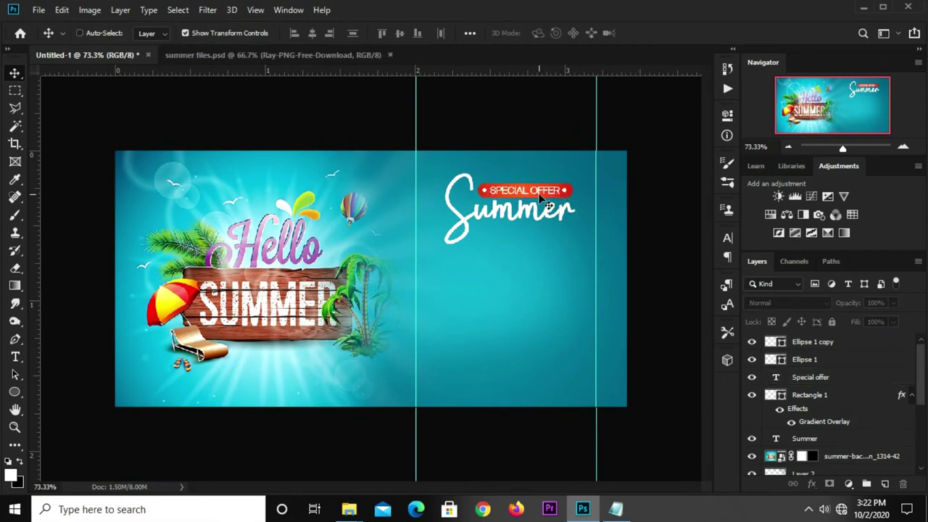
# Step: Copy the Lorem ipsum text layer from summer files.psd and paste it into Untitled-1
pyautogui.click(275, 58)
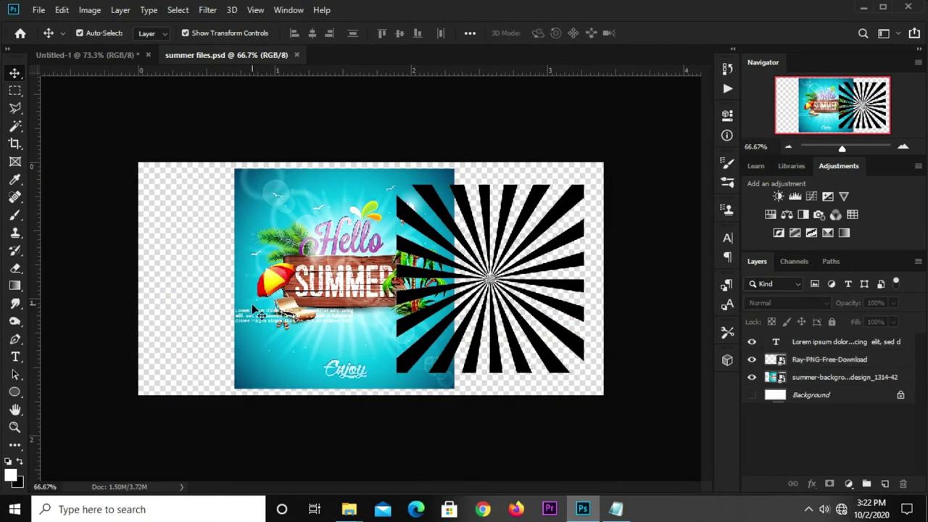
pyautogui.click(255, 323)
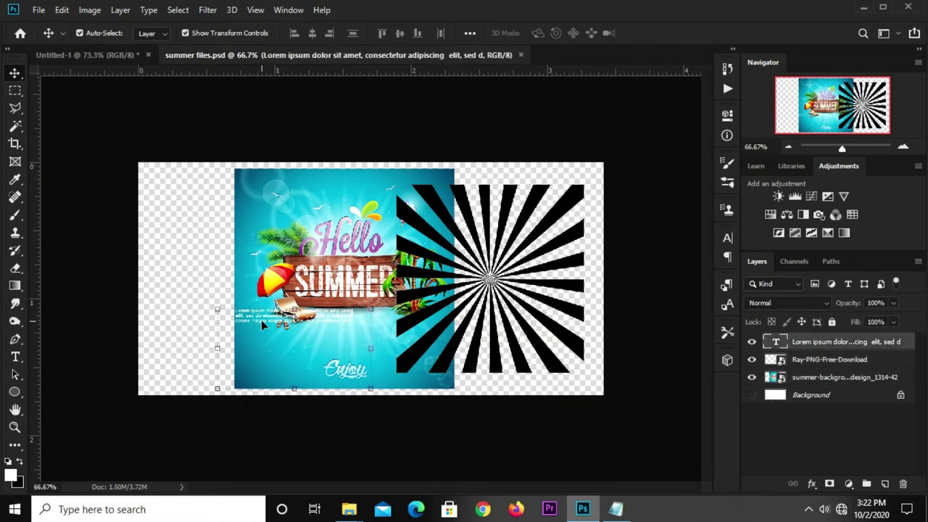
pyautogui.click(114, 56)
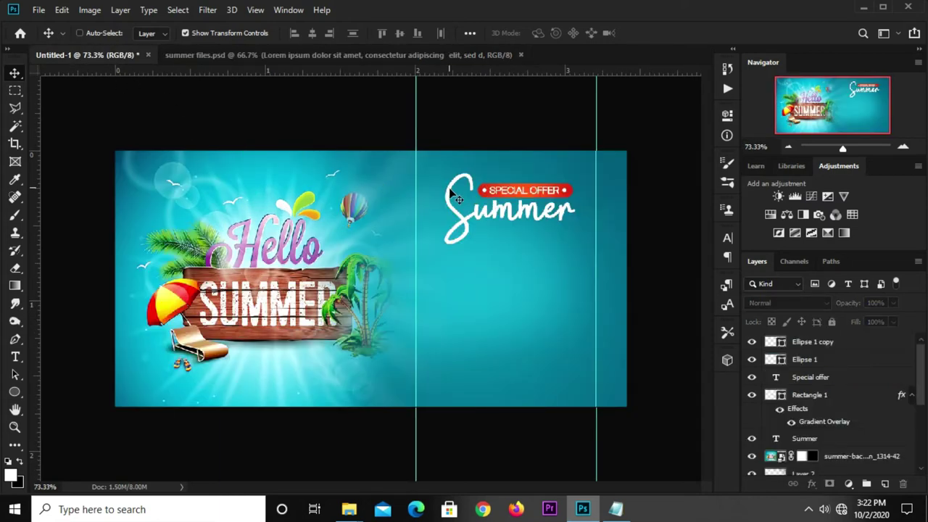
pyautogui.hotkey('ctrl', 'v')
# Step: Scale the Lorem ipsum paragraph to about 81% and place it just beneath the Summer script
pyautogui.hotkey('ctrl', 't')
pyautogui.moveTo(370, 265)
pyautogui.mouseDown()
pyautogui.moveTo(559, 242)
pyautogui.moveTo(552, 231)
pyautogui.mouseUp()
pyautogui.moveTo(623, 316)
pyautogui.mouseDown()
pyautogui.moveTo(589, 291)
pyautogui.moveTo(599, 292)
pyautogui.mouseUp()
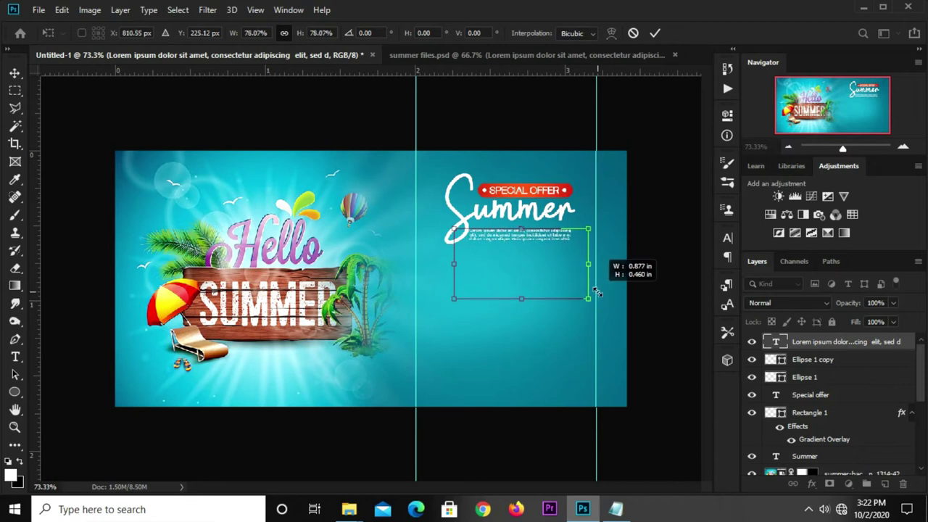
pyautogui.press('Up')
pyautogui.press('Up')
pyautogui.press('Up')
pyautogui.press('Up')
pyautogui.press('Up')
pyautogui.press('Up')
pyautogui.press('Up')
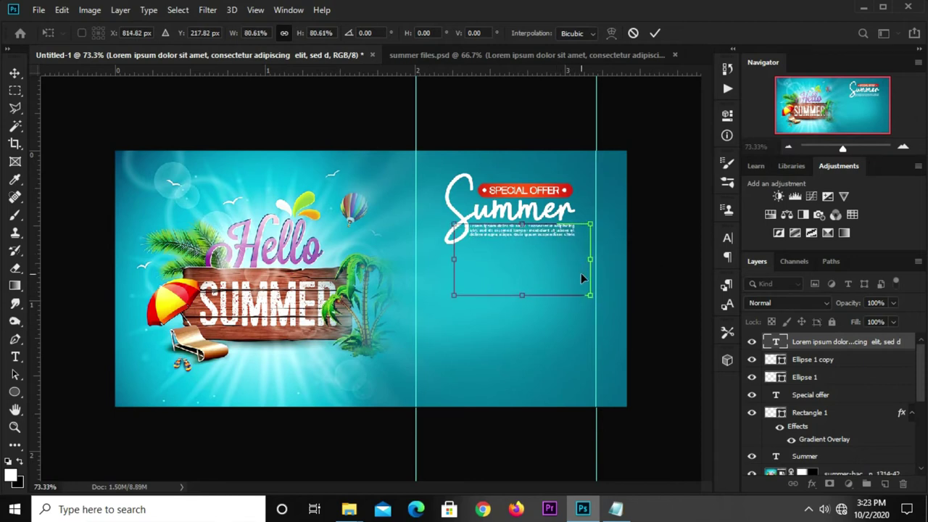
pyautogui.press('Return')
pyautogui.click(524, 129)
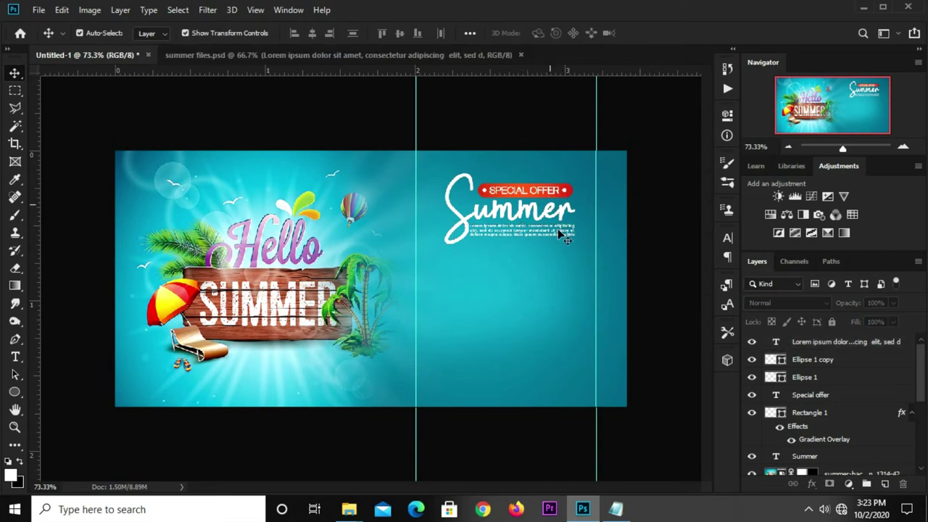
pyautogui.click(565, 237)
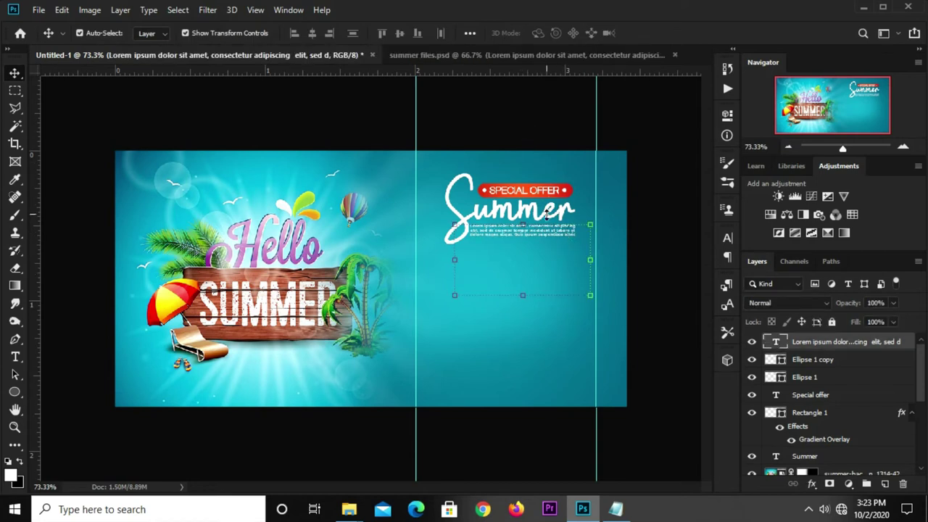
pyautogui.click(518, 121)
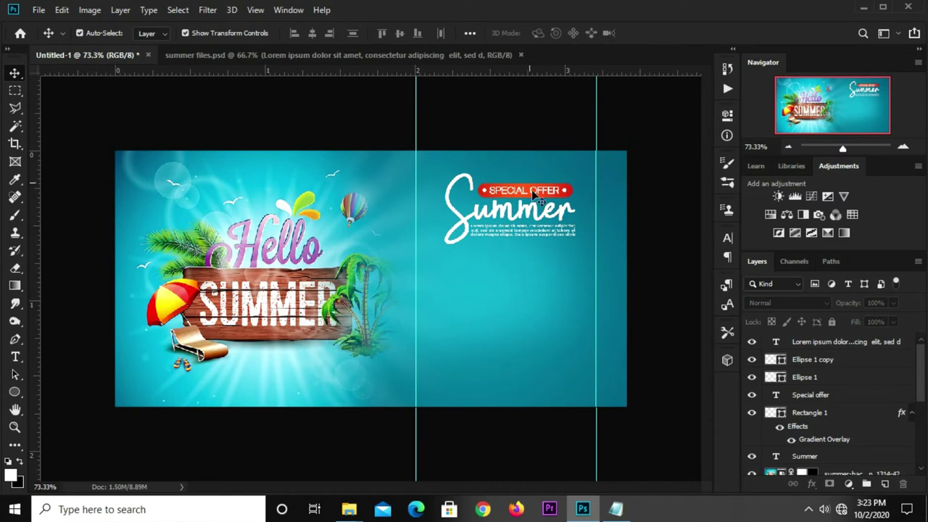
pyautogui.click(543, 231)
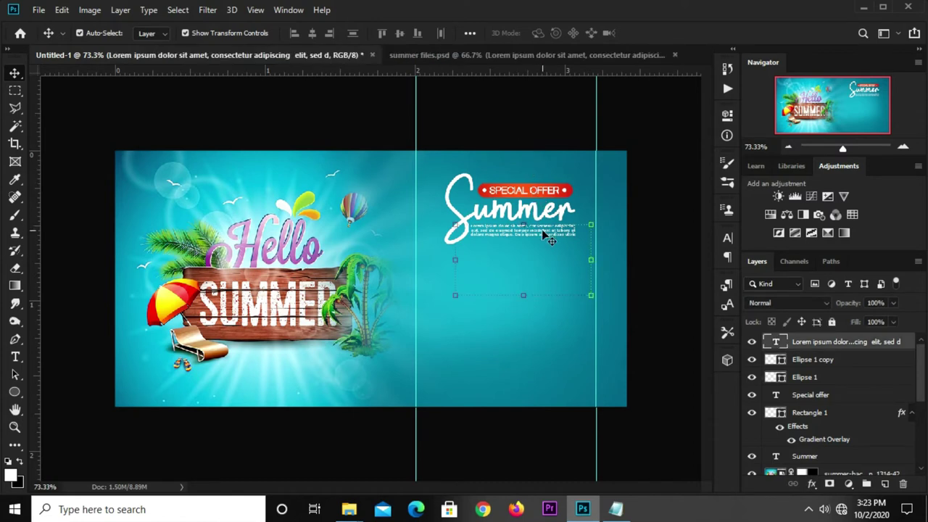
pyautogui.click(530, 136)
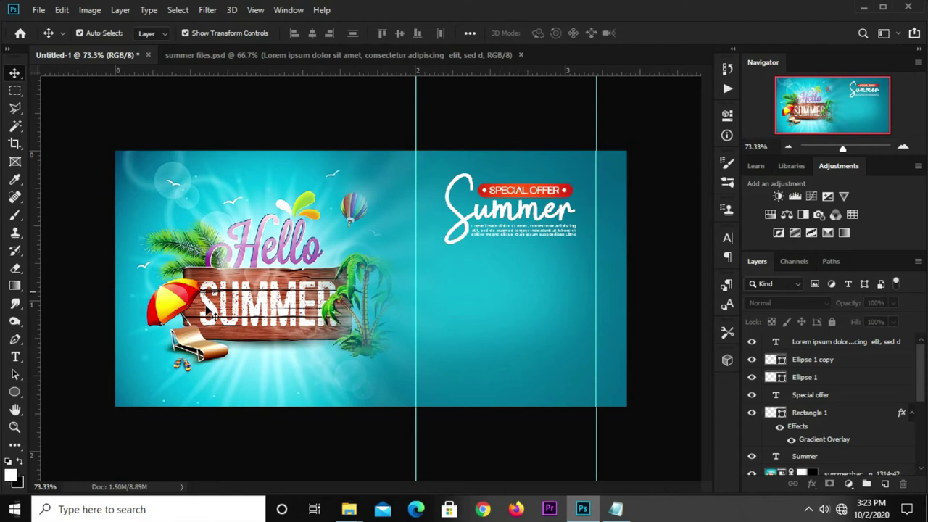
# Step: Add a new text layer reading 'SALE' mid-banner
pyautogui.click(15, 355)
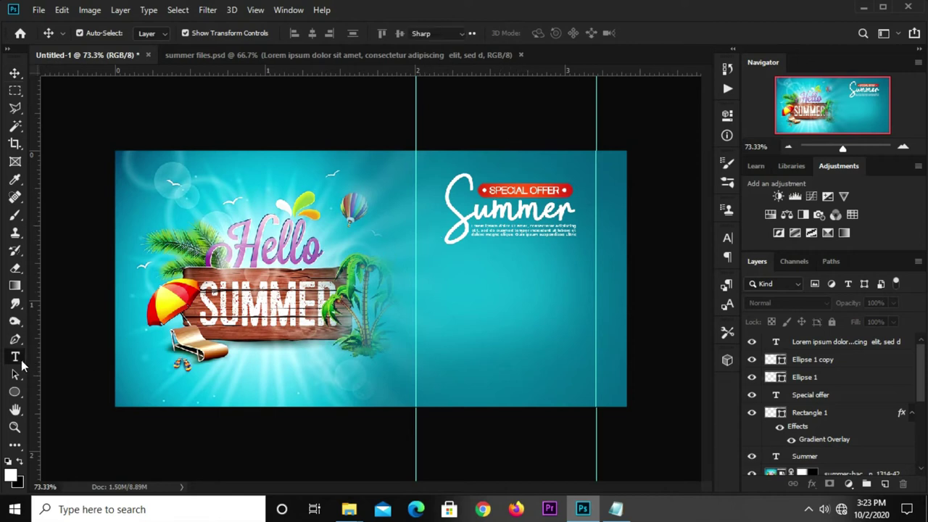
pyautogui.click(448, 302)
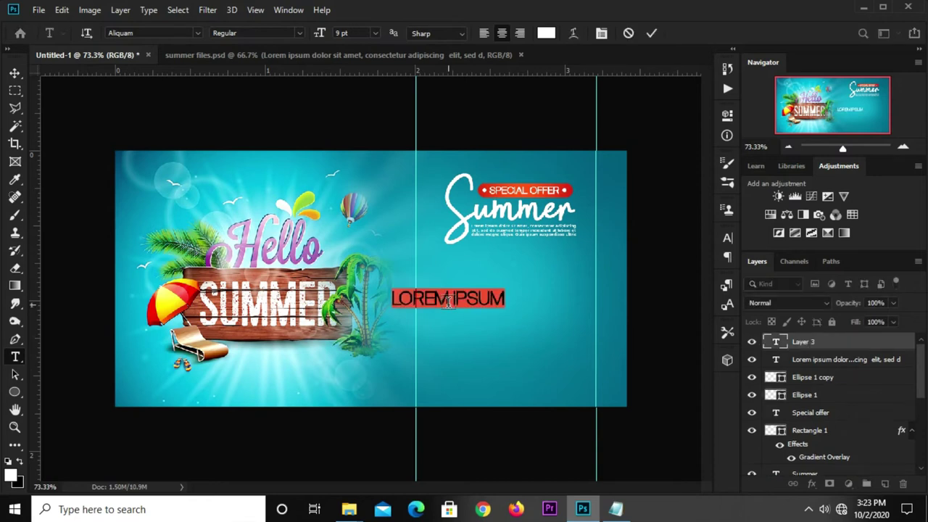
pyautogui.write('SALE')
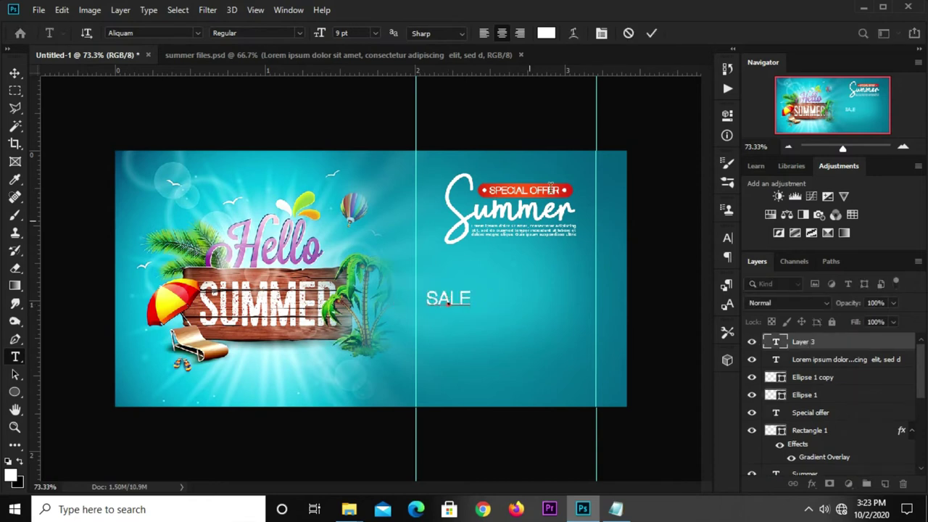
pyautogui.click(651, 32)
pyautogui.press('v')
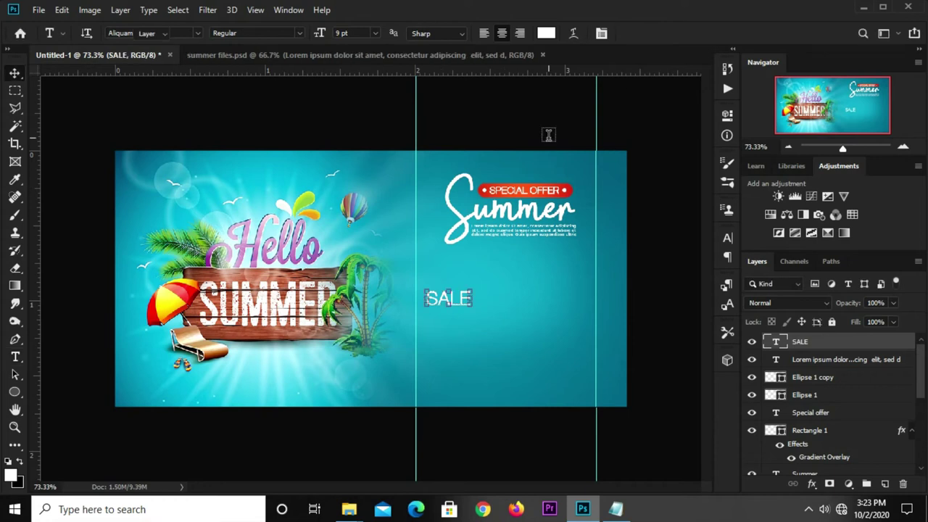
# Step: Set the SALE text to the Gobold font at 31 pt in the Character panel
pyautogui.click(726, 239)
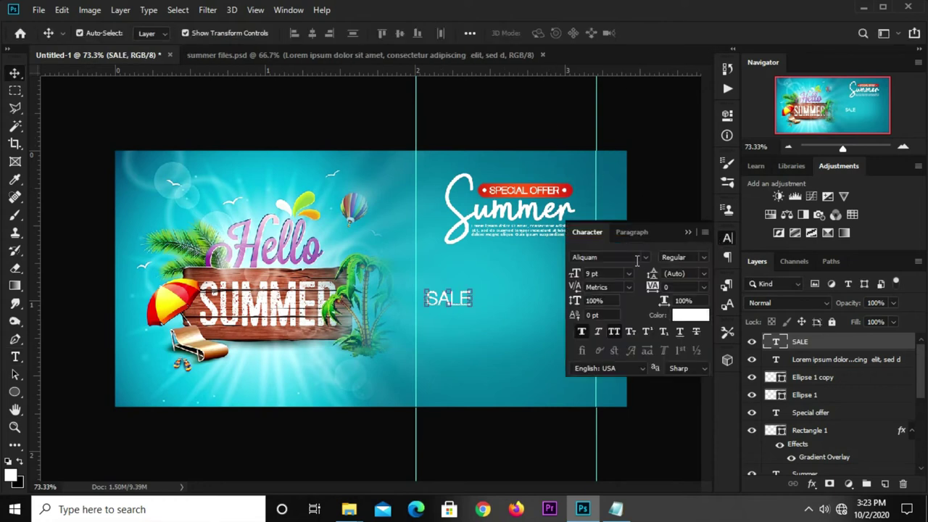
pyautogui.click(642, 257)
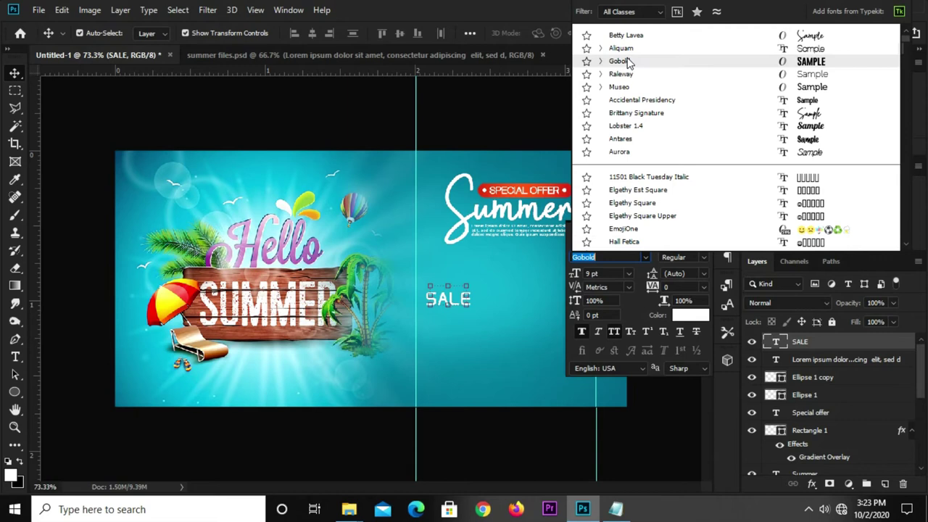
pyautogui.click(627, 60)
pyautogui.press('Return')
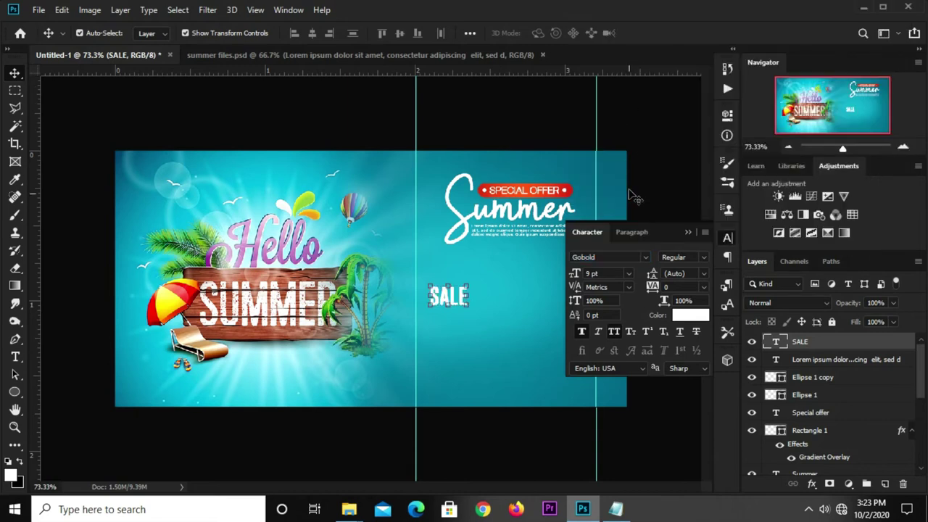
pyautogui.click(591, 273)
pyautogui.write('31')
pyautogui.press('Return')
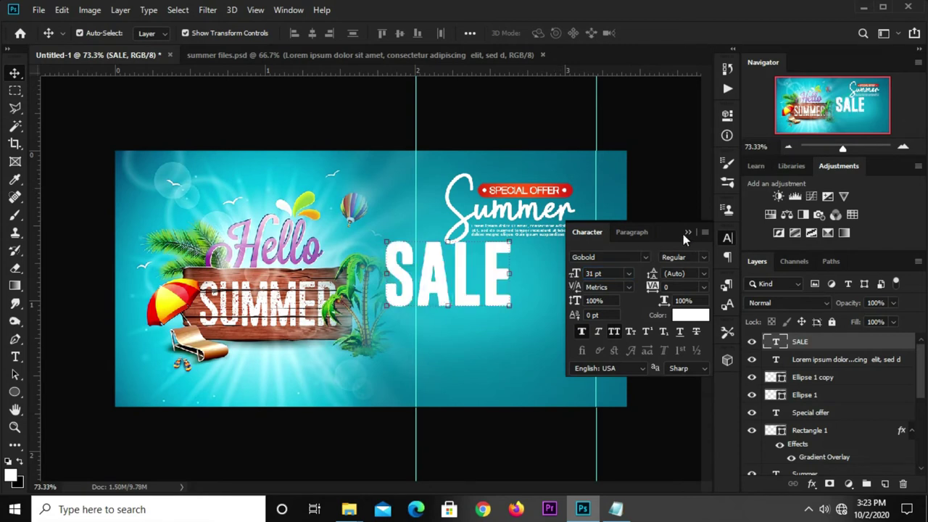
pyautogui.click(687, 233)
# Step: Move SALE below the Lorem ipsum paragraph
pyautogui.moveTo(471, 277); pyautogui.dragTo(522, 288)
pyautogui.click(645, 279)
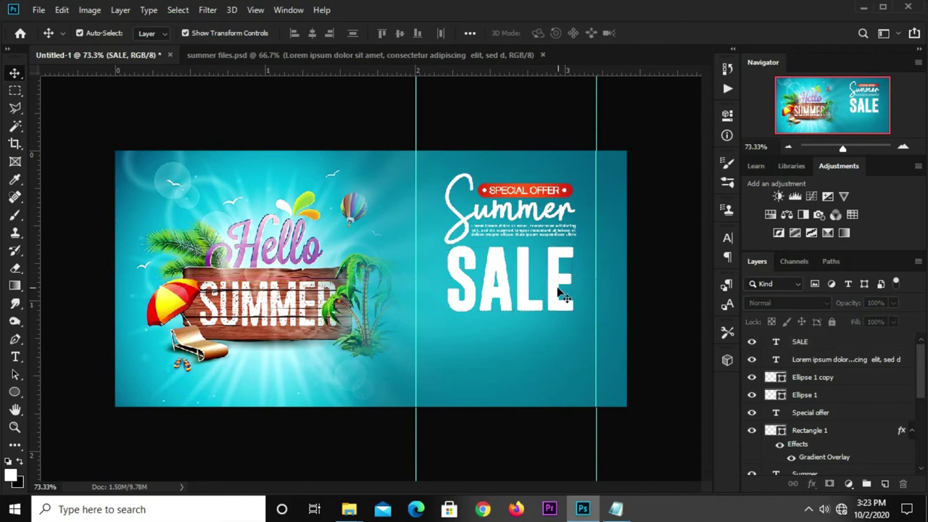
pyautogui.click(511, 290)
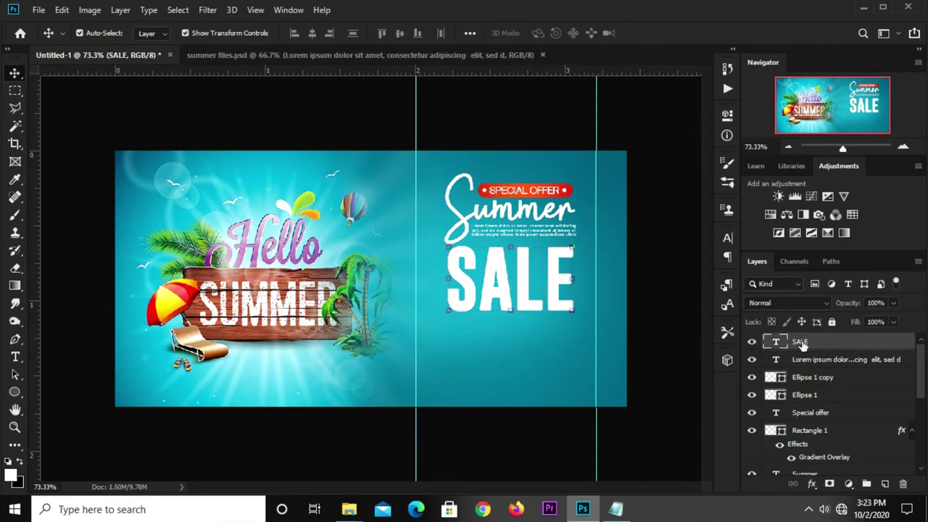
# Step: Add a 2 px white outside Stroke effect to SALE in Blending Options
pyautogui.click(811, 483)
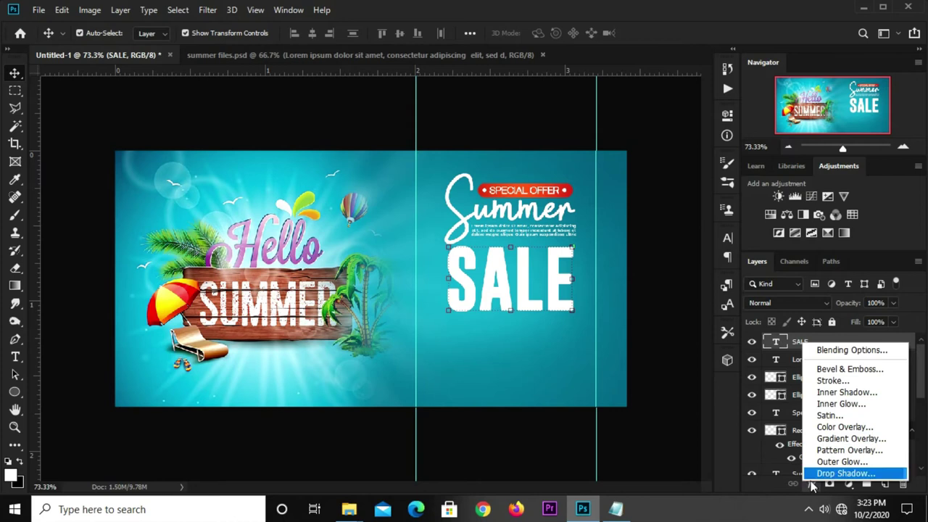
pyautogui.click(845, 350)
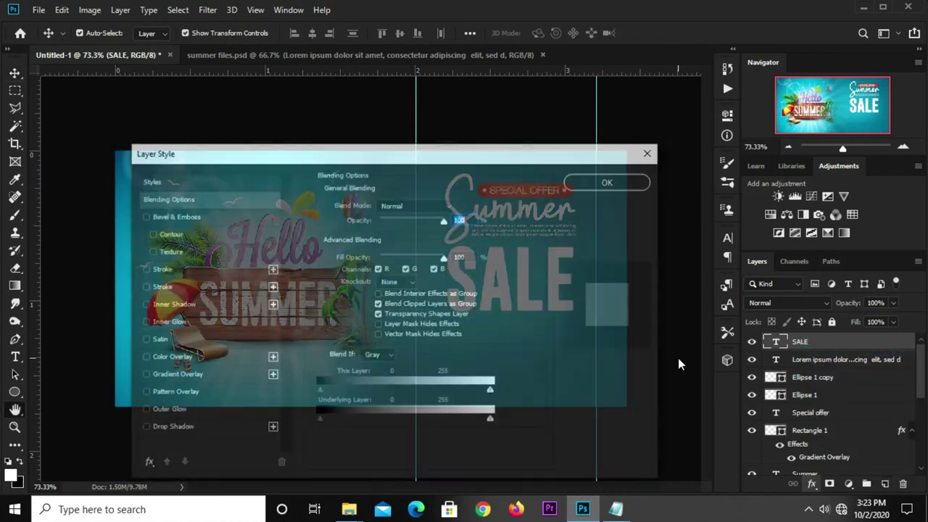
pyautogui.click(165, 271)
pyautogui.doubleClick(447, 204)
pyautogui.write('2')
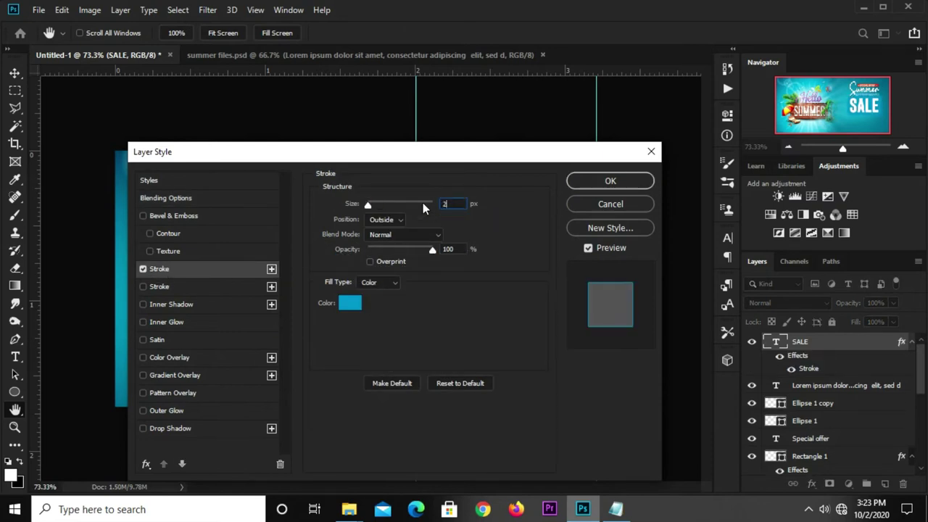
pyautogui.click(349, 303)
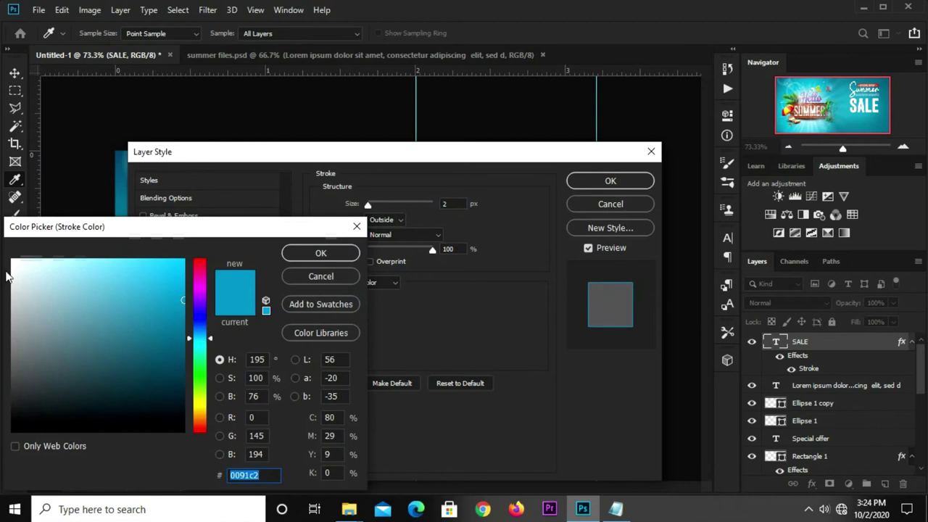
pyautogui.click(12, 260)
pyautogui.click(292, 250)
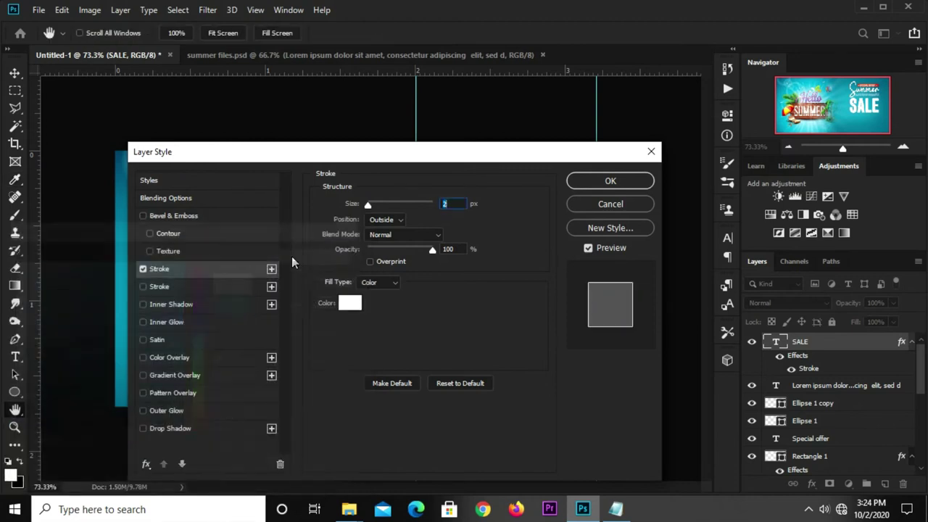
# Step: Add a Gradient Overlay to SALE and set the gradient's left stop to teal #279abd
pyautogui.click(172, 373)
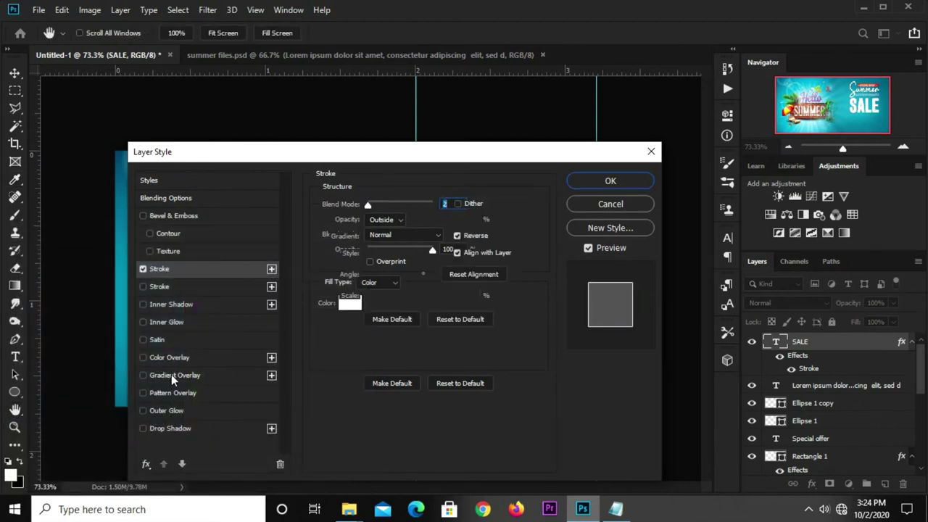
pyautogui.click(409, 236)
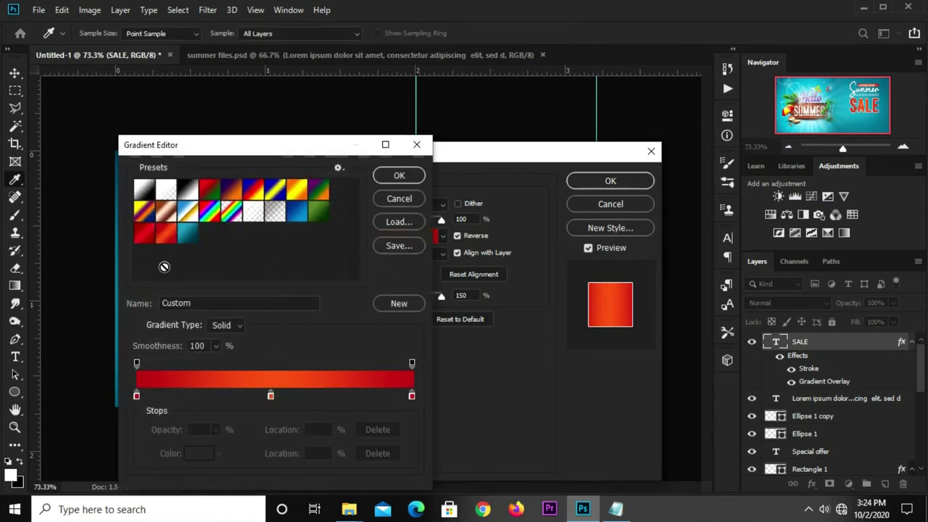
pyautogui.click(188, 235)
pyautogui.moveTo(330, 153)
pyautogui.mouseDown()
pyautogui.moveTo(304, 150)
pyautogui.moveTo(329, 149)
pyautogui.mouseUp()
pyautogui.click(137, 398)
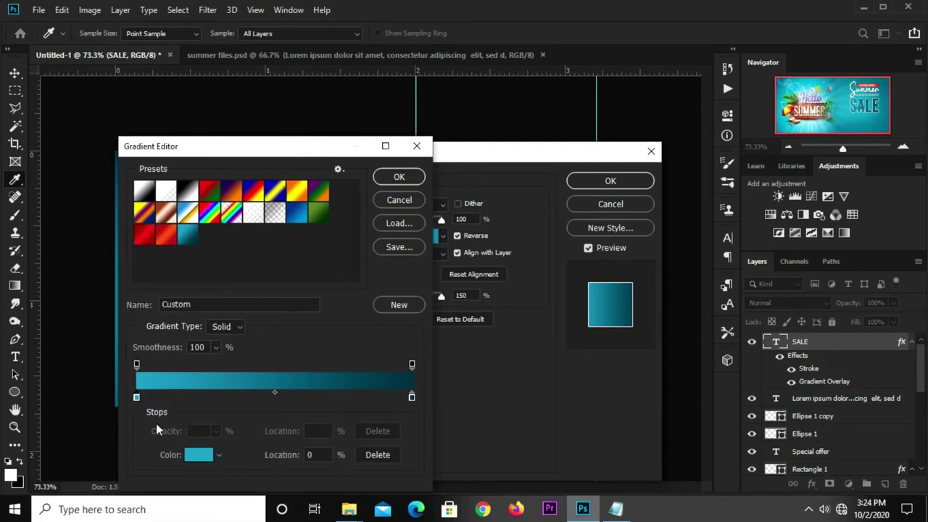
pyautogui.click(197, 460)
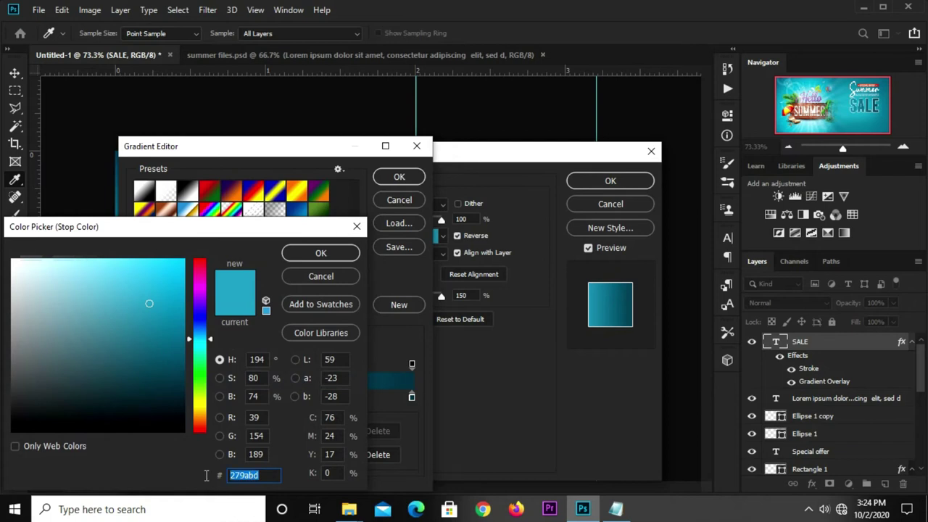
pyautogui.click(314, 262)
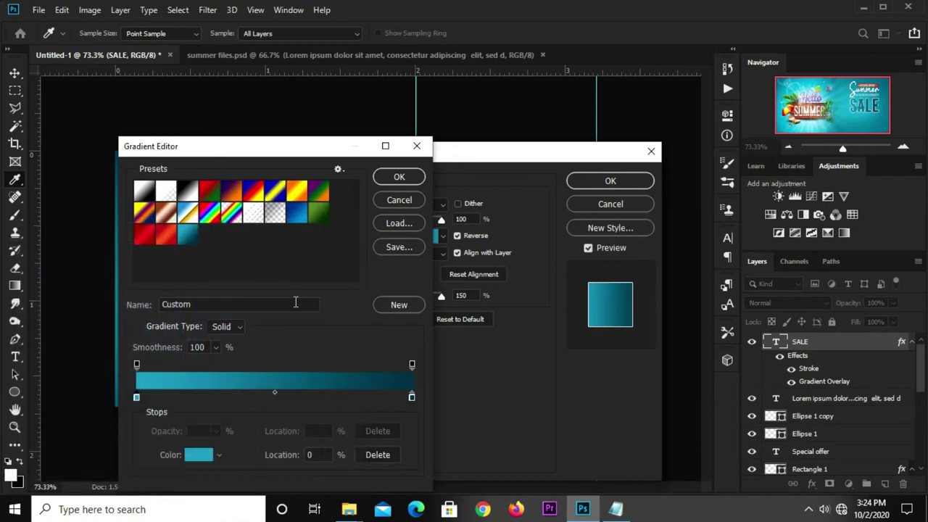
# Step: Move the right gradient stop to 100% and colour it dark teal #033849
pyautogui.click(410, 398)
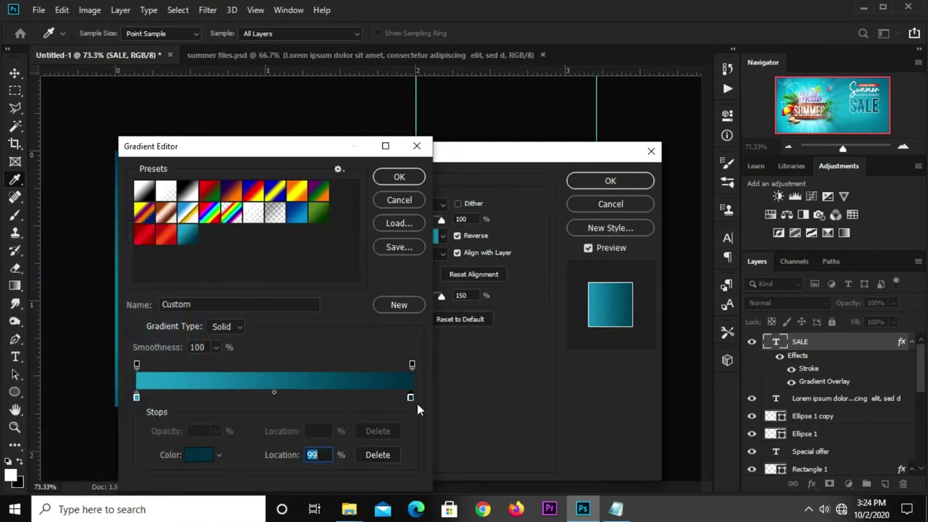
pyautogui.moveTo(411, 397); pyautogui.dragTo(422, 401)
pyautogui.click(199, 455)
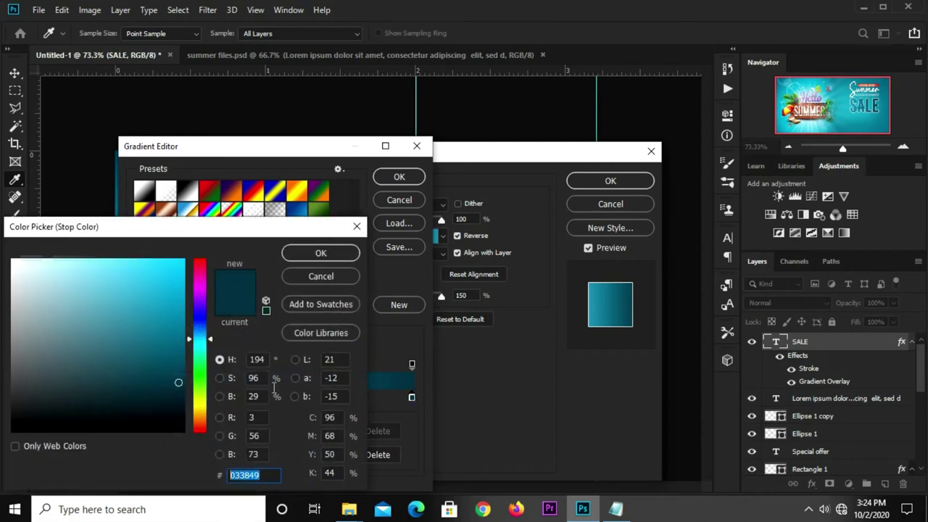
pyautogui.click(333, 251)
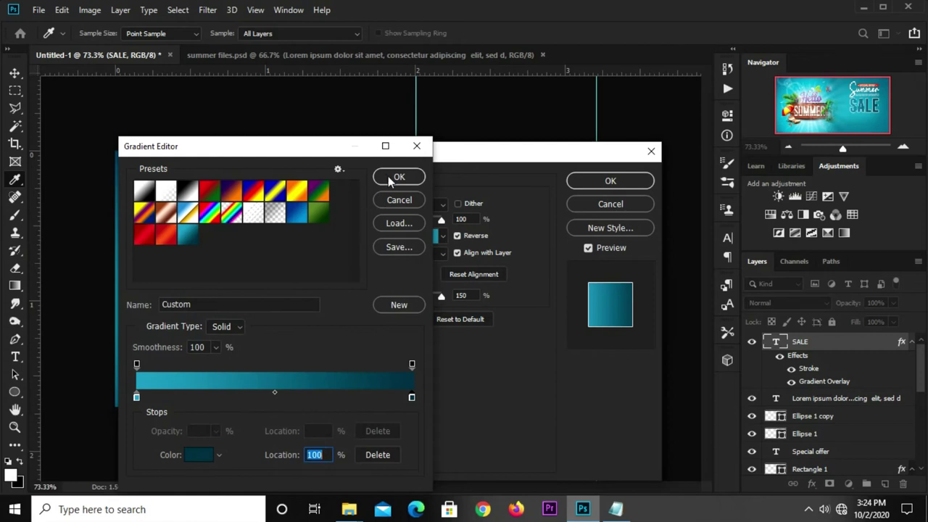
pyautogui.click(397, 177)
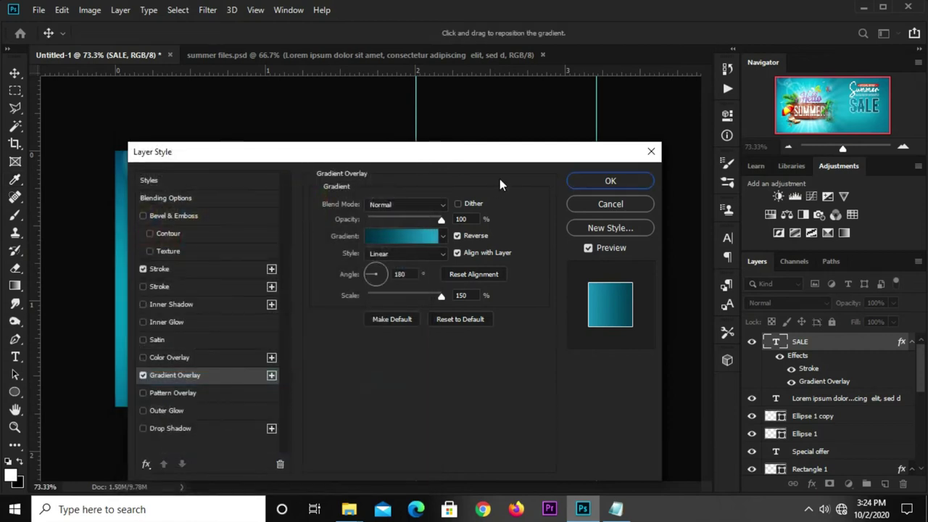
# Step: Add a Drop Shadow to SALE with 126° angle, 7 px distance and 38% spread
pyautogui.click(171, 427)
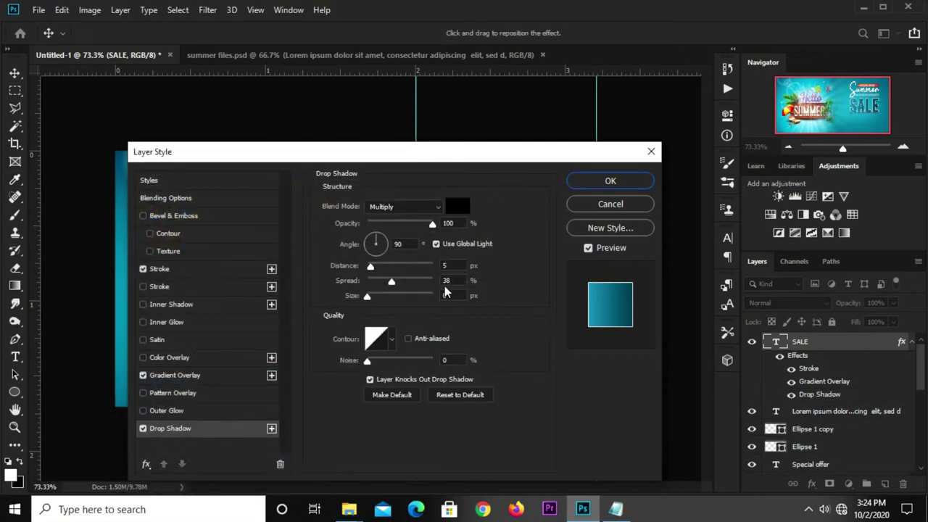
pyautogui.click(454, 226)
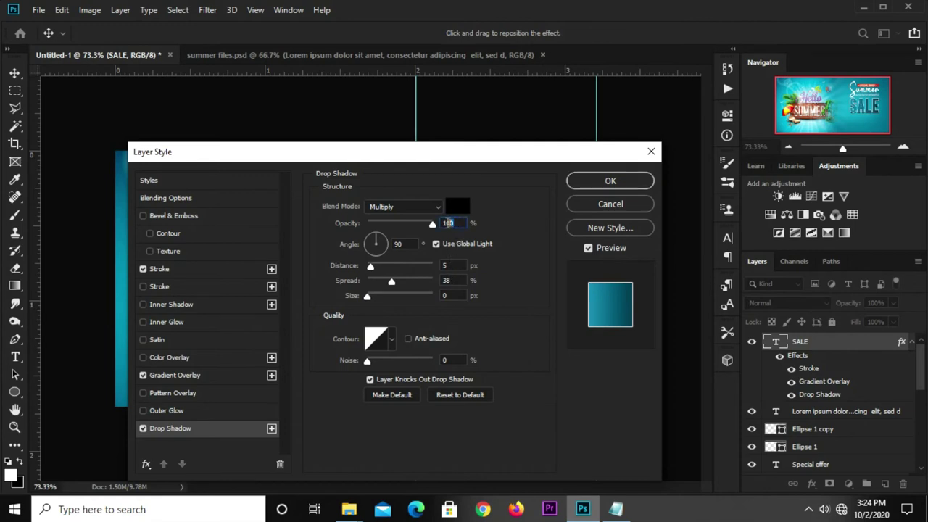
pyautogui.click(406, 247)
pyautogui.write('126')
pyautogui.moveTo(413, 245); pyautogui.dragTo(389, 244)
pyautogui.doubleClick(446, 265)
pyautogui.write('7')
pyautogui.press('Tab')
pyautogui.press('Tab')
pyautogui.moveTo(493, 158); pyautogui.dragTo(455, 208)
# Step: Apply the SALE layer style, reselect the SALE layer and reopen its effects list
pyautogui.click(573, 232)
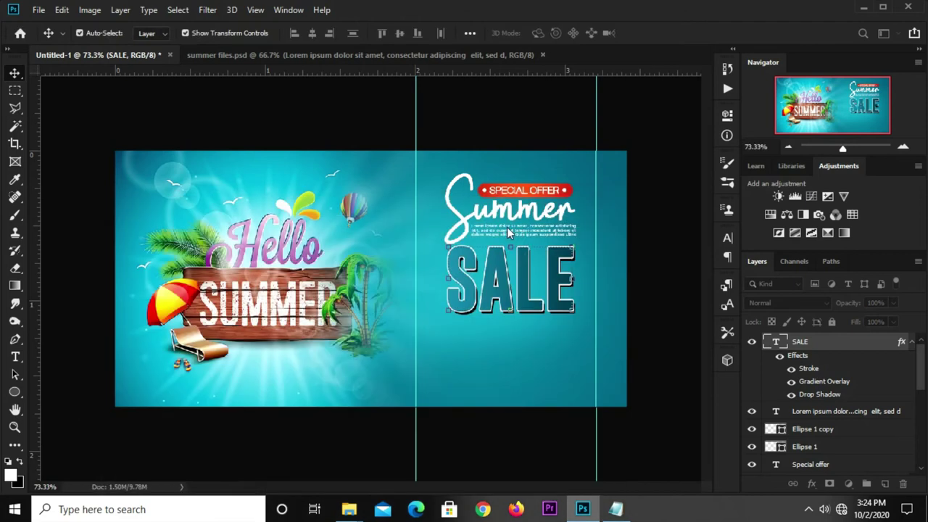
pyautogui.click(511, 127)
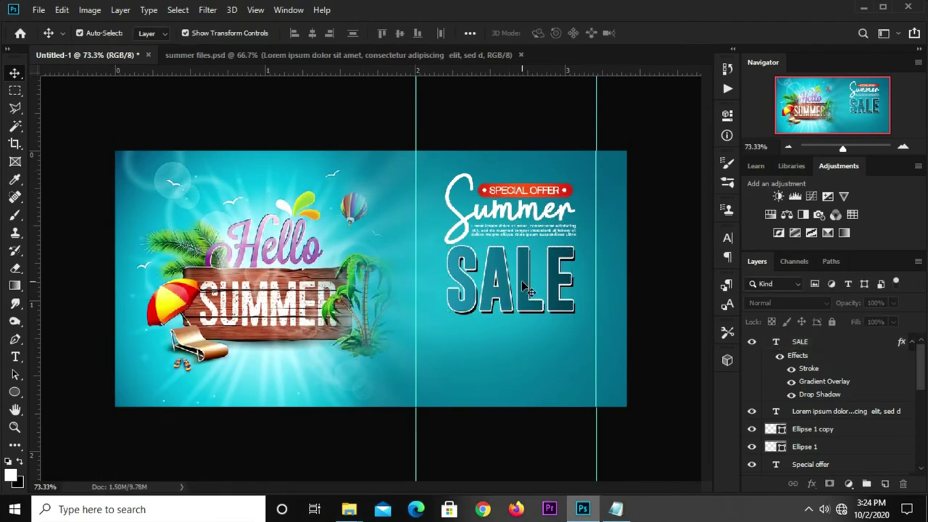
pyautogui.click(523, 283)
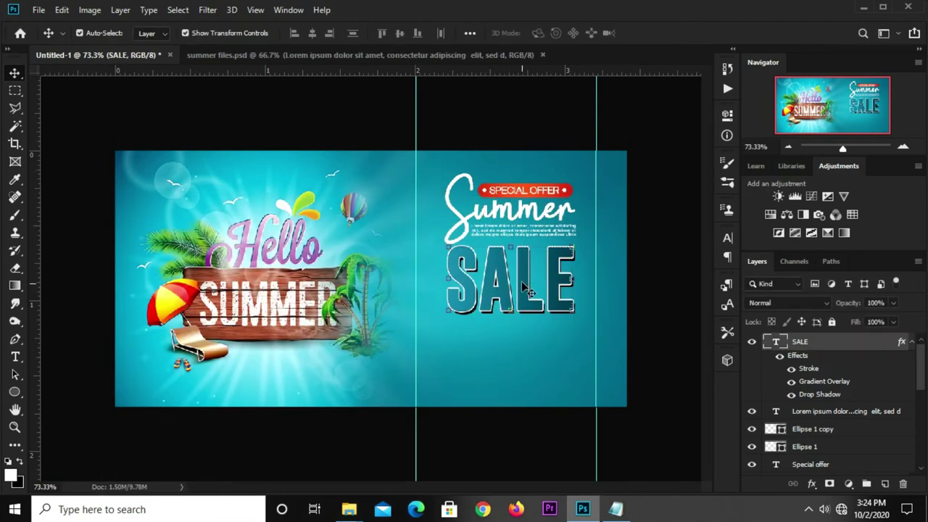
pyautogui.click(814, 483)
# Step: Change the SALE Gradient Overlay angle from 180° to 72° and apply it
pyautogui.click(808, 438)
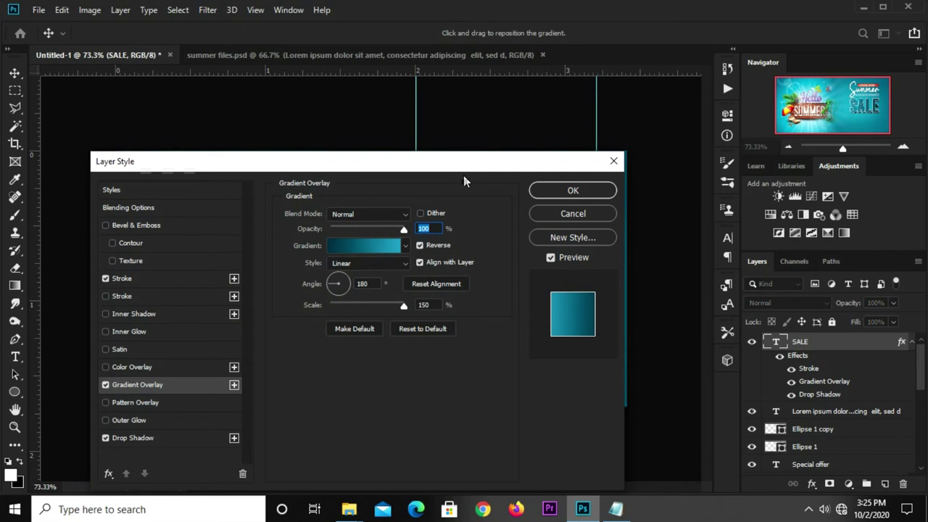
pyautogui.moveTo(467, 166); pyautogui.dragTo(401, 335)
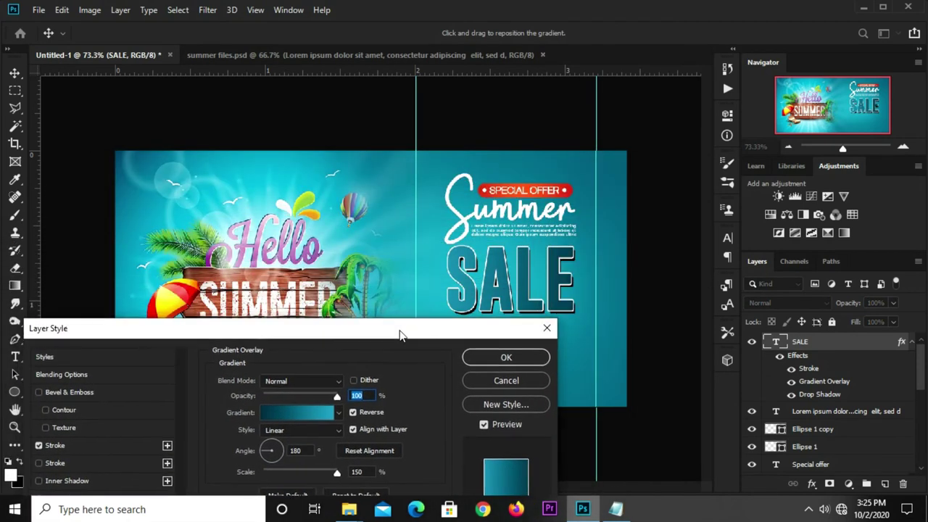
pyautogui.doubleClick(287, 452)
pyautogui.write('72')
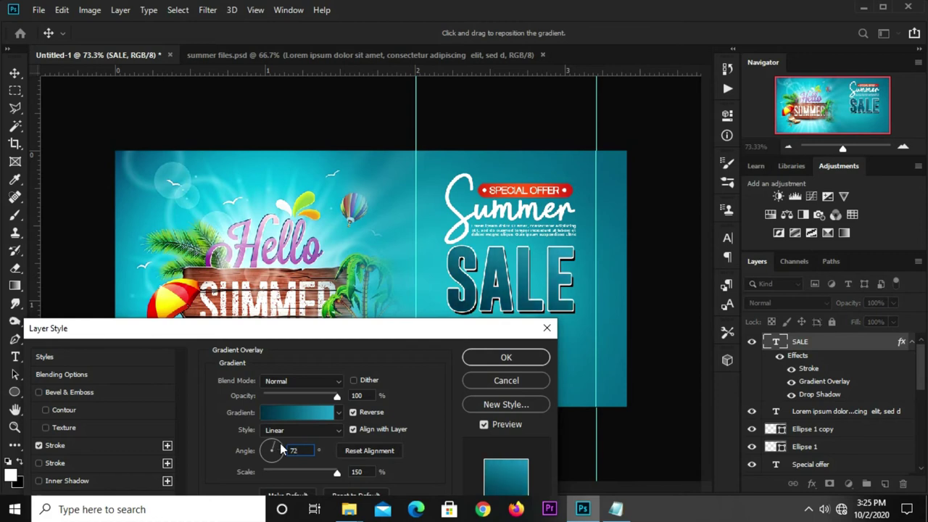
pyautogui.click(490, 356)
pyautogui.click(660, 259)
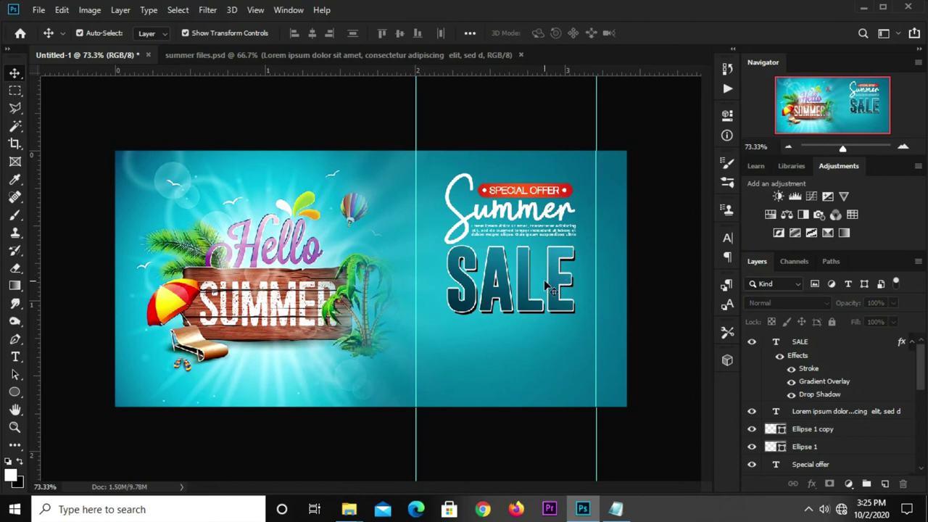
# Step: Duplicate the red banner below SALE and set all its corner radii to 0
pyautogui.click(573, 206)
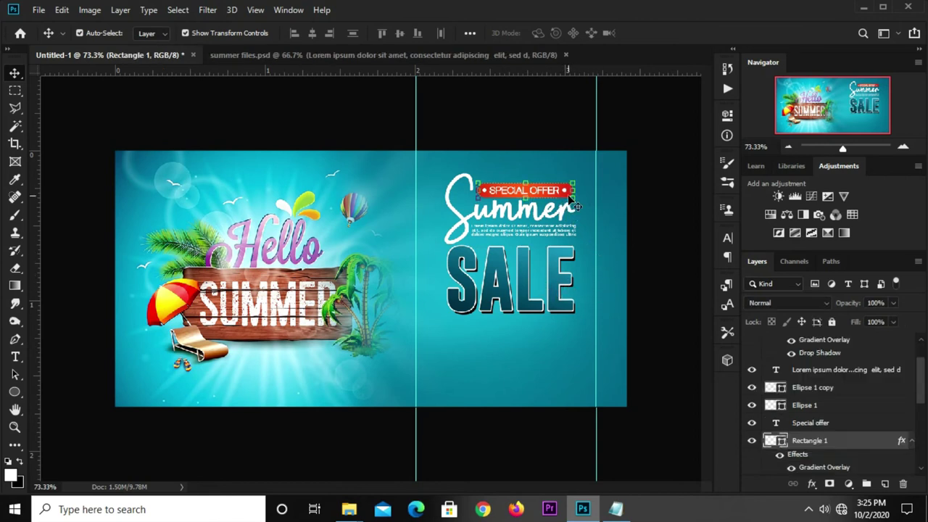
pyautogui.moveTo(573, 205)
pyautogui.mouseDown()
pyautogui.moveTo(568, 312)
pyautogui.moveTo(527, 354)
pyautogui.mouseUp()
pyautogui.click(727, 116)
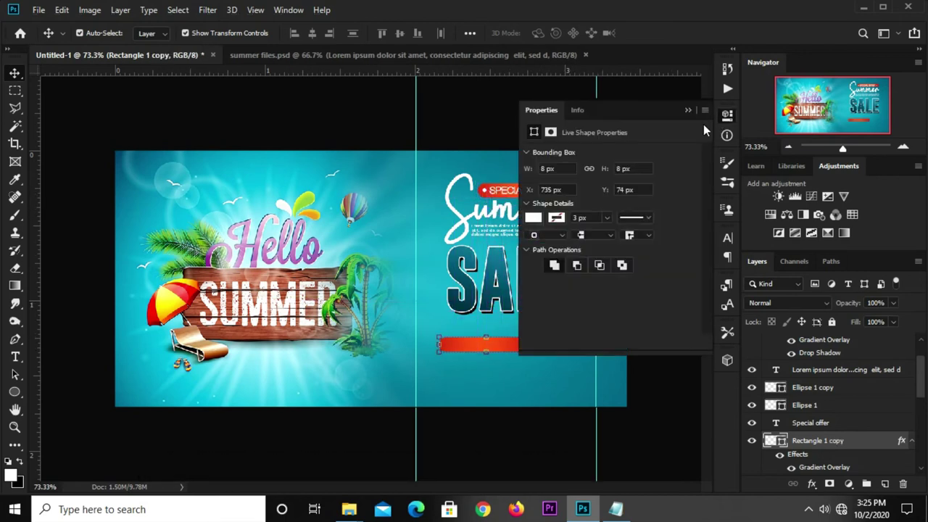
pyautogui.moveTo(602, 253); pyautogui.dragTo(584, 254)
pyautogui.press('Return')
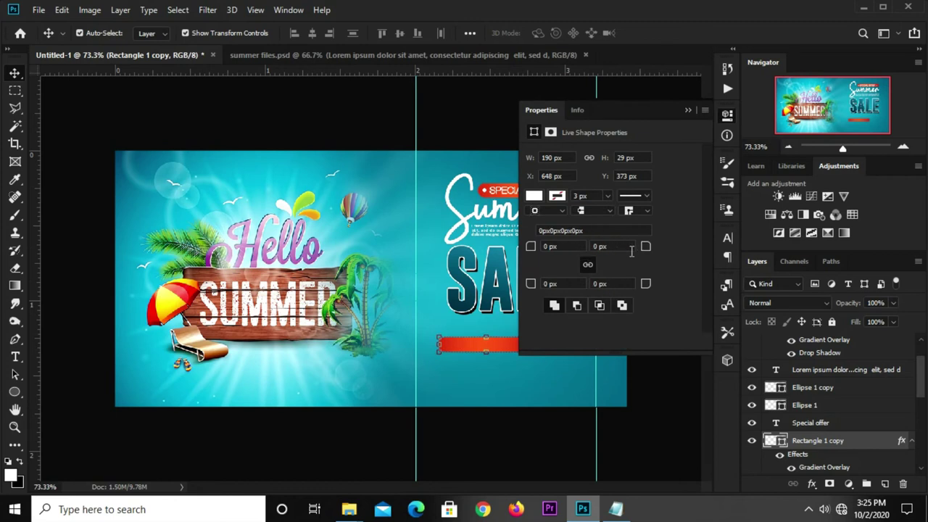
pyautogui.click(688, 111)
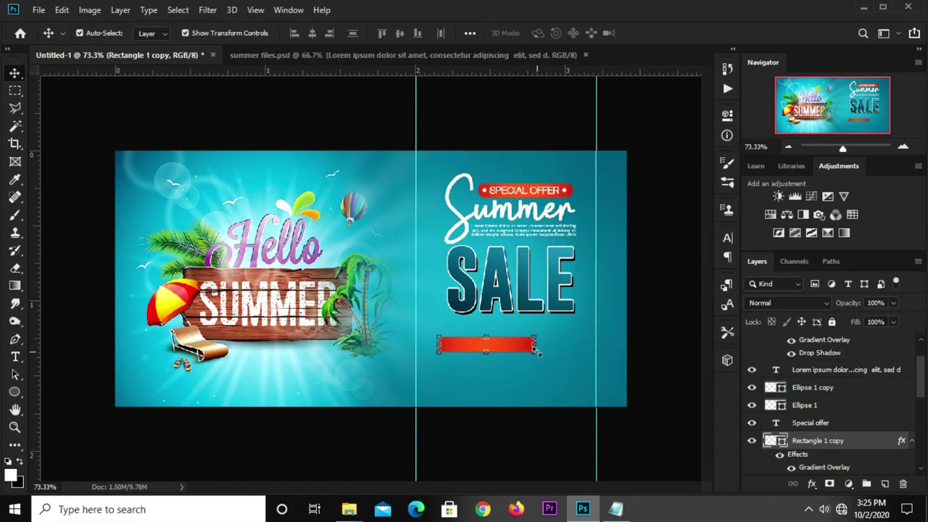
# Step: Stretch the copied red bar to about 141% width to match SALE
pyautogui.hotkey('ctrl', 't')
pyautogui.moveTo(535, 349)
pyautogui.mouseDown()
pyautogui.moveTo(572, 361)
pyautogui.moveTo(514, 348)
pyautogui.mouseUp()
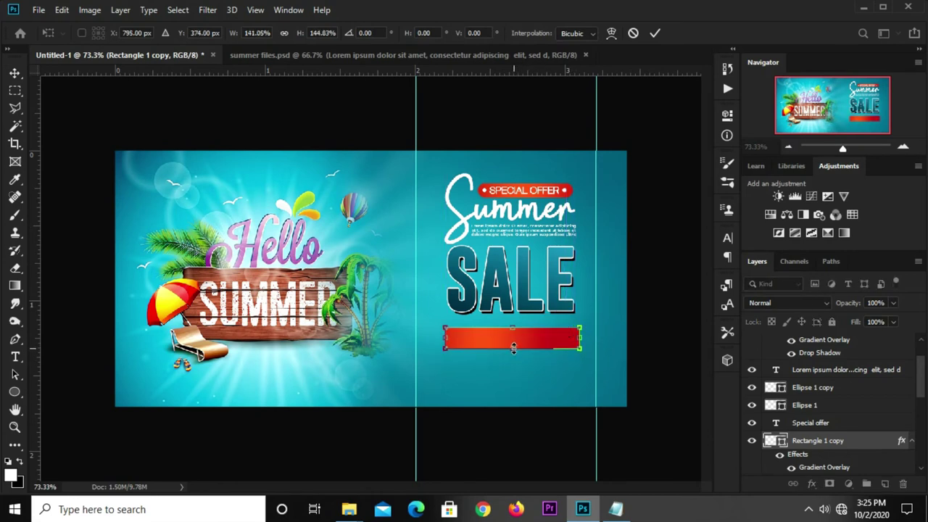
pyautogui.press('Return')
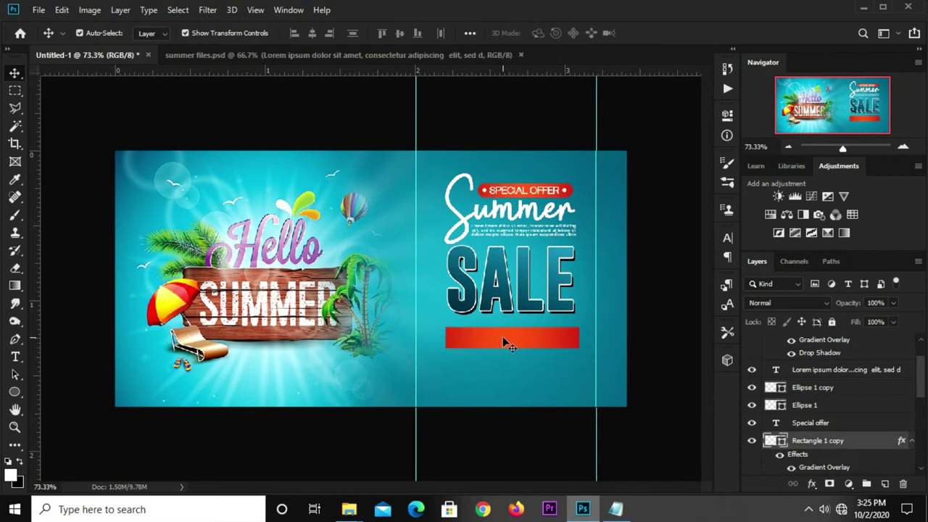
pyautogui.click(502, 337)
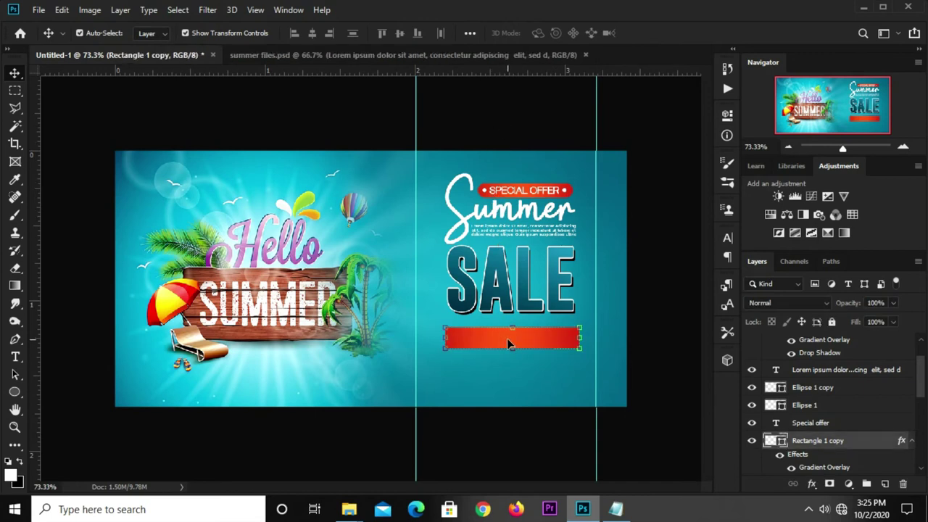
pyautogui.click(812, 483)
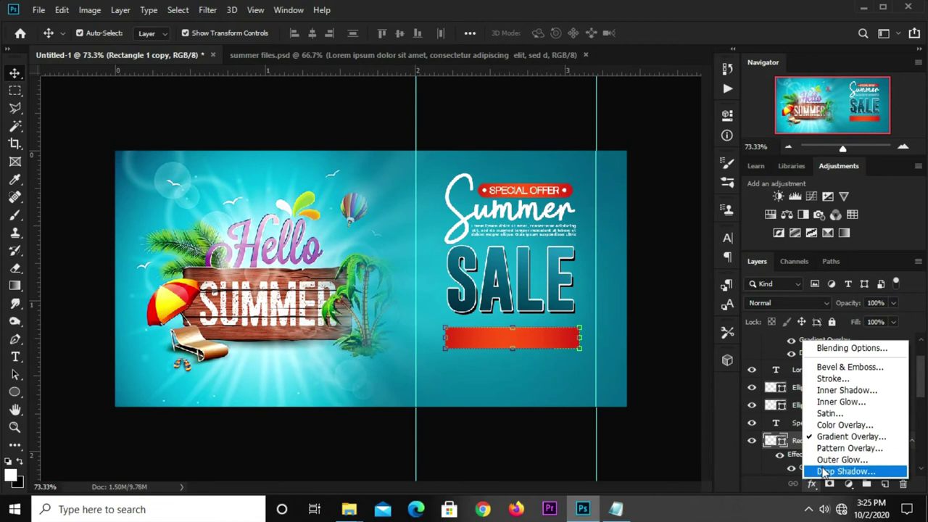
# Step: Apply a Drop Shadow to Rectangle 1 copy: angle 126°, distance 5 px, spread 38%, size 0
pyautogui.click(826, 471)
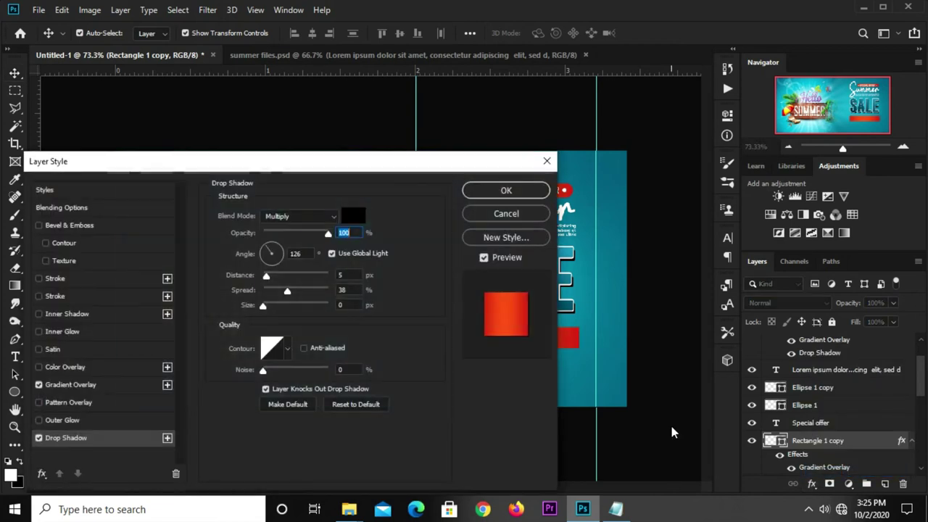
pyautogui.press('Tab')
pyautogui.click(346, 276)
pyautogui.press('Tab')
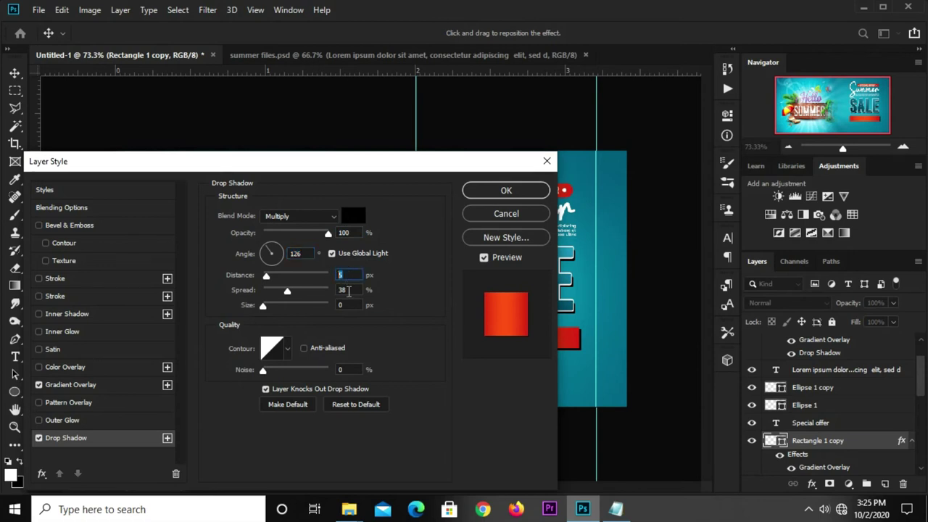
pyautogui.press('Tab')
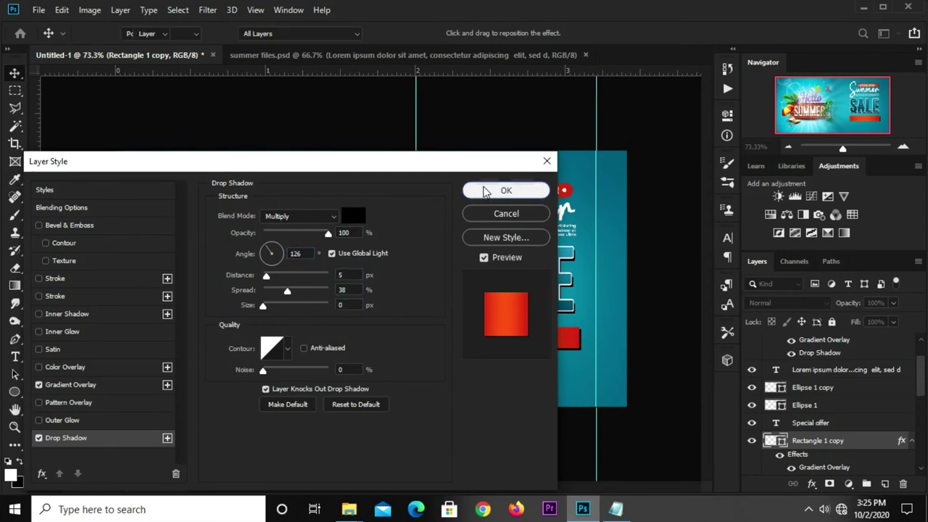
pyautogui.click(506, 190)
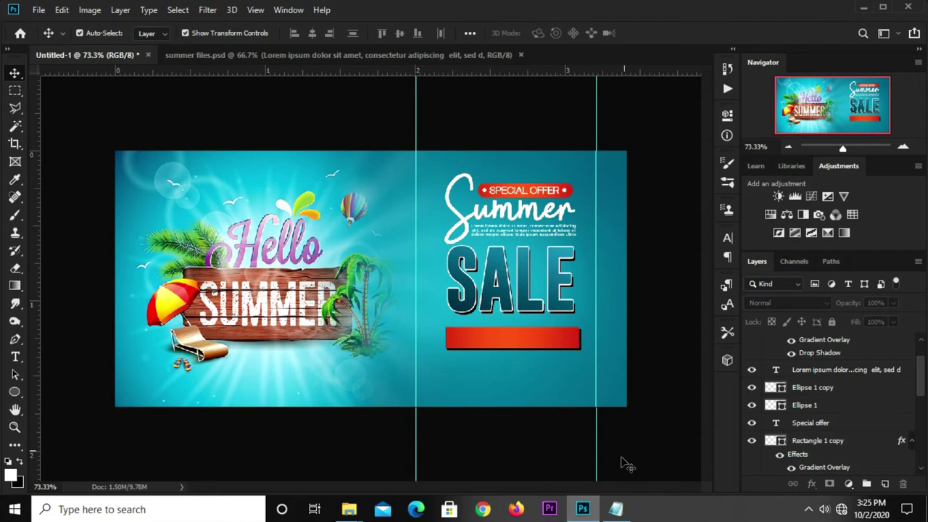
# Step: Copy the 'UP TO 60% OFF' line from the notes
pyautogui.click(616, 508)
pyautogui.moveTo(530, 368); pyautogui.dragTo(440, 371)
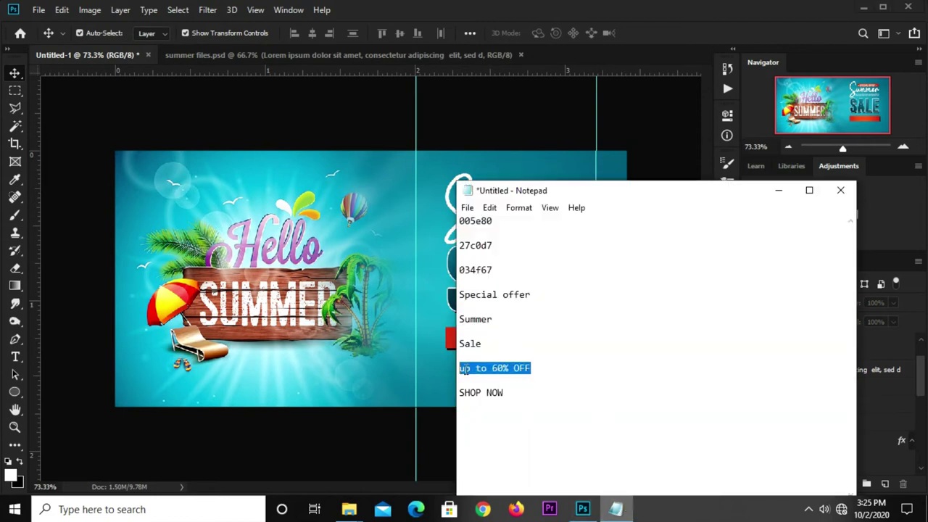
pyautogui.rightClick(467, 368)
pyautogui.click(508, 204)
pyautogui.click(623, 120)
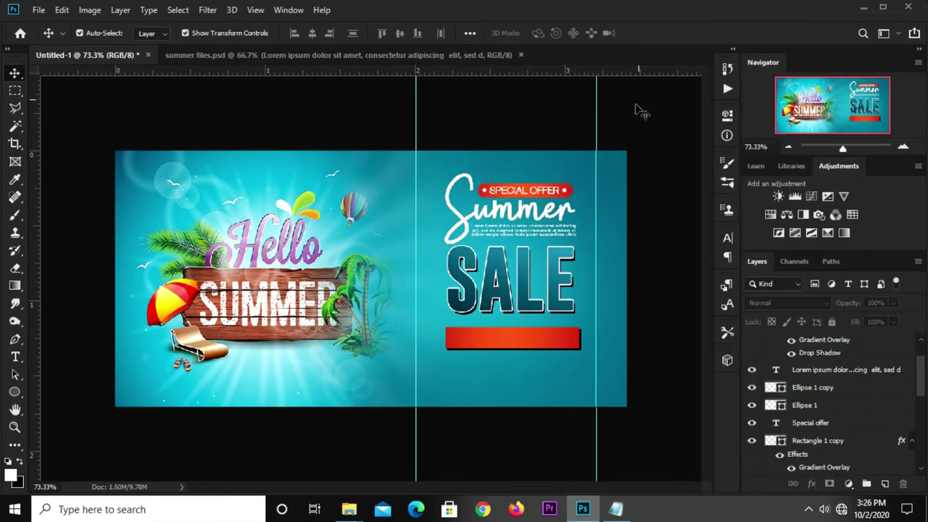
# Step: Paste 'UP TO 60% OFF' as new text below the red bar at 12 pt
pyautogui.click(14, 356)
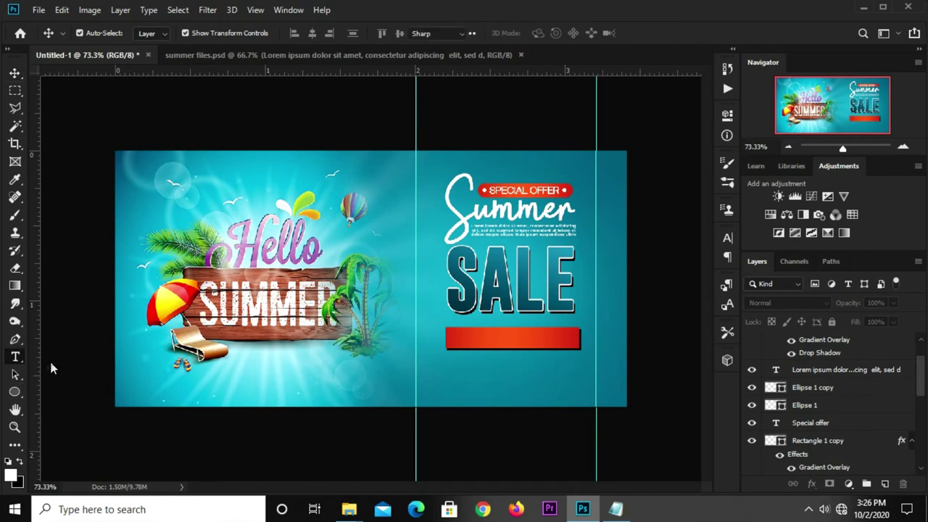
pyautogui.click(477, 375)
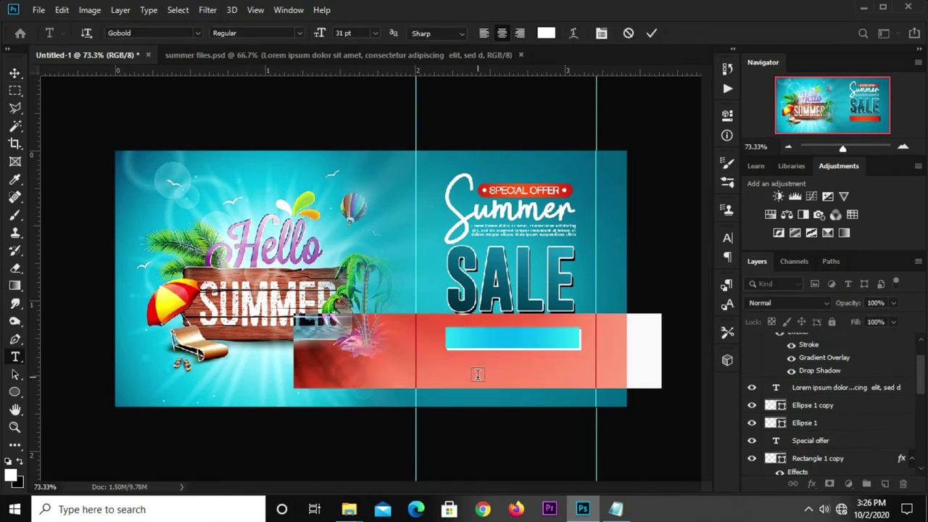
pyautogui.hotkey('ctrl', 'v')
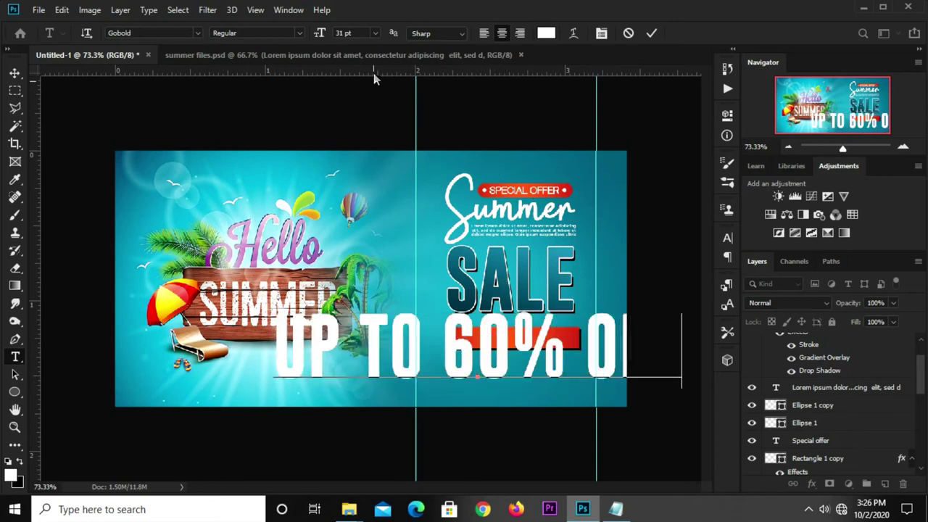
pyautogui.click(373, 32)
pyautogui.click(344, 90)
pyautogui.click(651, 33)
pyautogui.click(374, 33)
pyautogui.click(353, 114)
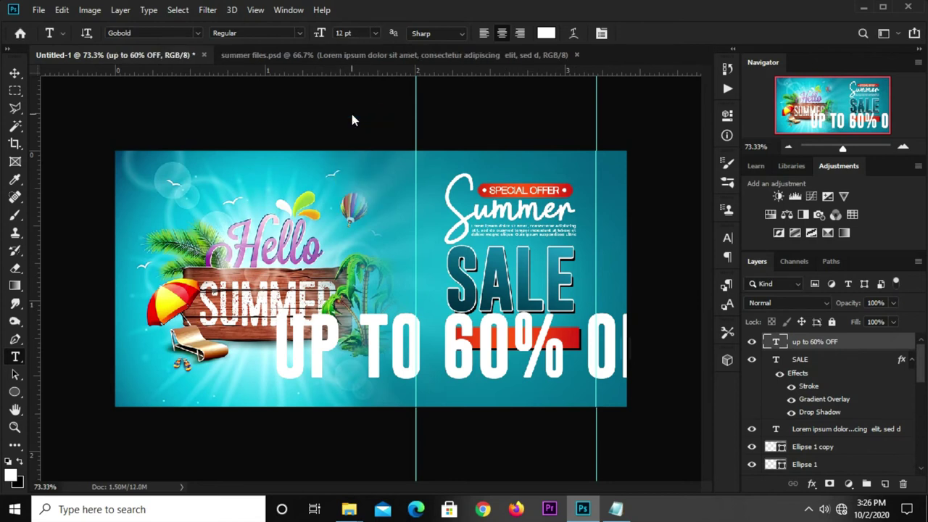
# Step: Scale the 'UP TO 60% OFF' text down to fit inside the red bar
pyautogui.press('v')
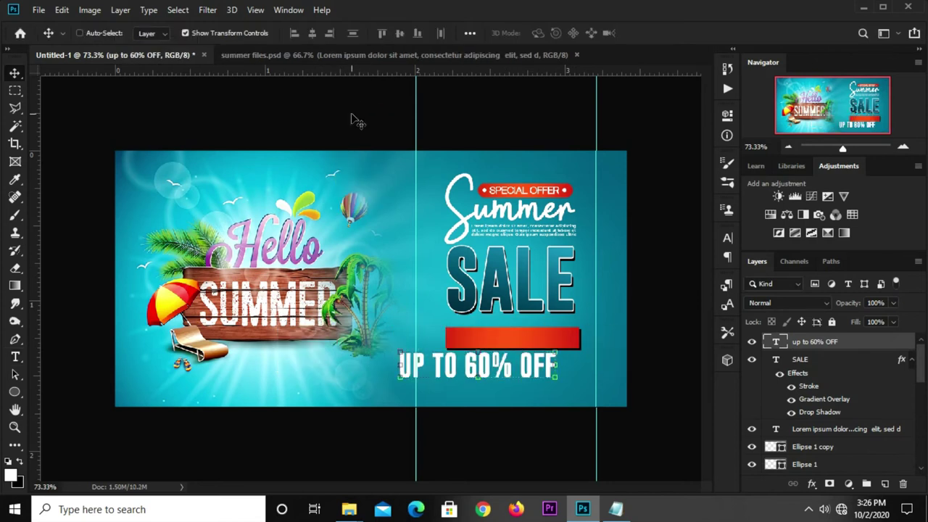
pyautogui.hotkey('ctrl', 't')
pyautogui.moveTo(477, 378); pyautogui.dragTo(524, 343)
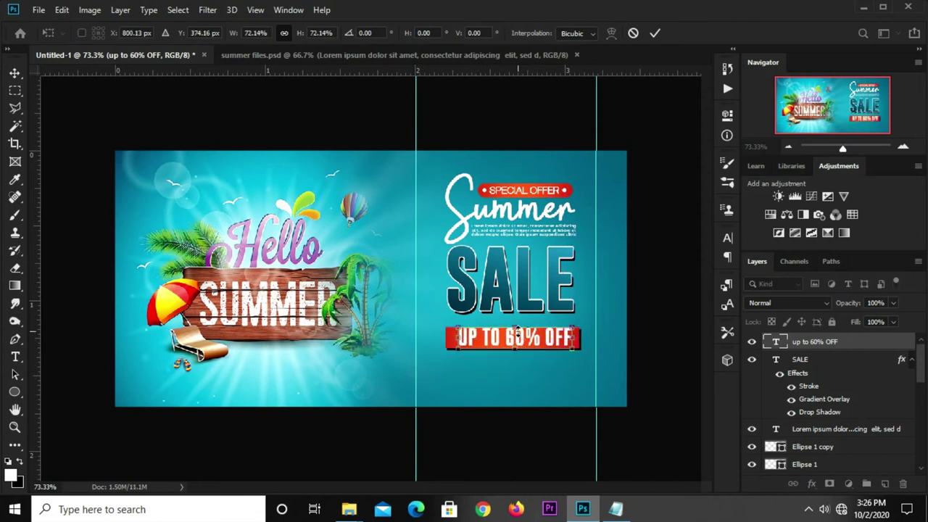
pyautogui.moveTo(579, 327)
pyautogui.mouseDown()
pyautogui.moveTo(519, 336)
pyautogui.moveTo(555, 327)
pyautogui.moveTo(584, 335)
pyautogui.mouseUp()
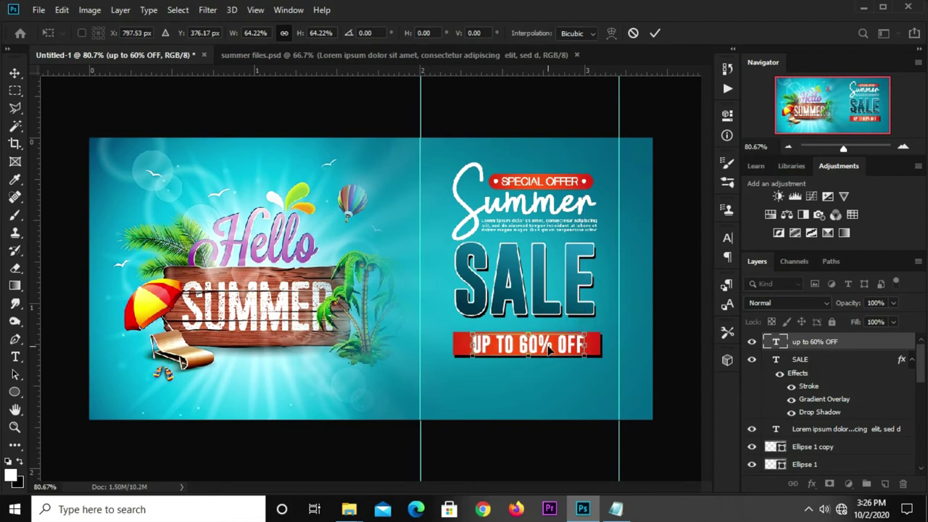
pyautogui.press('Return')
pyautogui.click(664, 319)
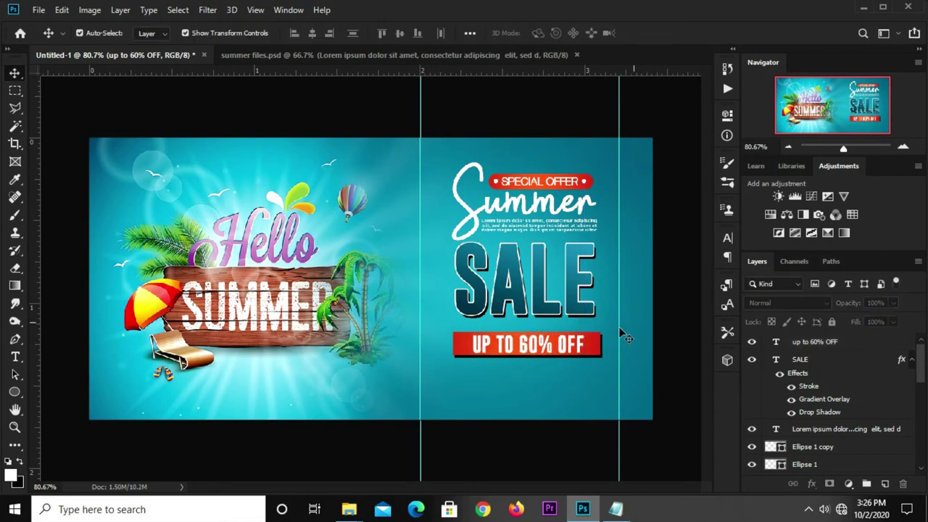
pyautogui.click(555, 349)
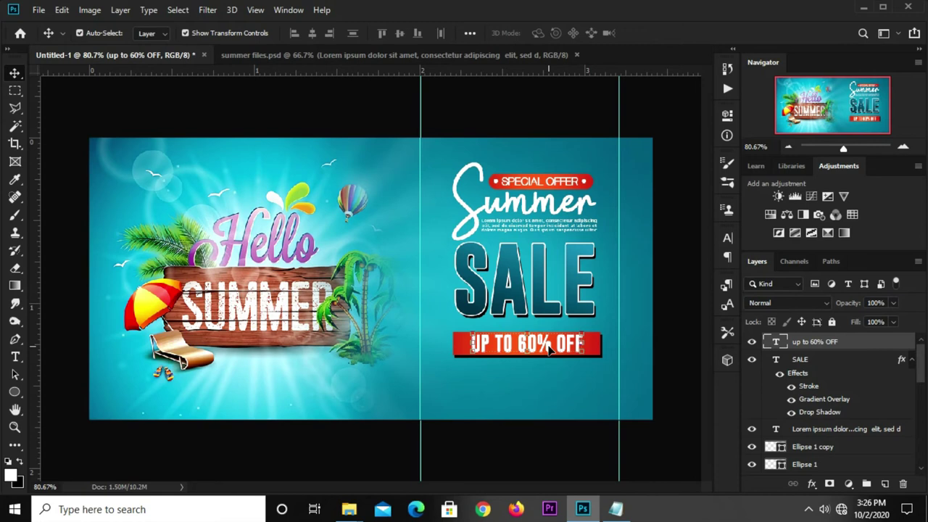
pyautogui.hotkey('ctrl', 't')
pyautogui.moveTo(585, 332); pyautogui.dragTo(577, 331)
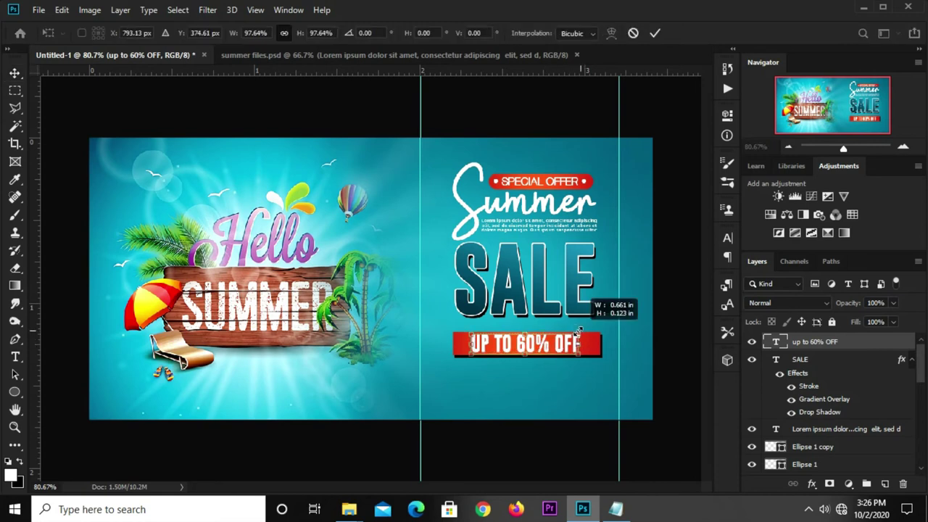
pyautogui.press('Return')
pyautogui.click(665, 358)
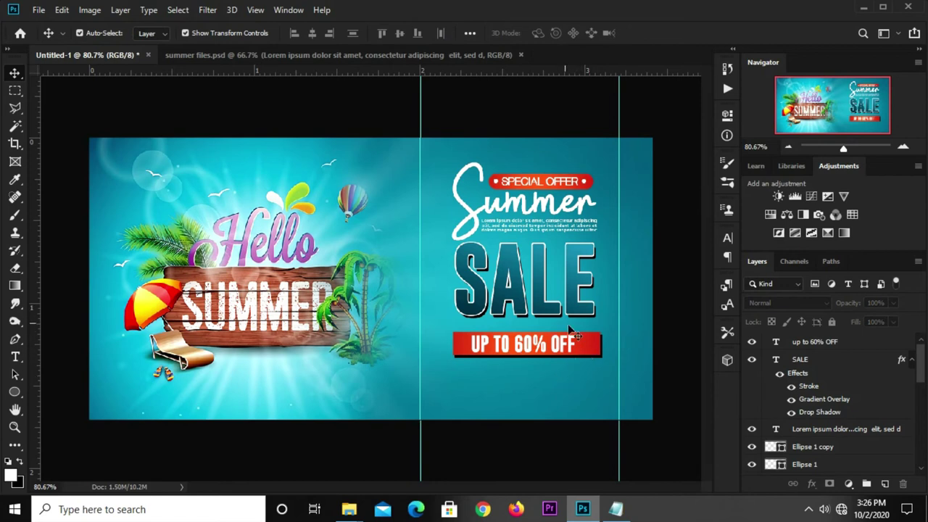
pyautogui.click(537, 309)
# Step: Scale SALE up to about 120% so it spans the red bar below
pyautogui.hotkey('ctrl', 't')
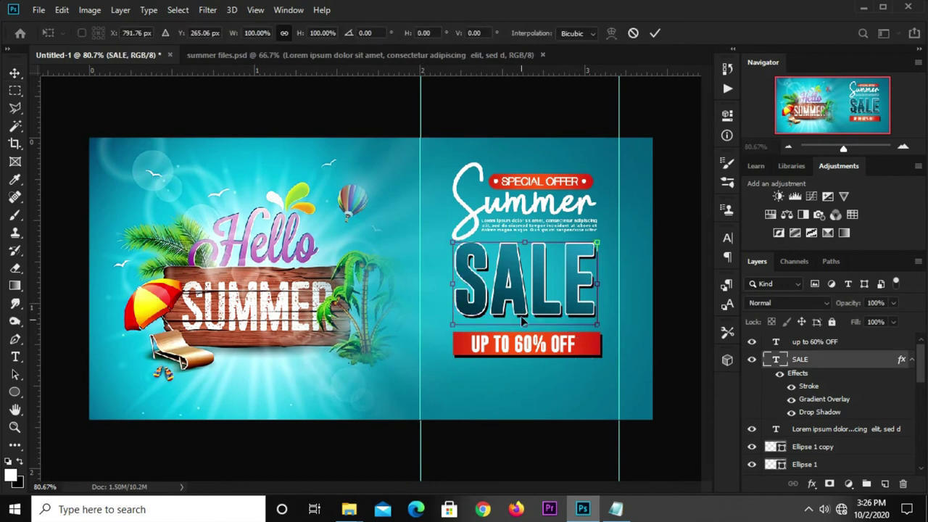
pyautogui.moveTo(529, 326); pyautogui.dragTo(538, 341)
pyautogui.moveTo(613, 339); pyautogui.dragTo(605, 335)
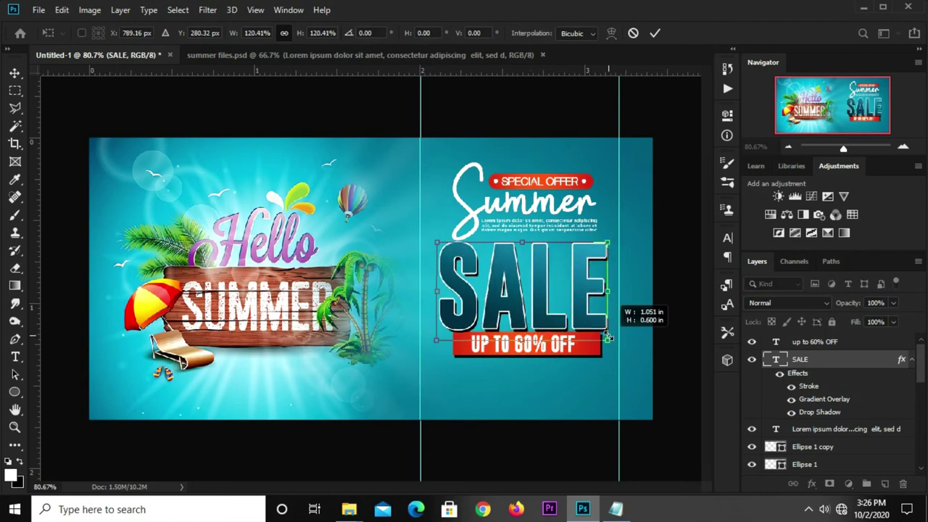
pyautogui.press('Return')
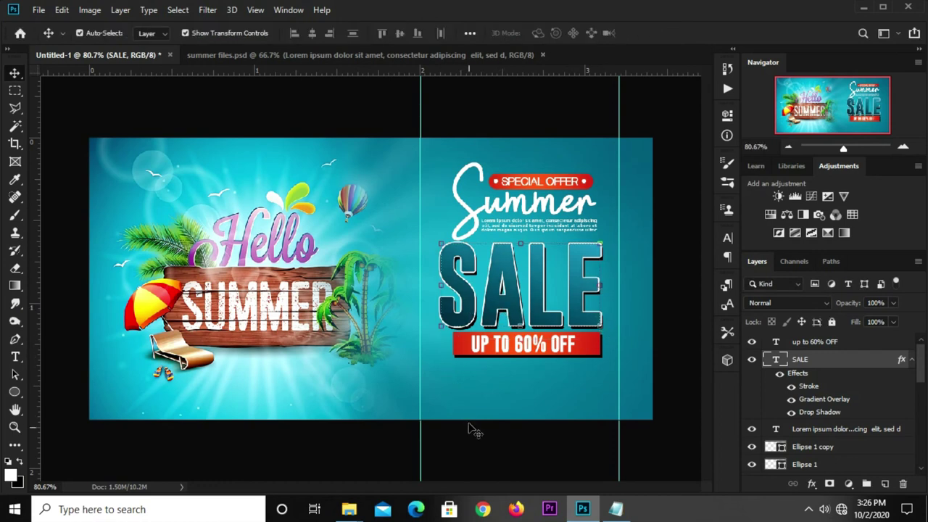
pyautogui.click(481, 447)
# Step: Duplicate the SPECIAL OFFER text to below the red bar
pyautogui.click(543, 187)
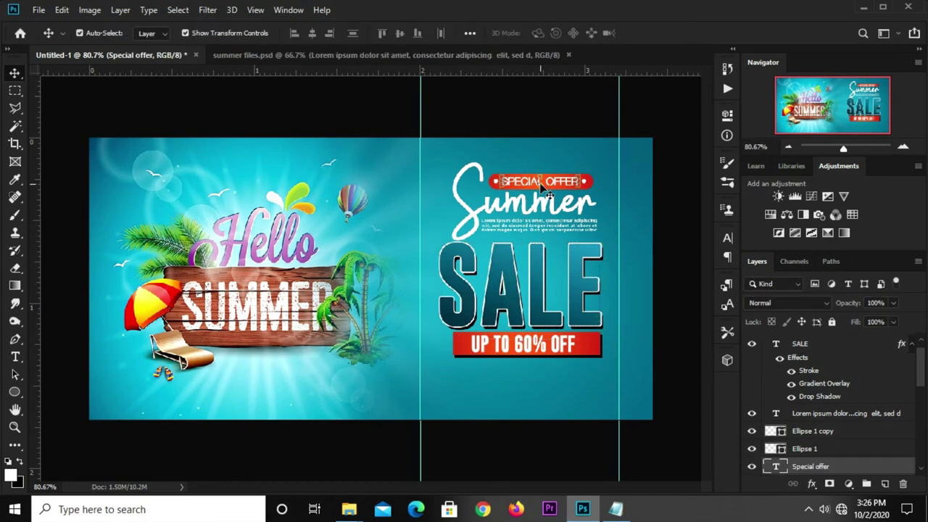
pyautogui.moveTo(553, 181); pyautogui.dragTo(533, 380)
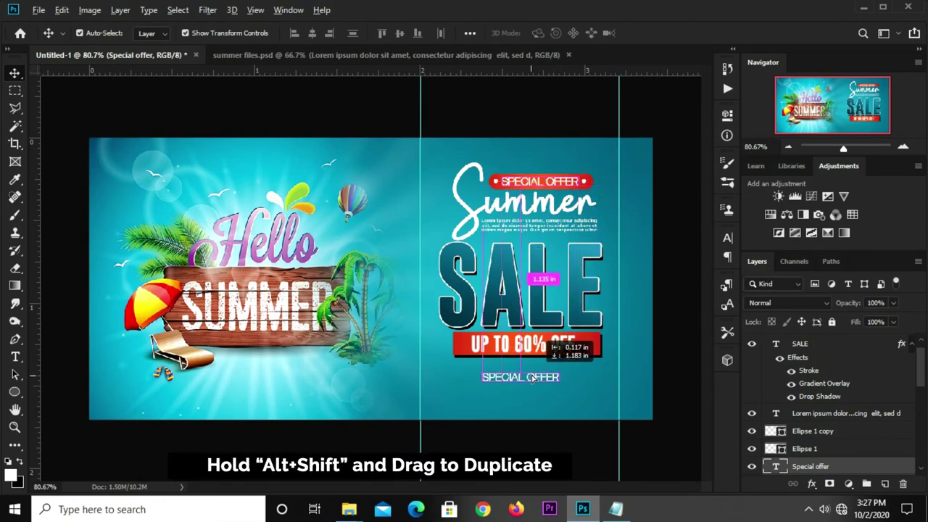
pyautogui.click(15, 357)
# Step: Replace the duplicated text's wording with 'SHOP NOW' copied from the notes
pyautogui.click(616, 510)
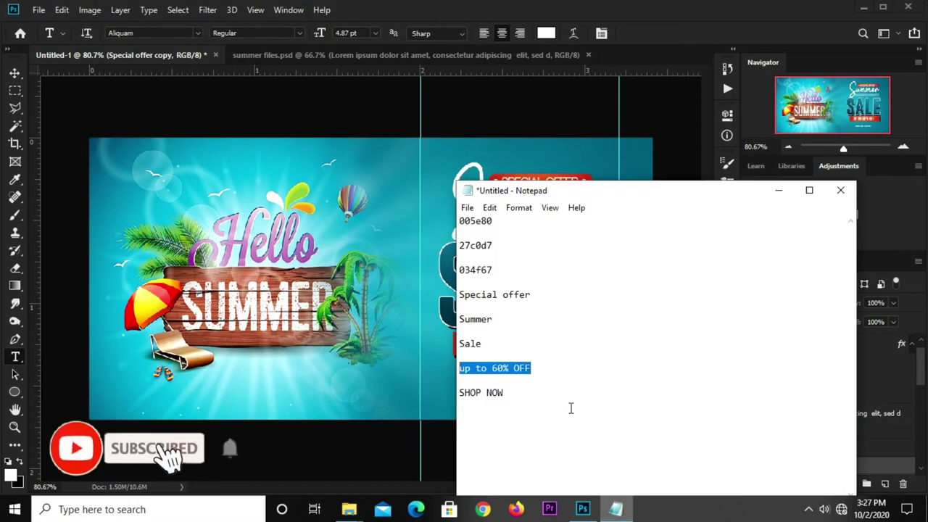
pyautogui.moveTo(506, 392); pyautogui.dragTo(459, 392)
pyautogui.rightClick(473, 393)
pyautogui.click(497, 225)
pyautogui.click(617, 166)
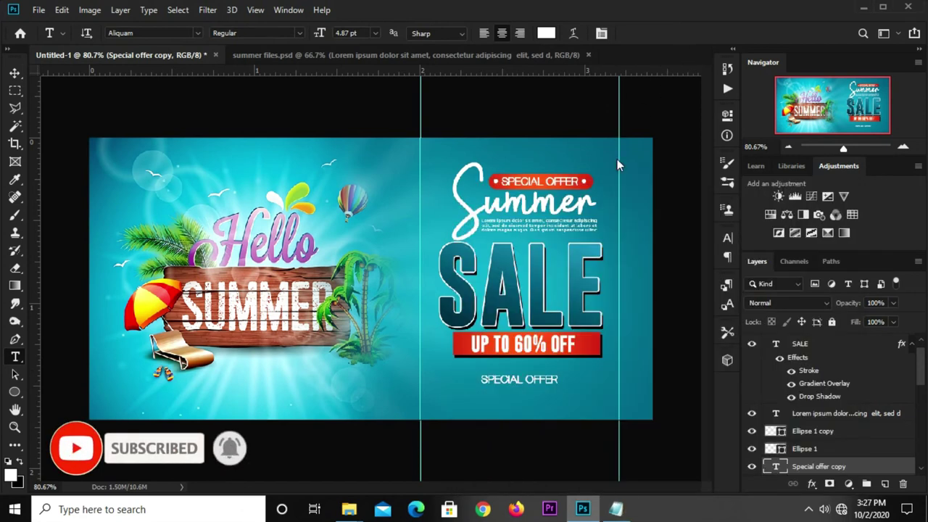
pyautogui.click(492, 378)
pyautogui.hotkey('ctrl', 'a')
pyautogui.hotkey('ctrl', 'v')
pyautogui.click(651, 32)
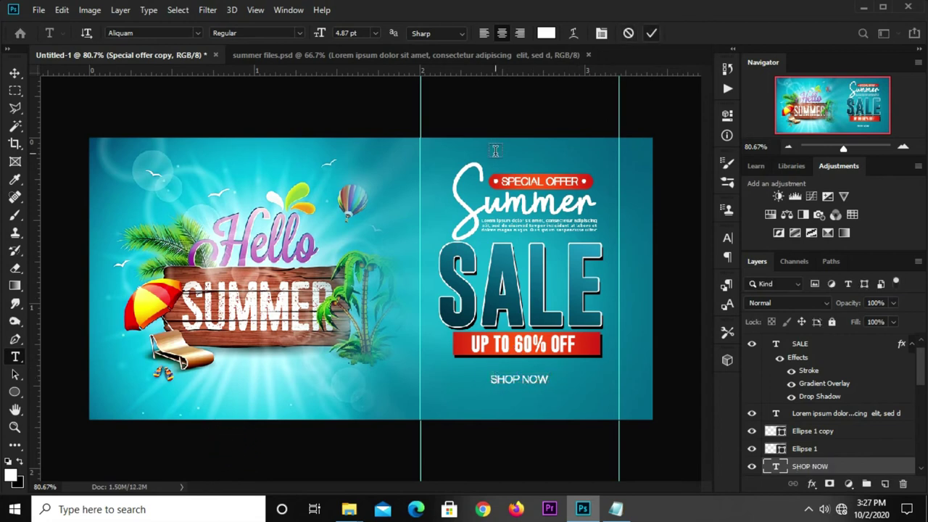
# Step: Enlarge the SHOP NOW text to about 153%
pyautogui.press('v')
pyautogui.hotkey('ctrl', 't')
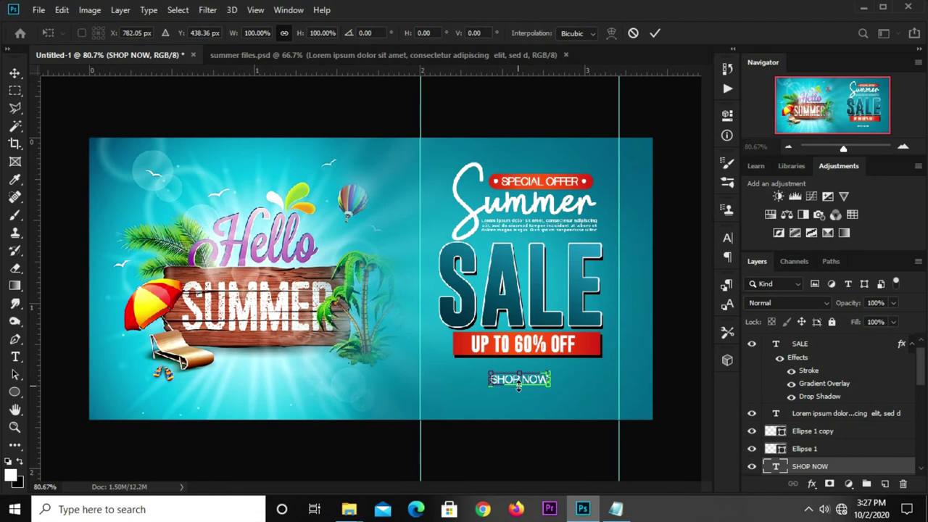
pyautogui.moveTo(520, 385); pyautogui.dragTo(521, 393)
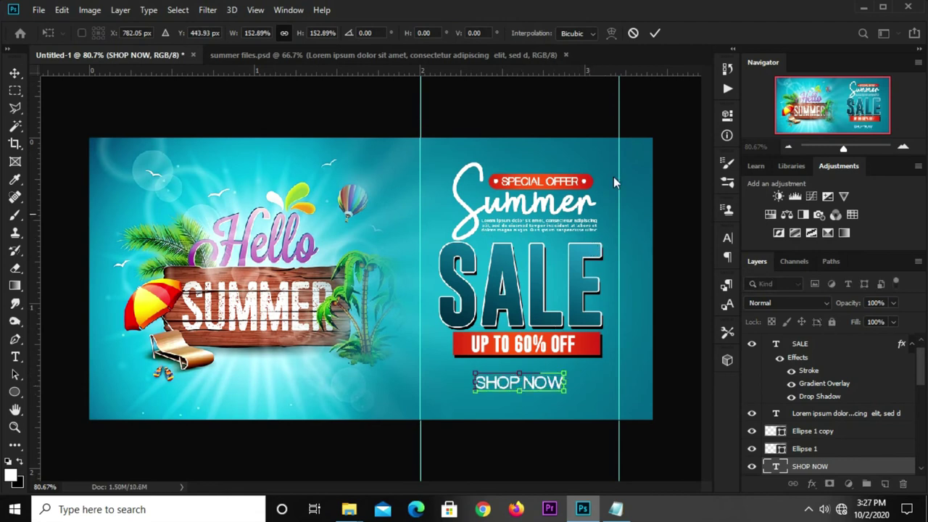
pyautogui.click(657, 33)
pyautogui.click(533, 109)
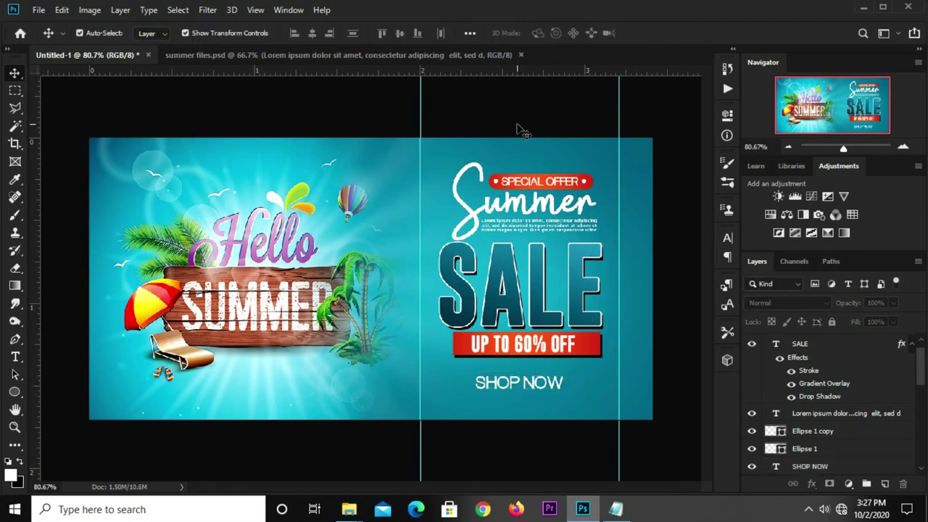
# Step: Marquee-select the rectangle around SPECIAL OFFER and the Summer script
pyautogui.click(14, 91)
pyautogui.click(92, 92)
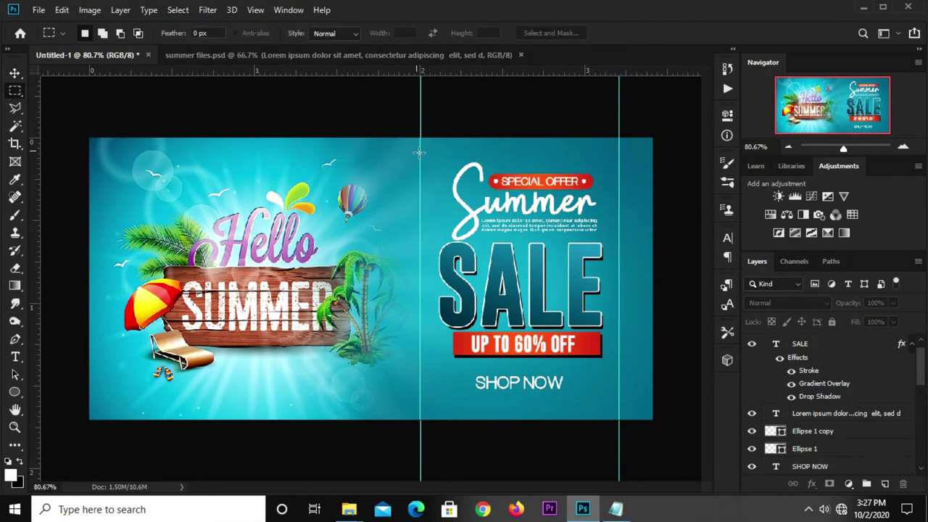
pyautogui.moveTo(419, 156); pyautogui.dragTo(616, 237)
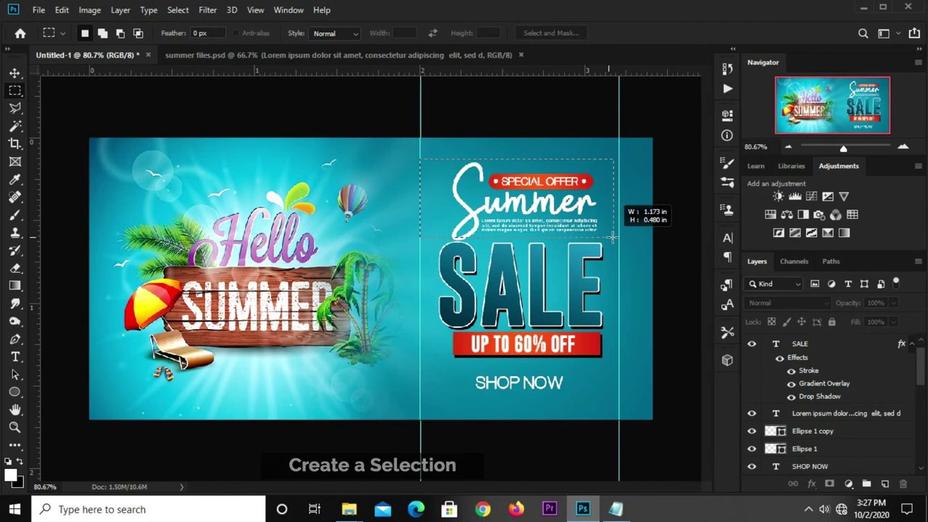
pyautogui.click(15, 73)
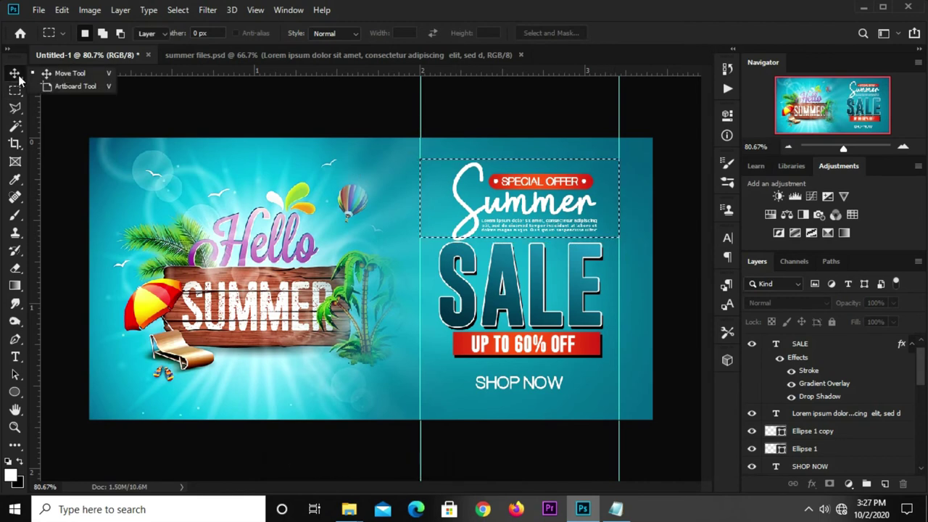
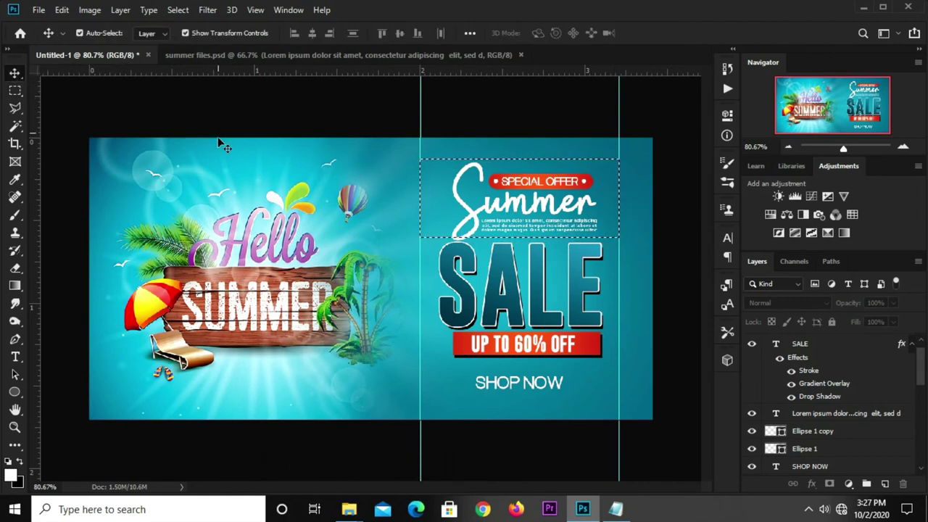
# Step: Centre the SALE text horizontally on the banner
pyautogui.click(819, 343)
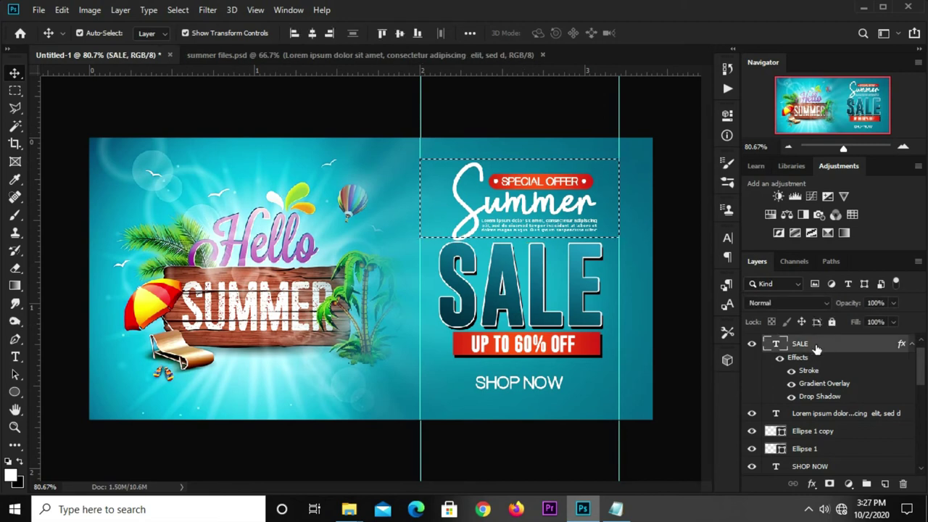
pyautogui.click(317, 39)
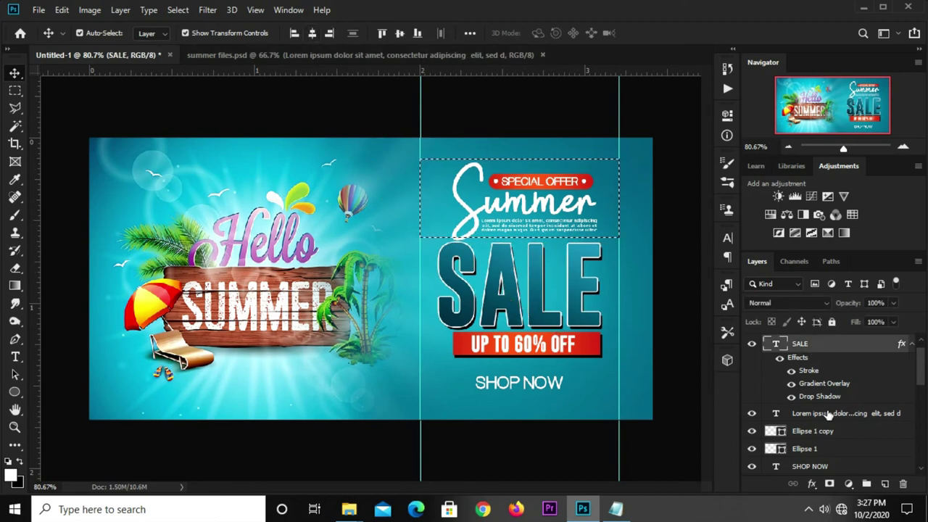
pyautogui.scroll(-1, 837, 397)
pyautogui.scroll(-2, 832, 414)
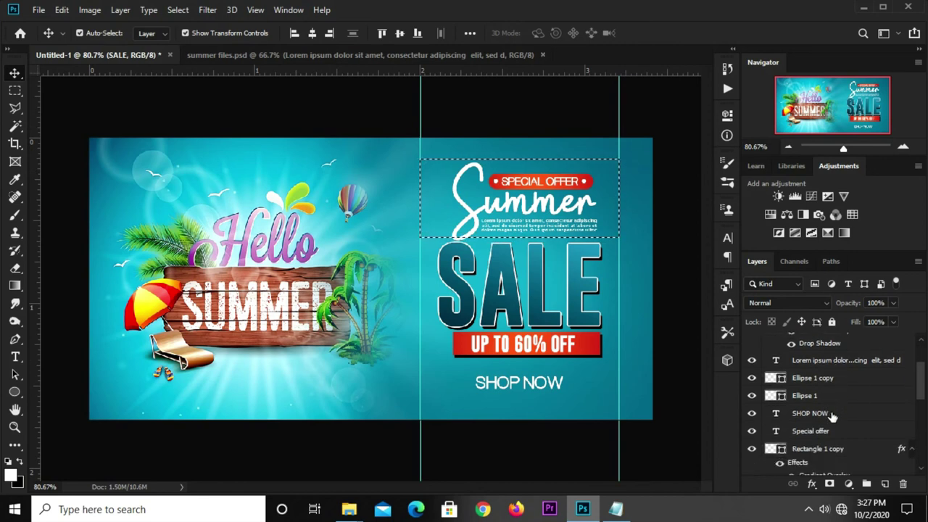
pyautogui.click(832, 414)
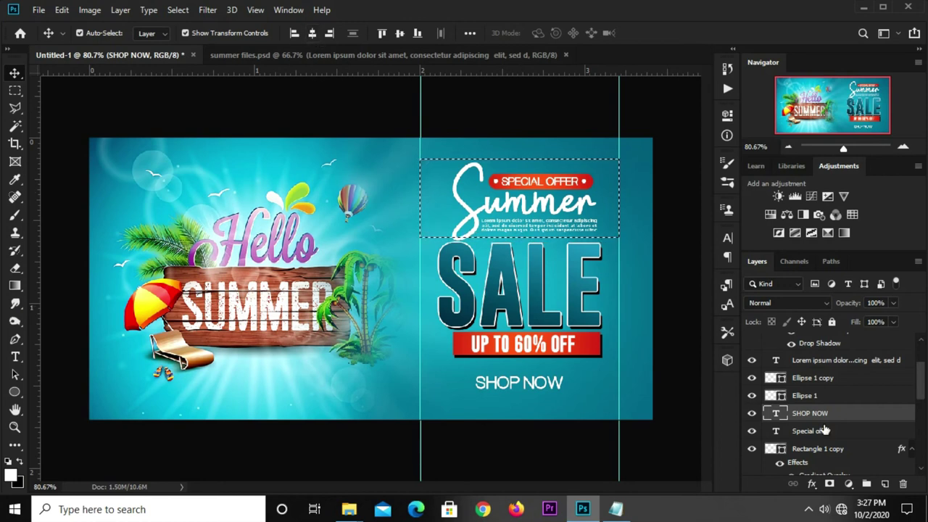
pyautogui.scroll(2, 823, 429)
pyautogui.scroll(2, 824, 430)
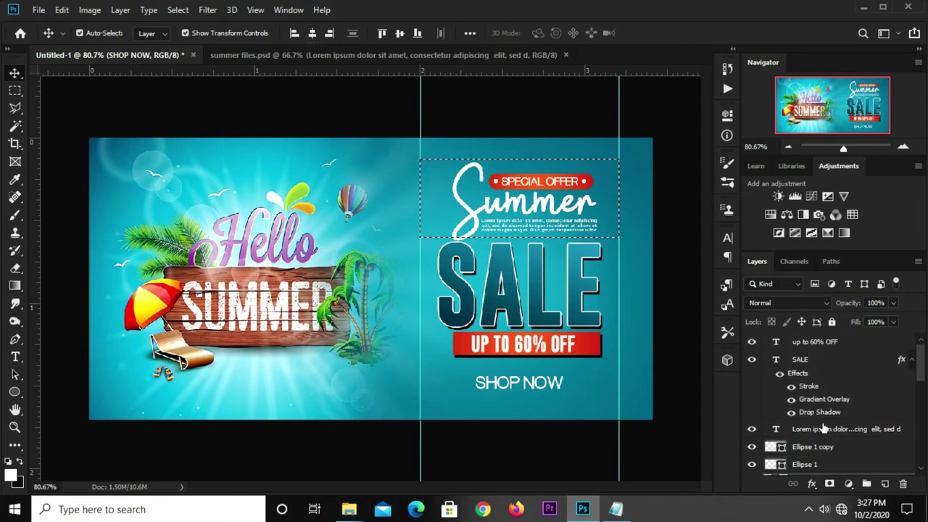
pyautogui.scroll(-5, 823, 429)
pyautogui.scroll(-1, 821, 428)
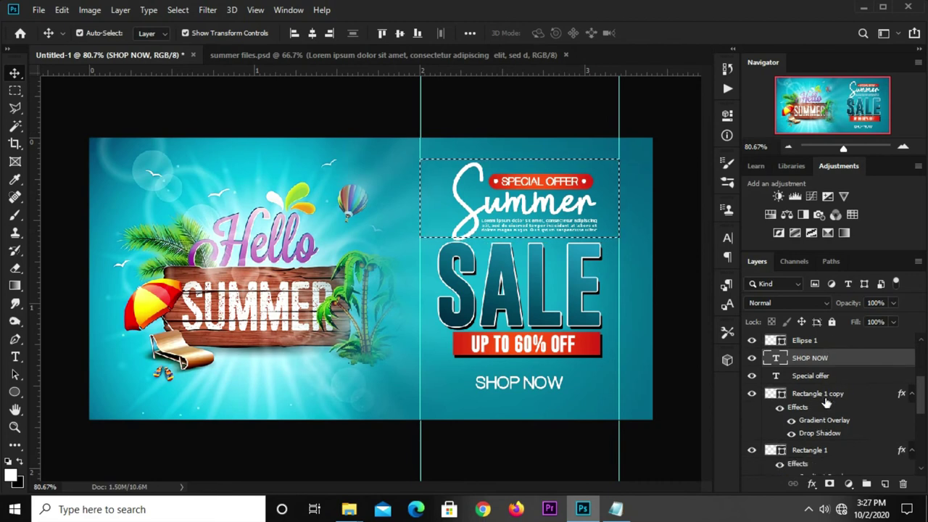
# Step: Centre the red offer bar and its UP TO 60% OFF text horizontally
pyautogui.click(826, 401)
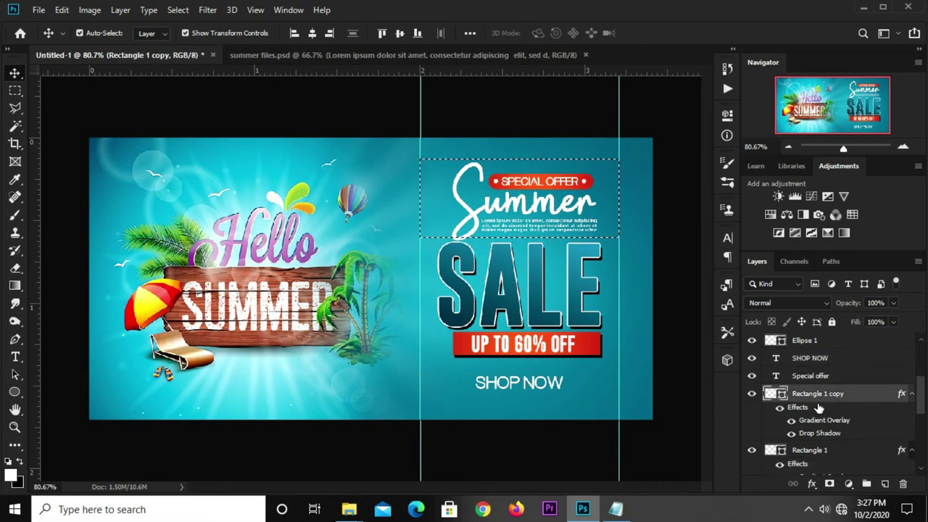
pyautogui.scroll(2, 818, 408)
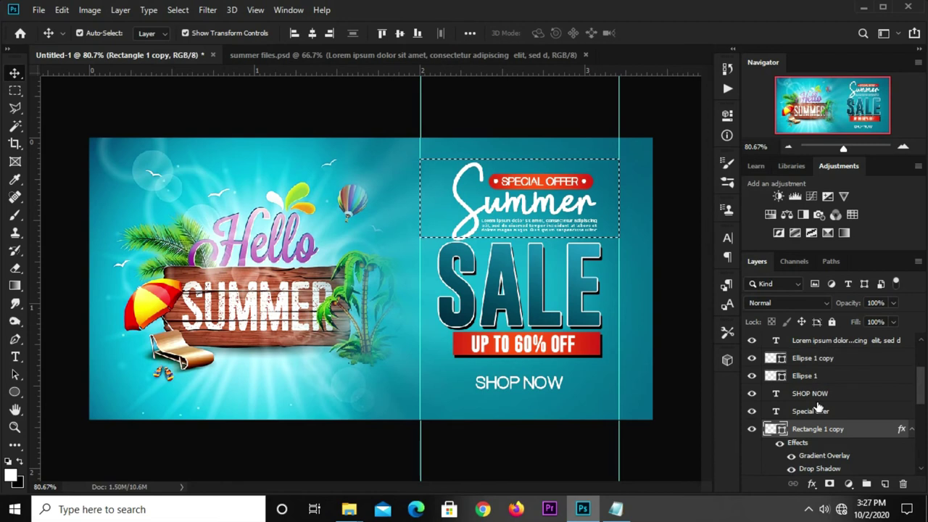
pyautogui.click(312, 33)
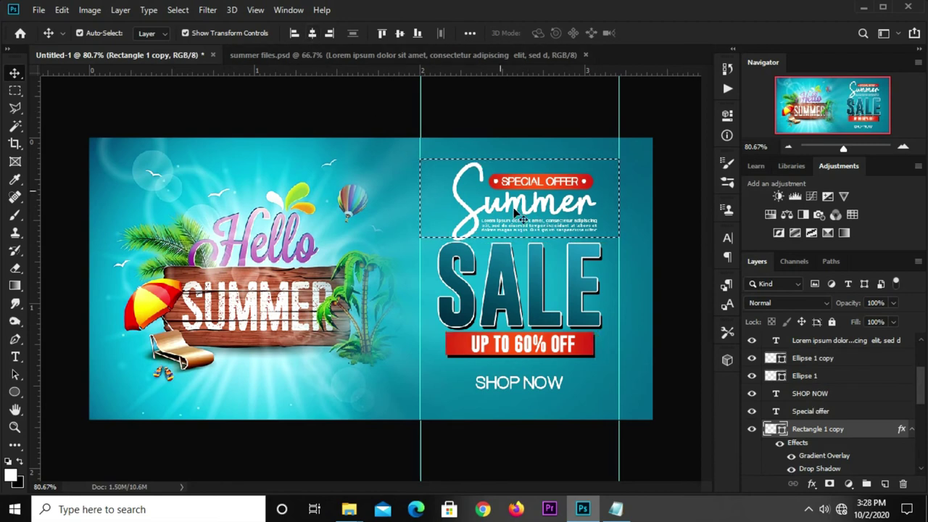
pyautogui.scroll(2, 845, 449)
pyautogui.scroll(1, 822, 440)
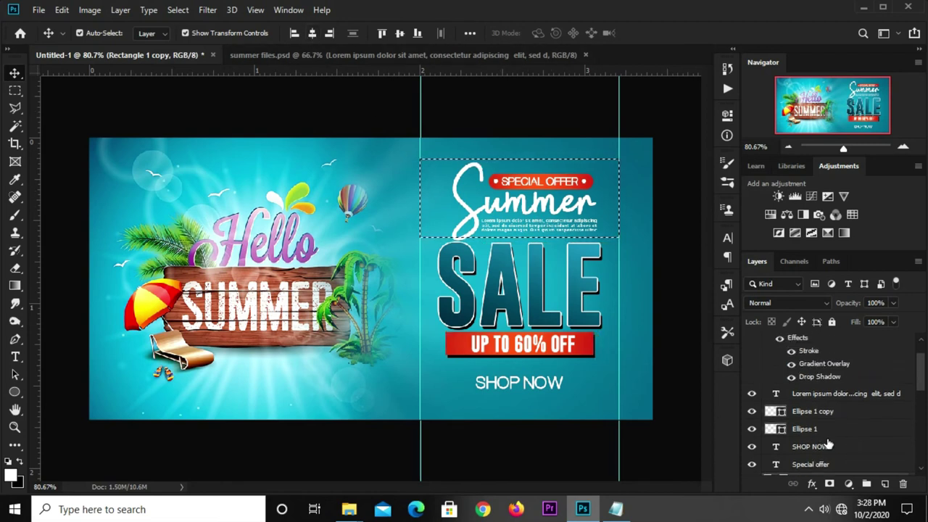
pyautogui.scroll(-1, 828, 443)
pyautogui.scroll(3, 828, 445)
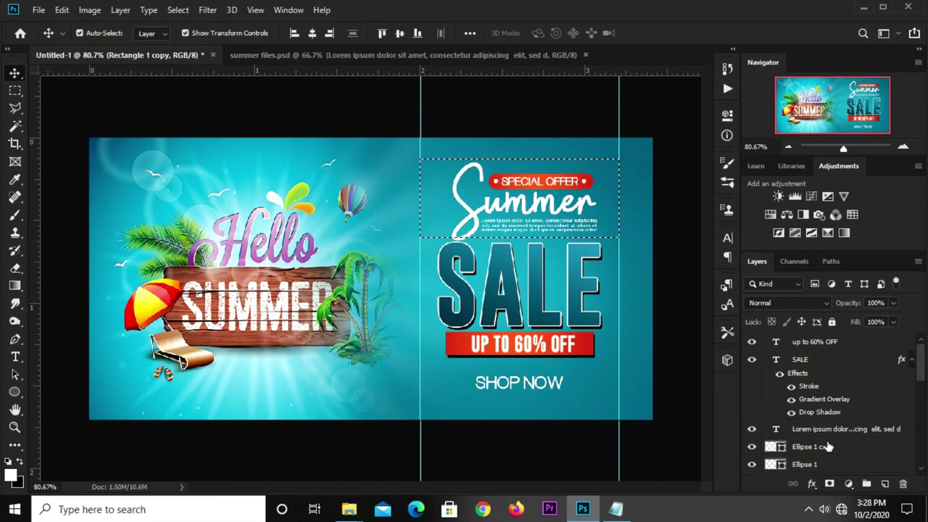
pyautogui.click(820, 342)
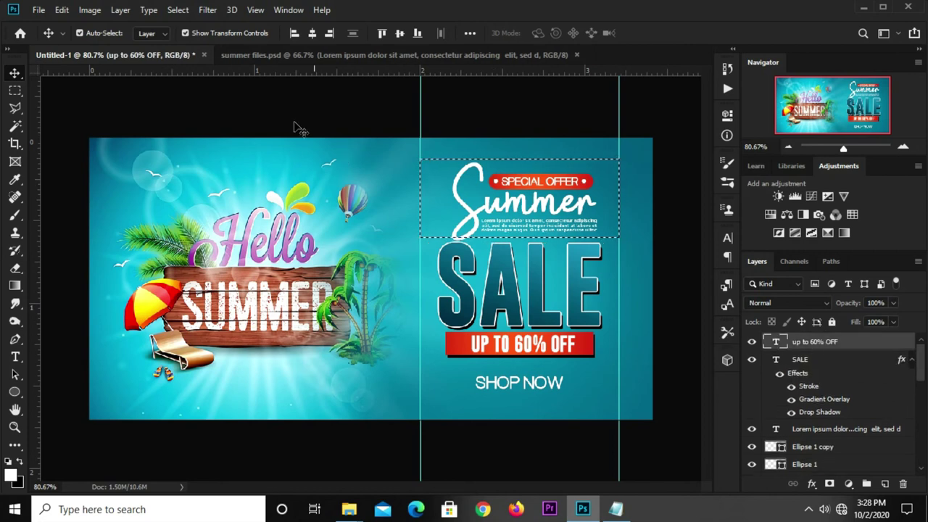
pyautogui.click(310, 35)
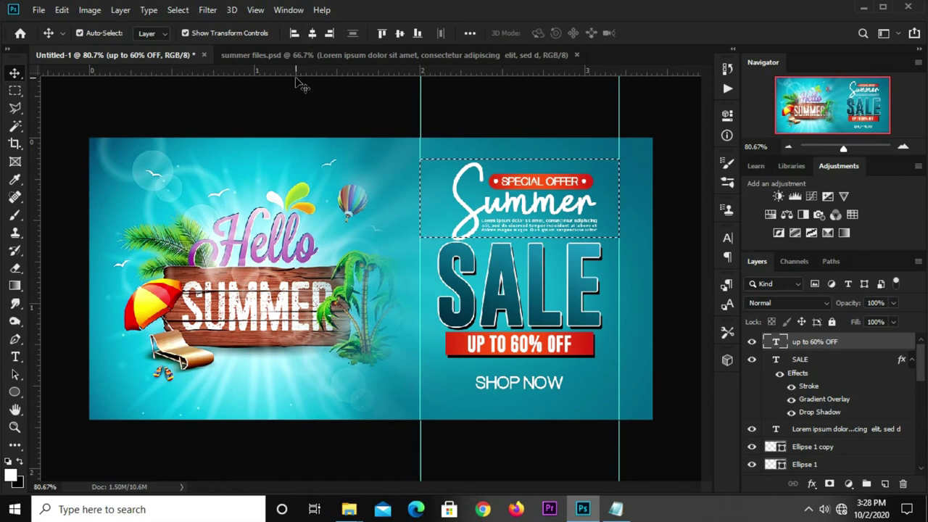
pyautogui.click(451, 270)
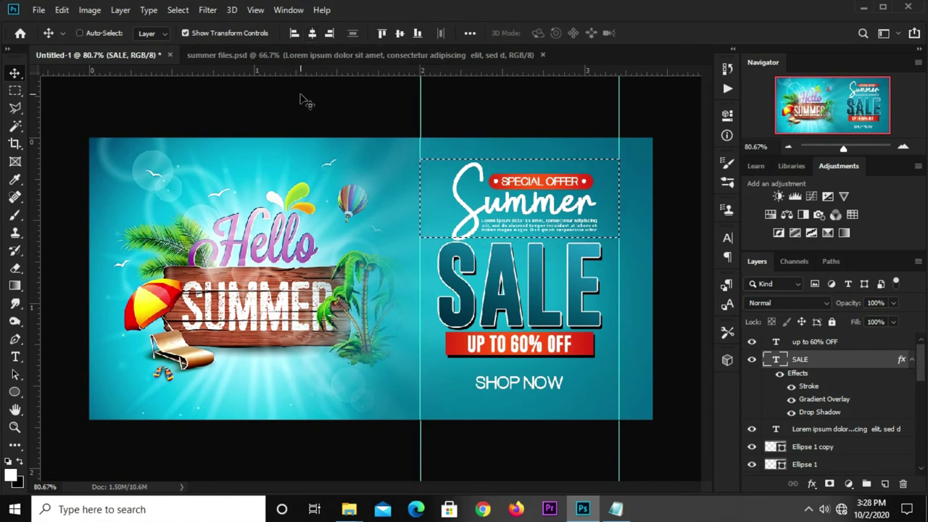
# Step: Select the Lorem ipsum text and both Ellipse layers together
pyautogui.hotkey('ctrl', 'd')
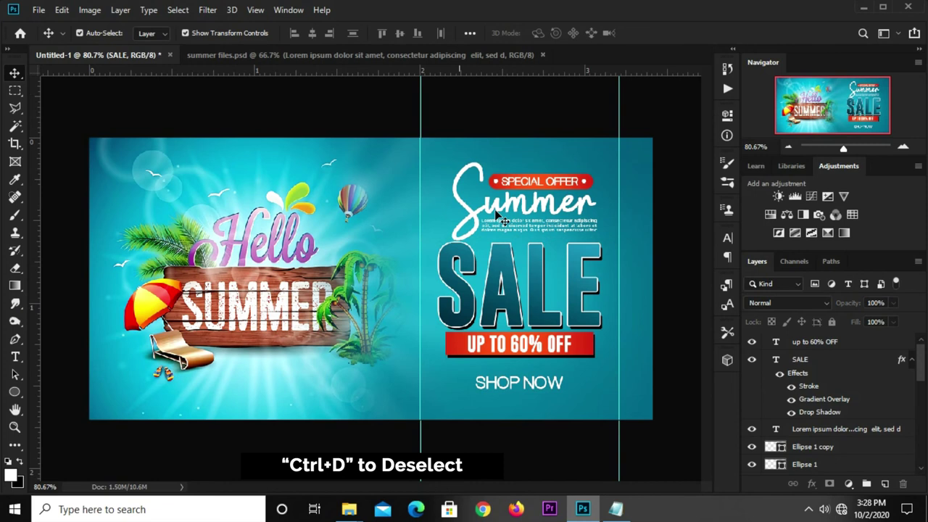
pyautogui.click(516, 233)
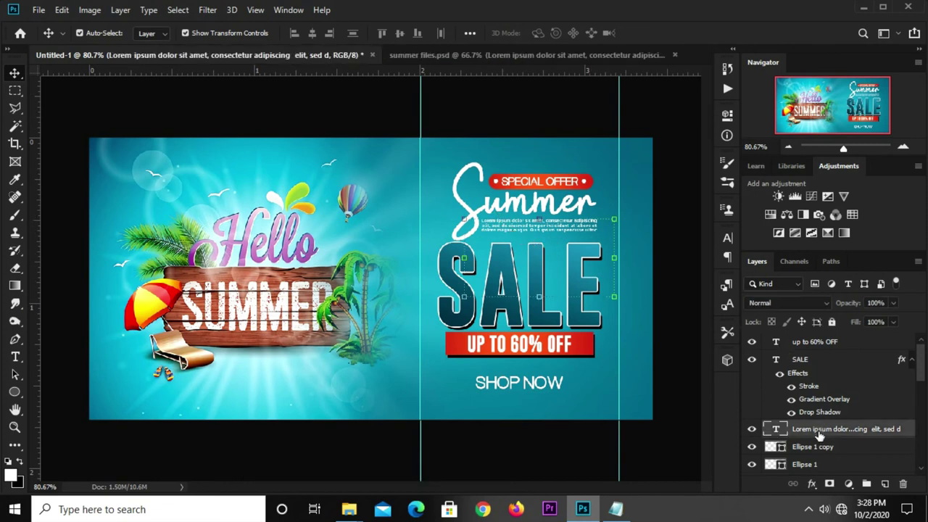
pyautogui.scroll(-2, 819, 433)
pyautogui.click(818, 429)
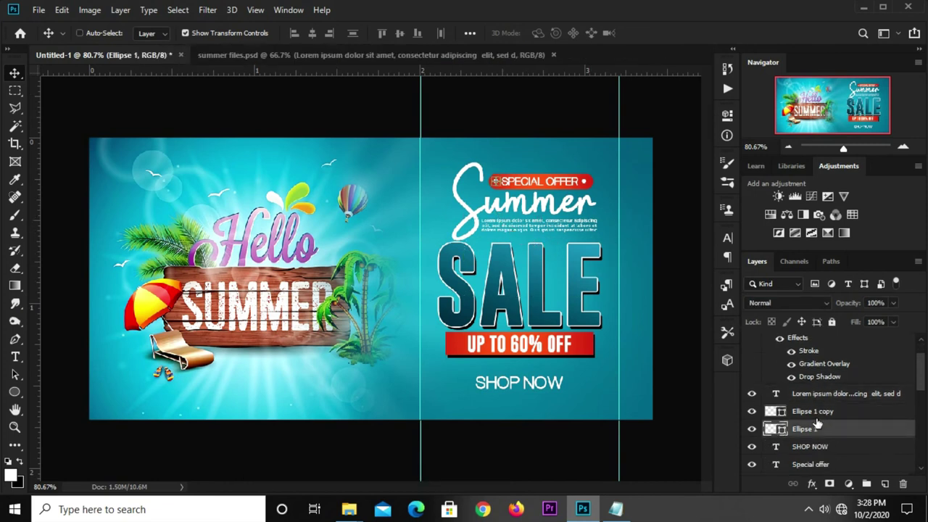
pyautogui.keyDown('shift'); pyautogui.click(813, 411); pyautogui.keyUp('shift')
pyautogui.keyDown('shift'); pyautogui.click(834, 394); pyautogui.keyUp('shift')
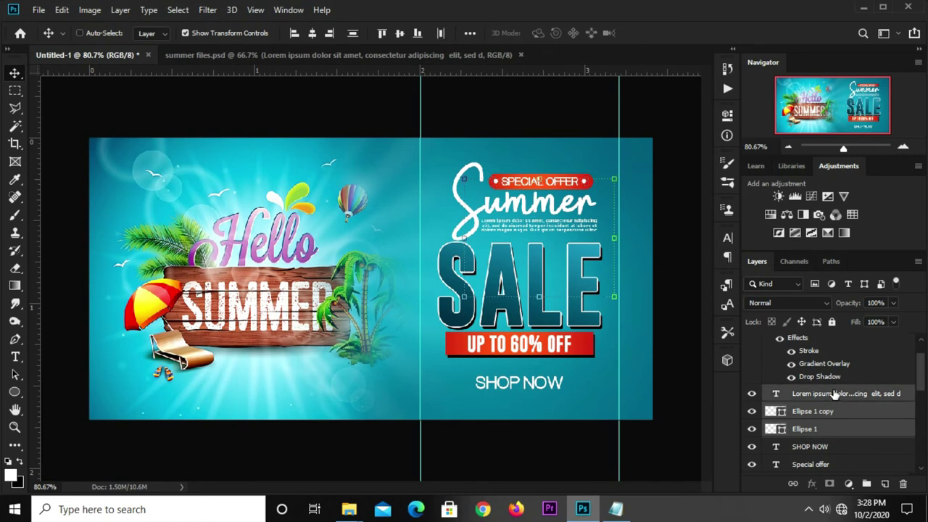
pyautogui.scroll(2, 834, 393)
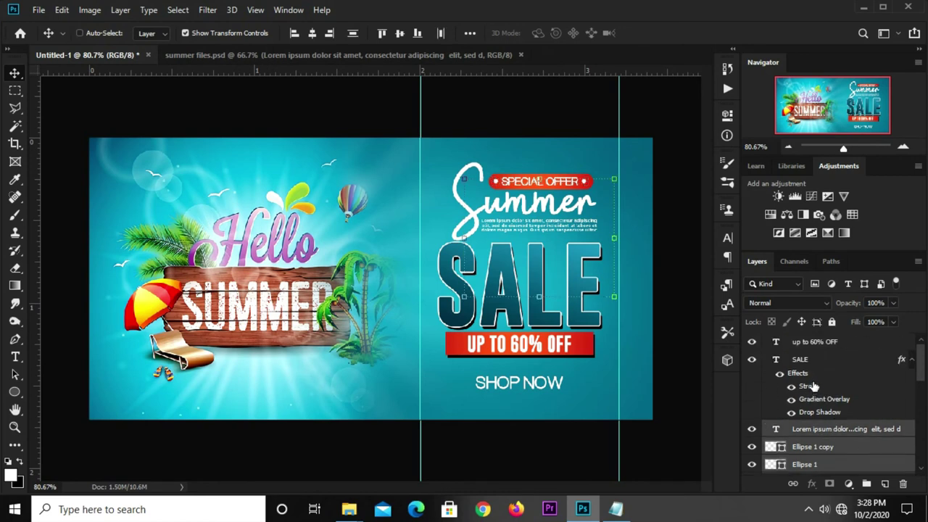
pyautogui.scroll(-1, 825, 397)
pyautogui.scroll(-1, 825, 399)
pyautogui.scroll(-1, 825, 400)
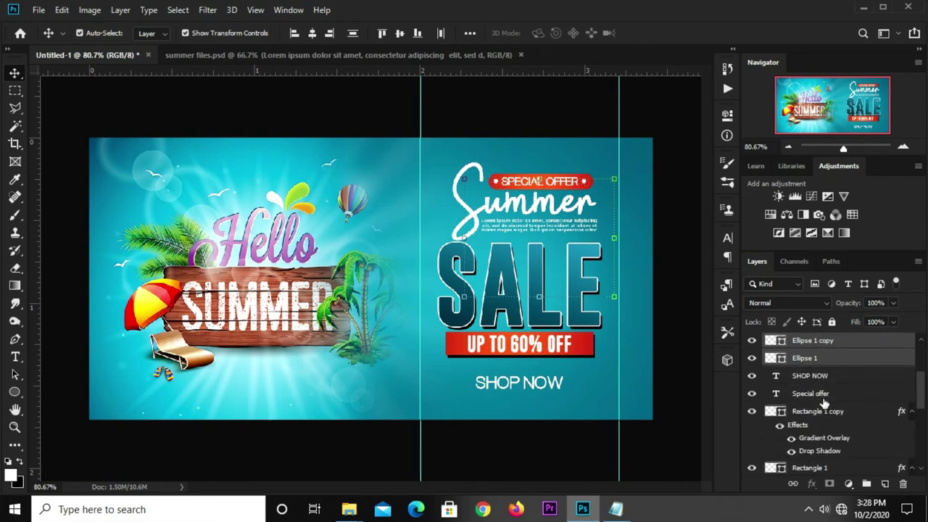
pyautogui.press('ctrl')
# Step: Add the Special offer and Summer text layers to the layer selection
pyautogui.click(827, 400)
pyautogui.scroll(-2, 824, 410)
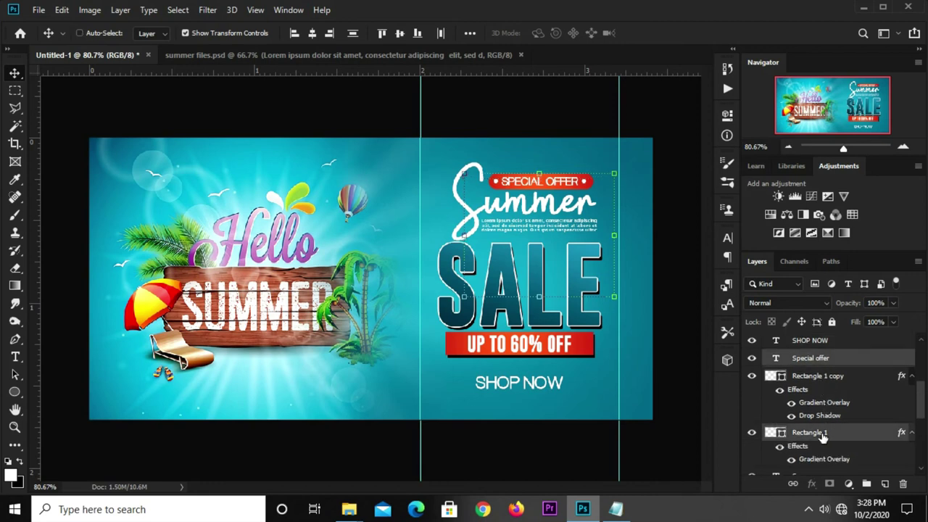
pyautogui.scroll(-1, 823, 437)
pyautogui.scroll(-2, 821, 439)
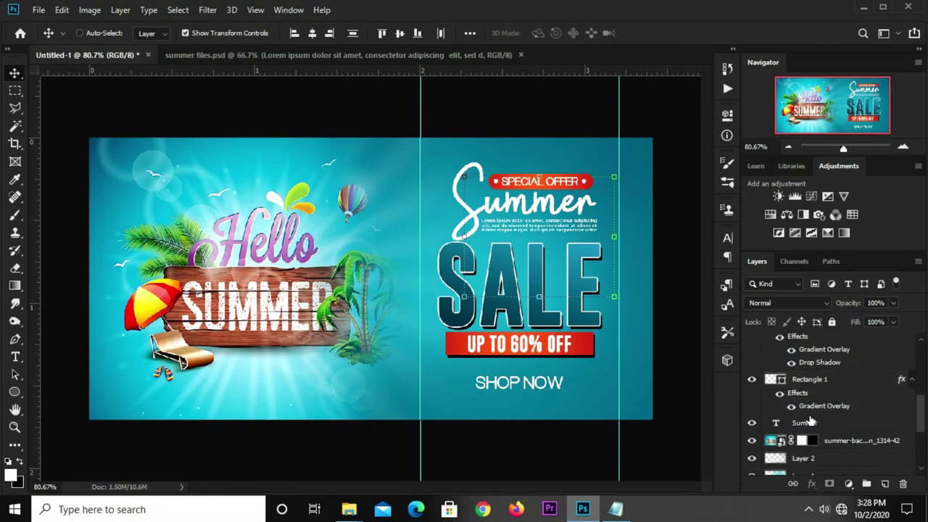
pyautogui.keyDown('ctrl'); pyautogui.click(805, 423); pyautogui.keyUp('ctrl')
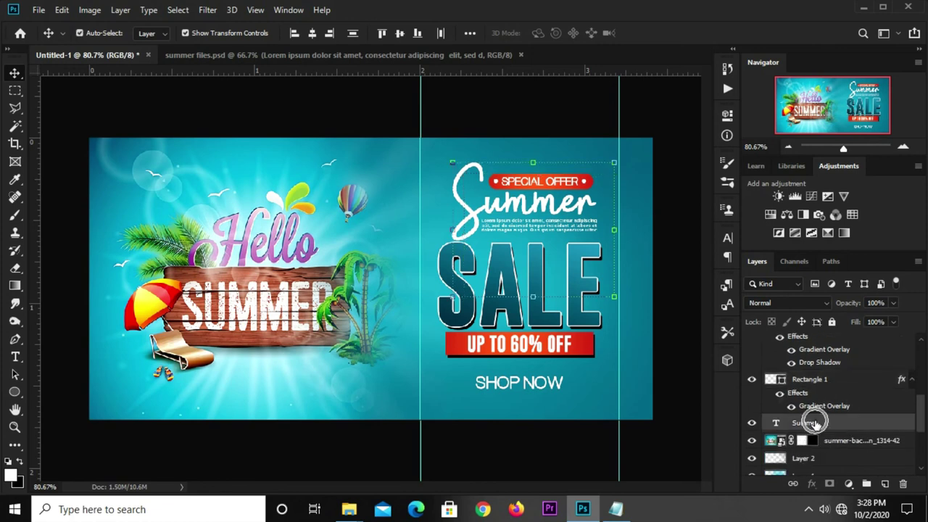
pyautogui.scroll(5, 815, 426)
pyautogui.scroll(4, 817, 428)
pyautogui.scroll(3, 817, 427)
pyautogui.scroll(-3, 817, 428)
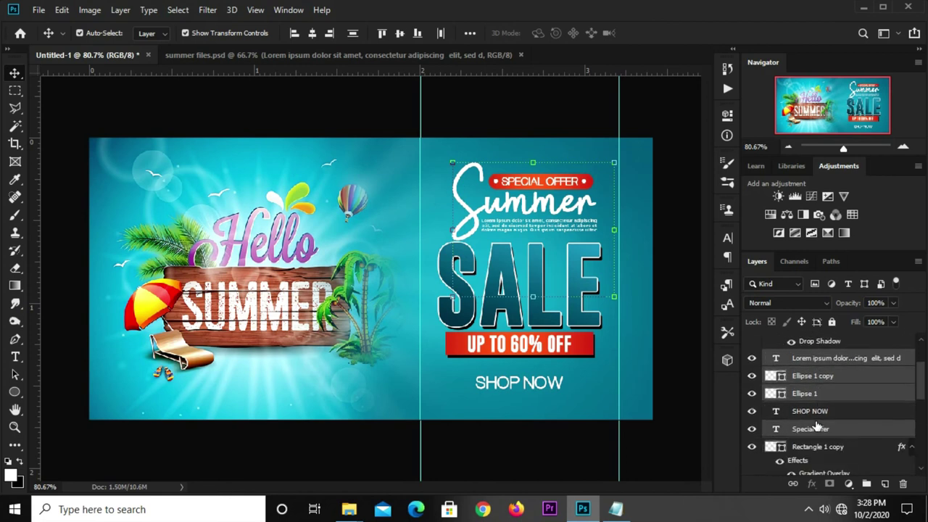
pyautogui.scroll(-2, 817, 428)
pyautogui.scroll(1, 822, 366)
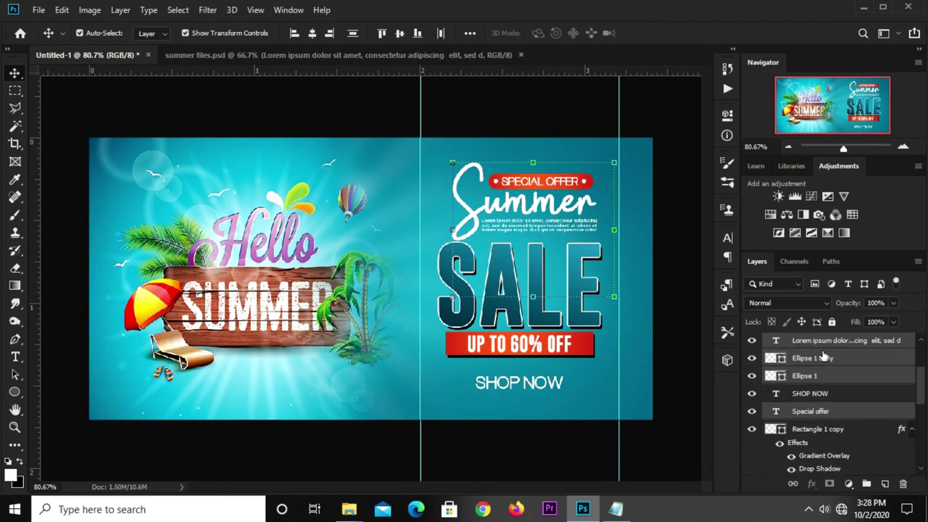
pyautogui.scroll(-3, 819, 410)
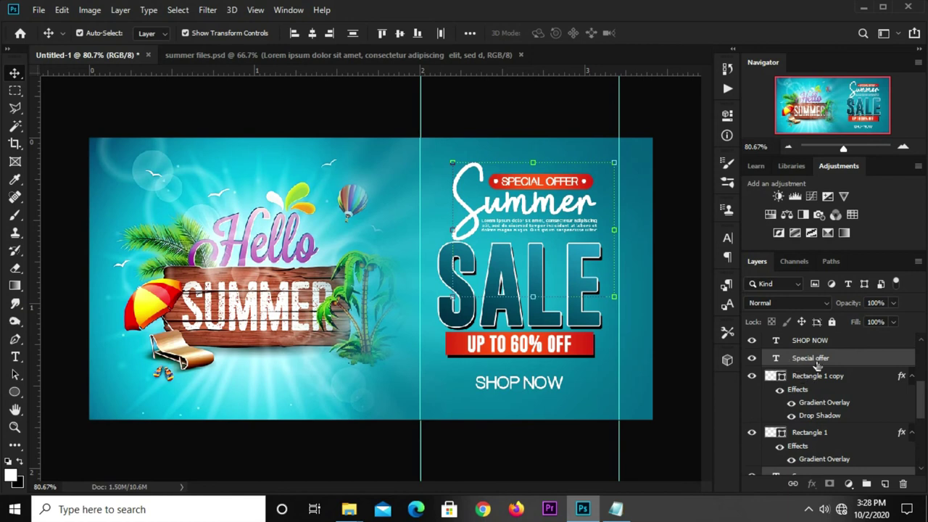
pyautogui.scroll(-1, 817, 366)
pyautogui.scroll(-1, 816, 406)
pyautogui.keyDown('ctrl'); pyautogui.click(816, 440); pyautogui.keyUp('ctrl')
# Step: Group the selected heading layers into Group 1 and toggle its visibility to check it
pyautogui.hotkey('ctrl', 'g')
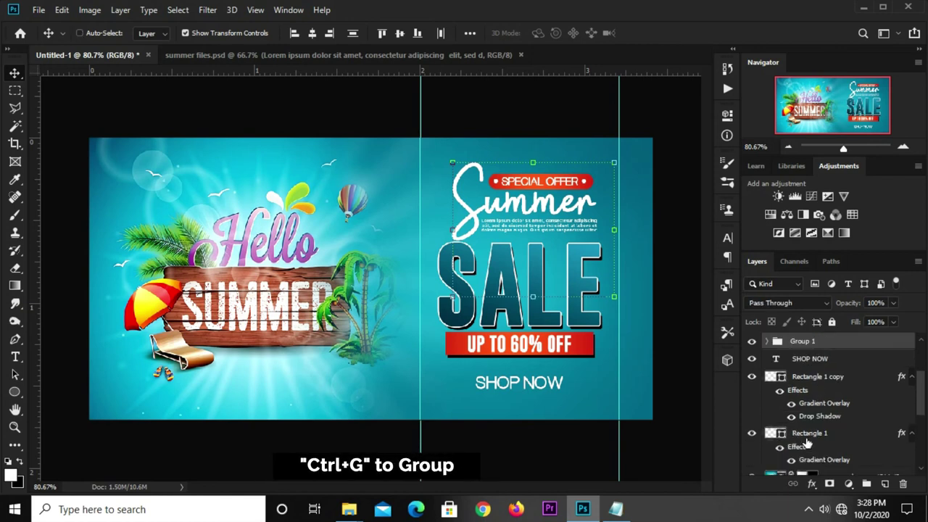
pyautogui.click(753, 342)
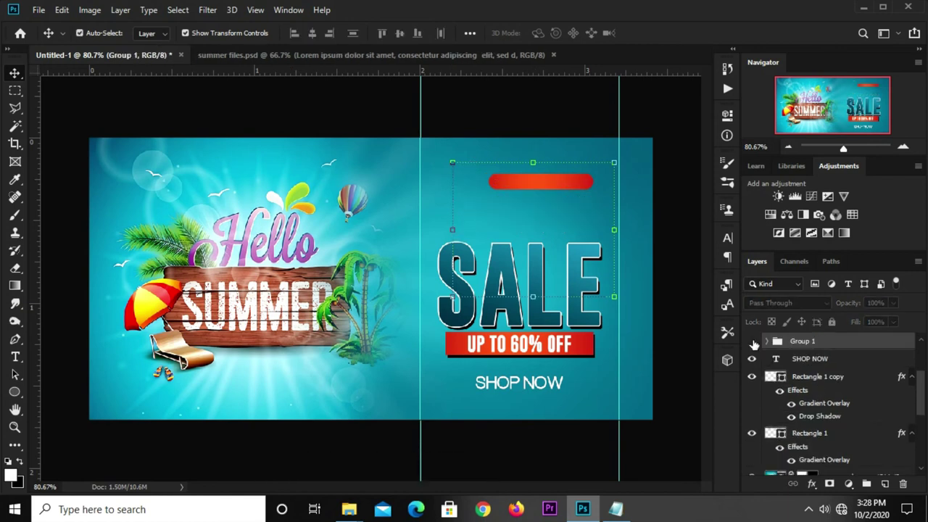
pyautogui.click(752, 342)
pyautogui.scroll(1, 819, 372)
pyautogui.scroll(3, 819, 377)
pyautogui.scroll(-3, 819, 375)
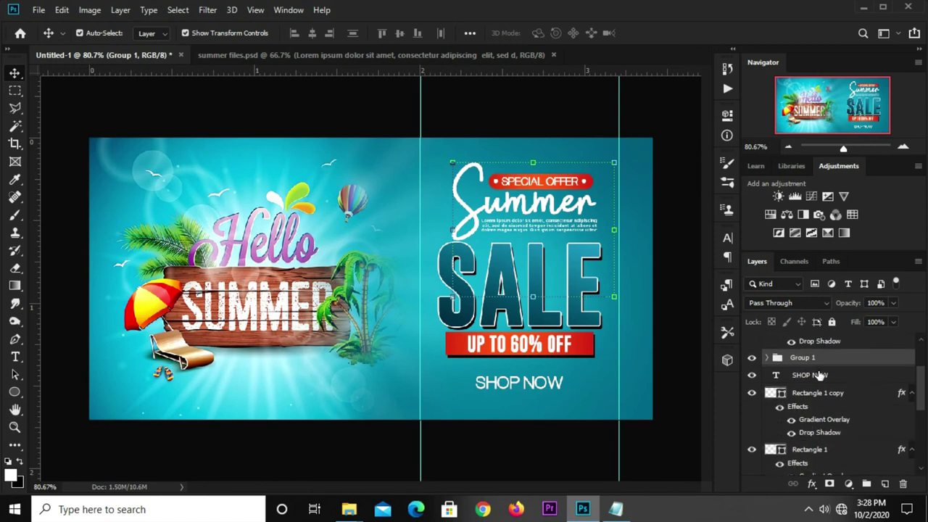
# Step: Group the Special Offer badge rectangle with Group 1 into Group 2
pyautogui.click(817, 449)
pyautogui.scroll(1, 815, 428)
pyautogui.scroll(1, 812, 406)
pyautogui.click(805, 385)
pyautogui.scroll(-1, 795, 380)
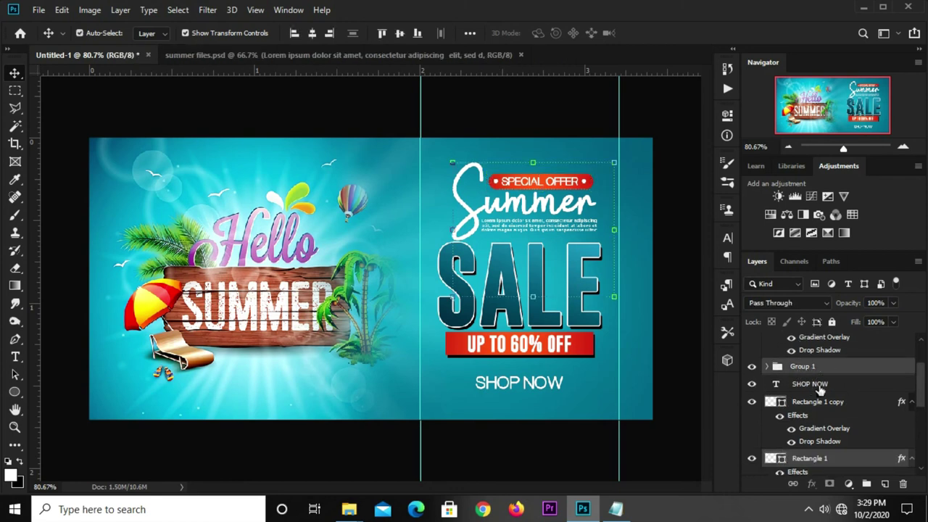
pyautogui.hotkey('ctrl', 'g')
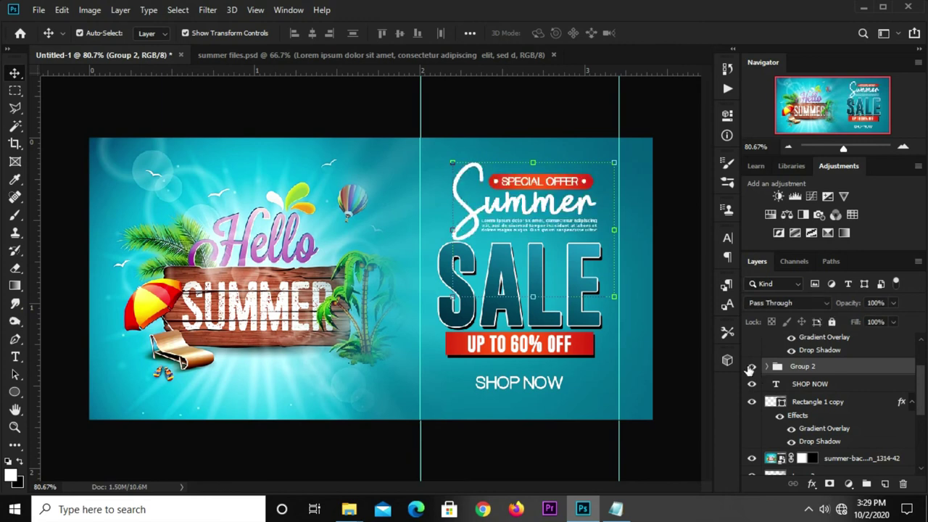
# Step: Scale the Special Offer/Summer group to about 121.59% and nudge it down slightly
pyautogui.hotkey('ctrl', 't')
pyautogui.moveTo(452, 160); pyautogui.dragTo(425, 140)
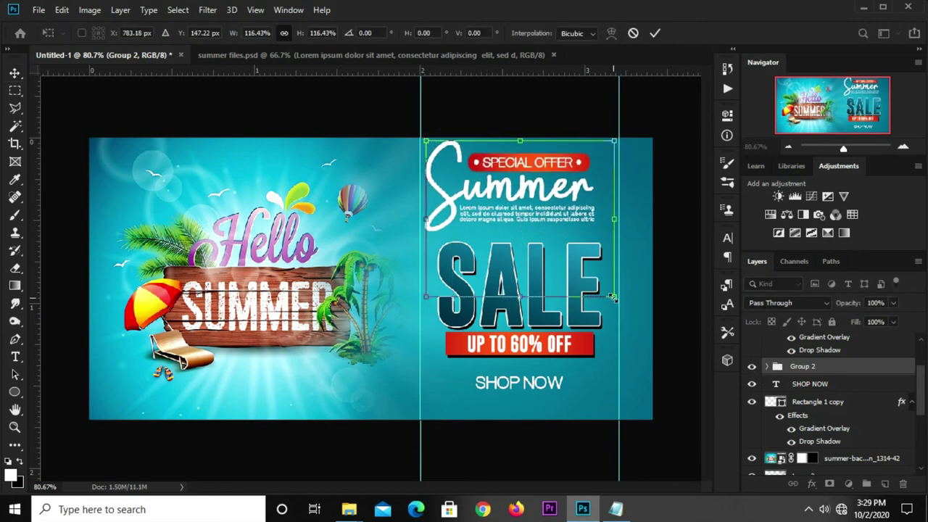
pyautogui.moveTo(613, 297); pyautogui.dragTo(622, 304)
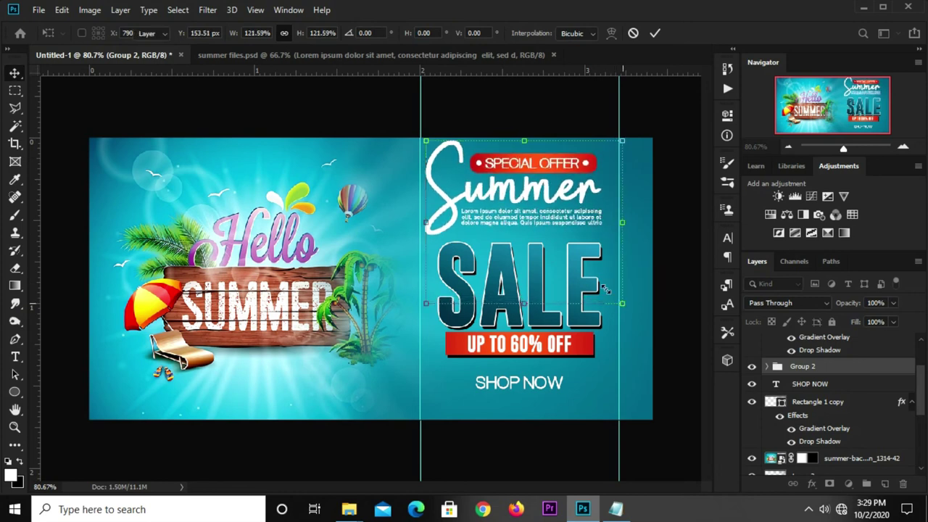
pyautogui.press('Return')
pyautogui.press('Down')
pyautogui.press('Down')
pyautogui.press('Down')
pyautogui.press('Down')
pyautogui.press('Down')
pyautogui.press('Down')
pyautogui.press('Down')
pyautogui.press('Down')
pyautogui.press('Down')
pyautogui.press('Down')
pyautogui.press('Down')
pyautogui.press('Down')
pyautogui.press('Down')
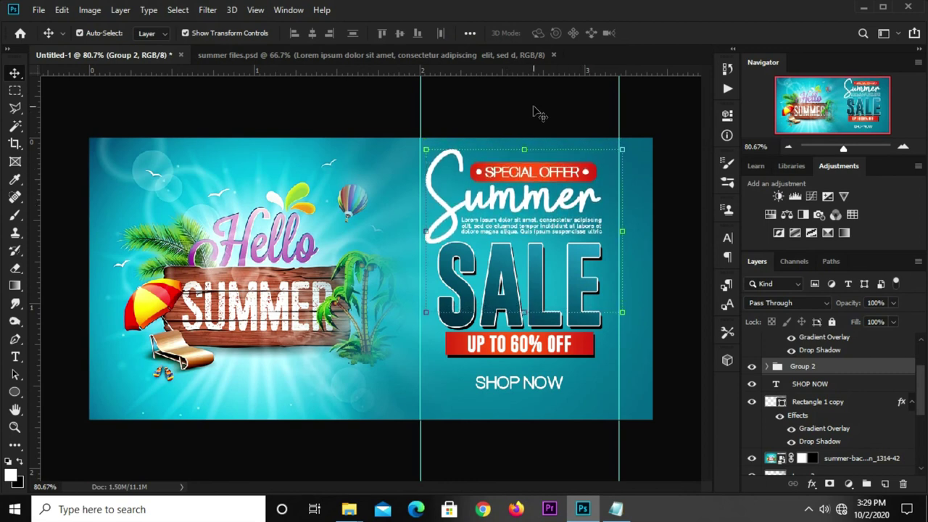
# Step: Group the red UP TO 60% OFF bar and its text into Group 3
pyautogui.click(536, 115)
pyautogui.click(589, 353)
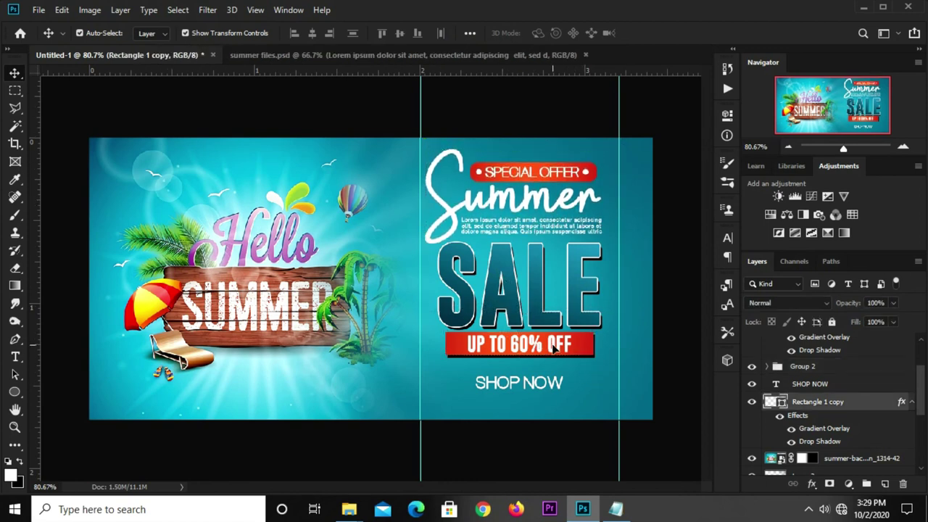
pyautogui.click(553, 349)
pyautogui.scroll(-3, 817, 397)
pyautogui.scroll(-3, 826, 400)
pyautogui.scroll(5, 841, 405)
pyautogui.scroll(4, 855, 408)
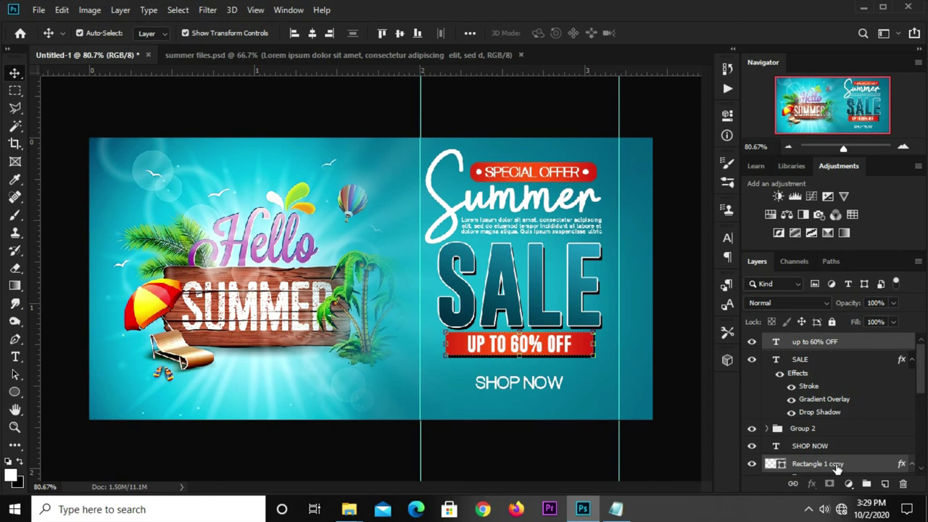
pyautogui.hotkey('ctrl', 'g')
pyautogui.click(752, 341)
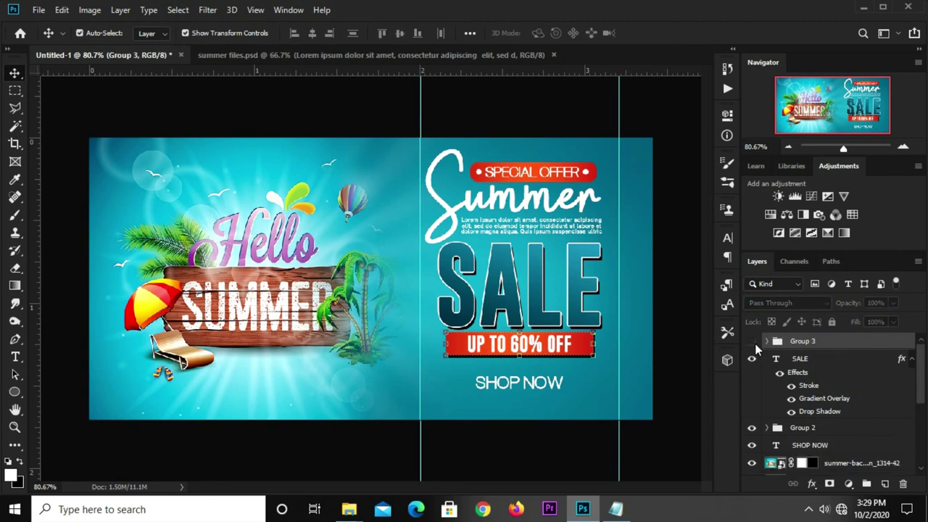
pyautogui.click(753, 342)
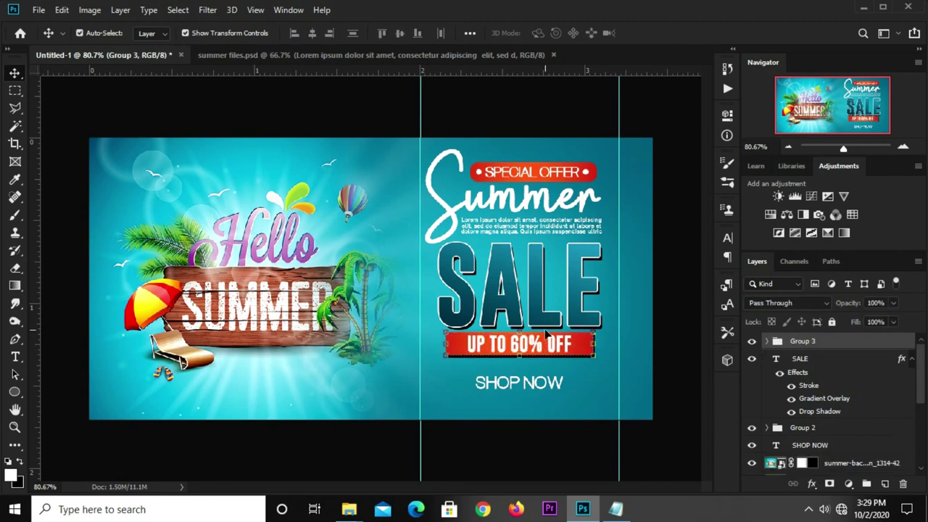
# Step: Move Group 3 slightly down and nudge the SALE text down a few pixels
pyautogui.hotkey('ctrl', 't')
pyautogui.moveTo(548, 345); pyautogui.dragTo(549, 354)
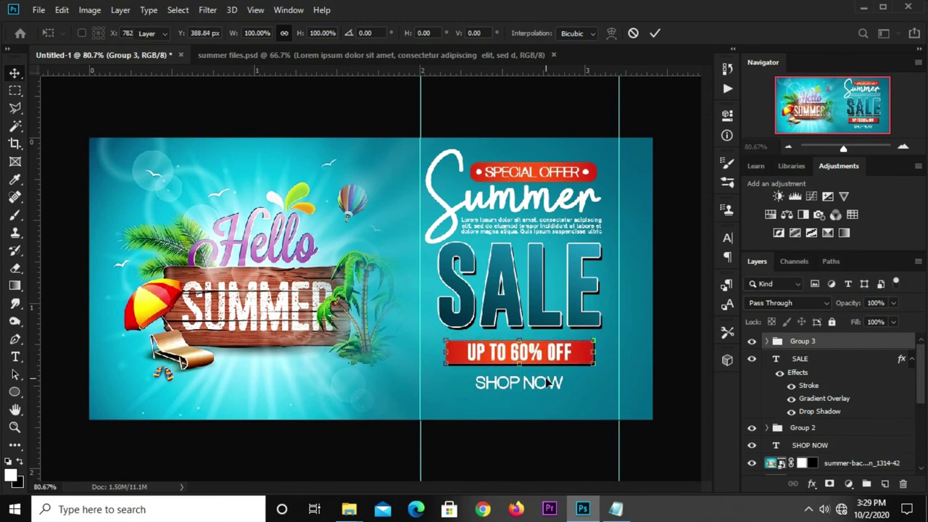
pyautogui.press('Return')
pyautogui.click(549, 383)
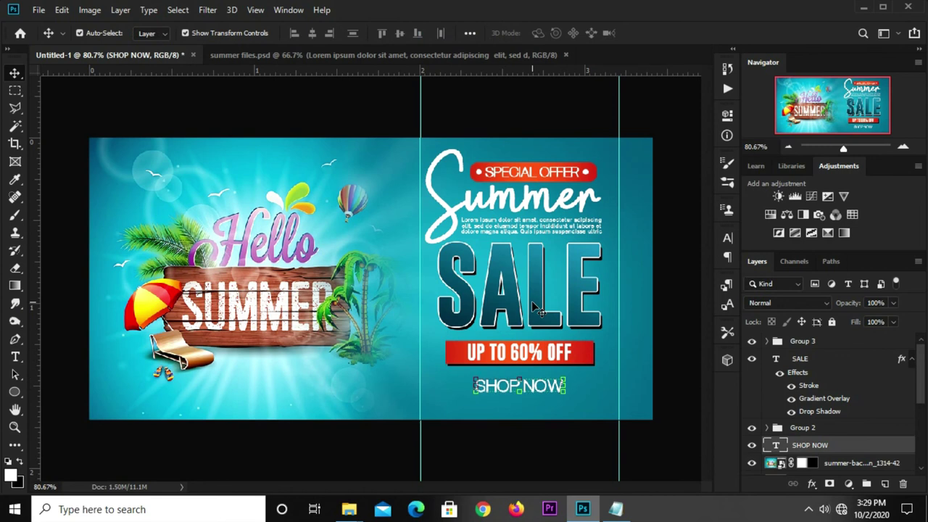
pyautogui.click(538, 309)
pyautogui.press('Down')
pyautogui.press('Down')
pyautogui.press('Down')
pyautogui.press('Down')
pyautogui.press('Down')
pyautogui.press('Down')
pyautogui.press('Down')
pyautogui.press('Down')
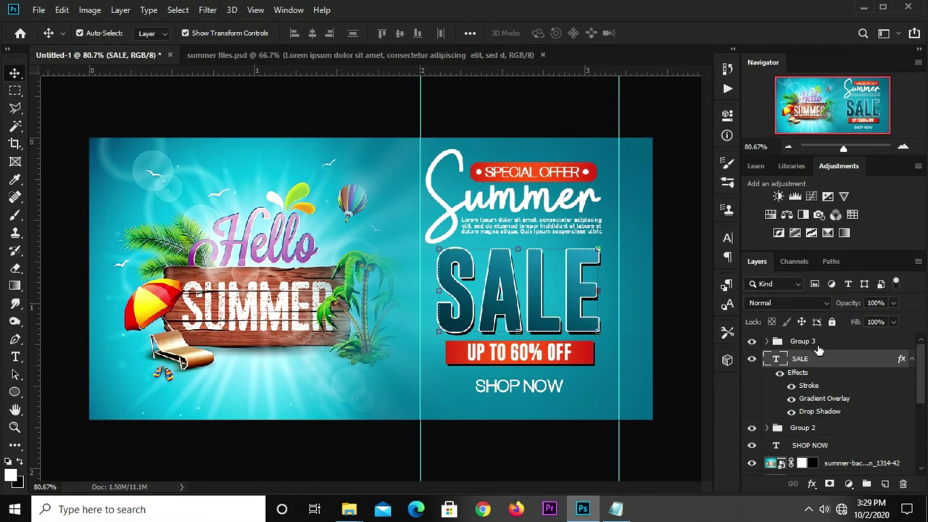
pyautogui.click(816, 343)
pyautogui.press('Down')
pyautogui.press('Down')
pyautogui.press('Down')
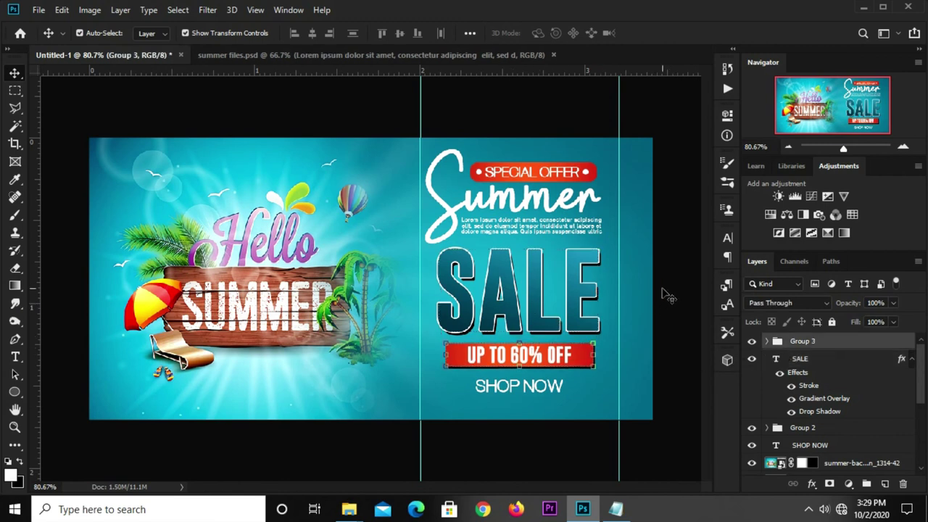
pyautogui.click(534, 295)
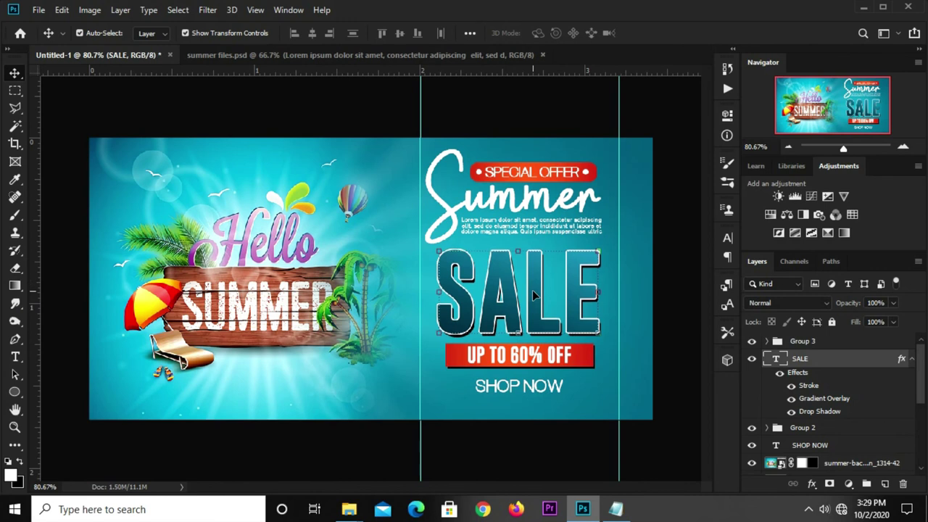
pyautogui.click(669, 324)
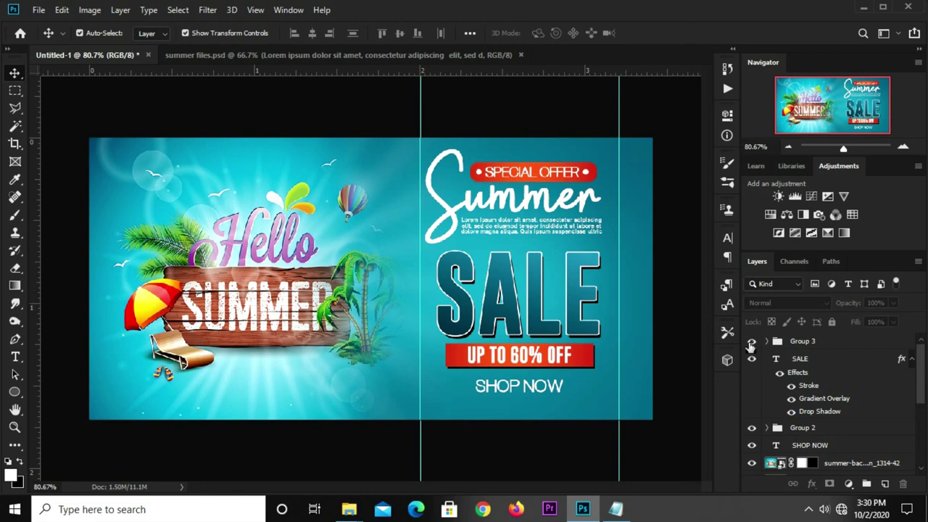
pyautogui.scroll(-1, 807, 358)
# Step: Centre the Special Offer/Summer group horizontally within a rectangular selection on the right side
pyautogui.click(802, 411)
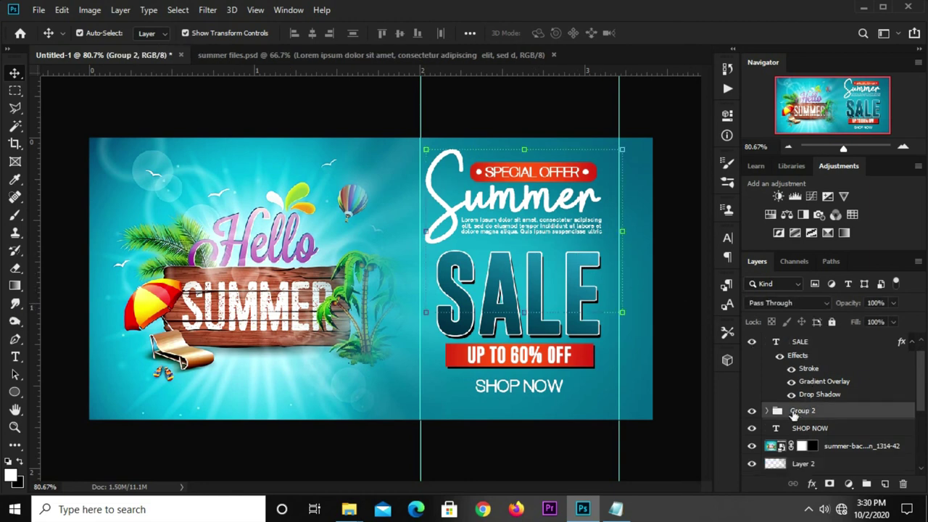
pyautogui.click(177, 10)
pyautogui.click(149, 10)
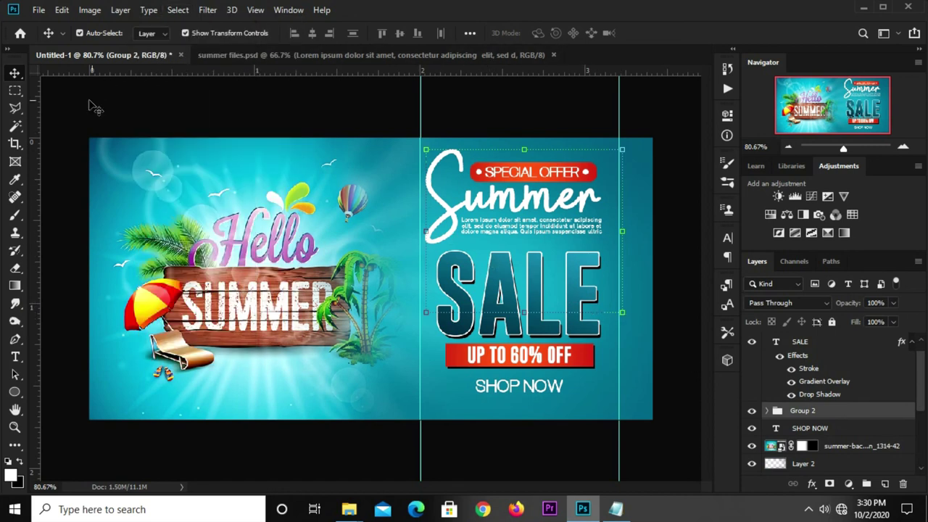
pyautogui.click(15, 90)
pyautogui.click(94, 93)
pyautogui.moveTo(421, 170); pyautogui.dragTo(618, 287)
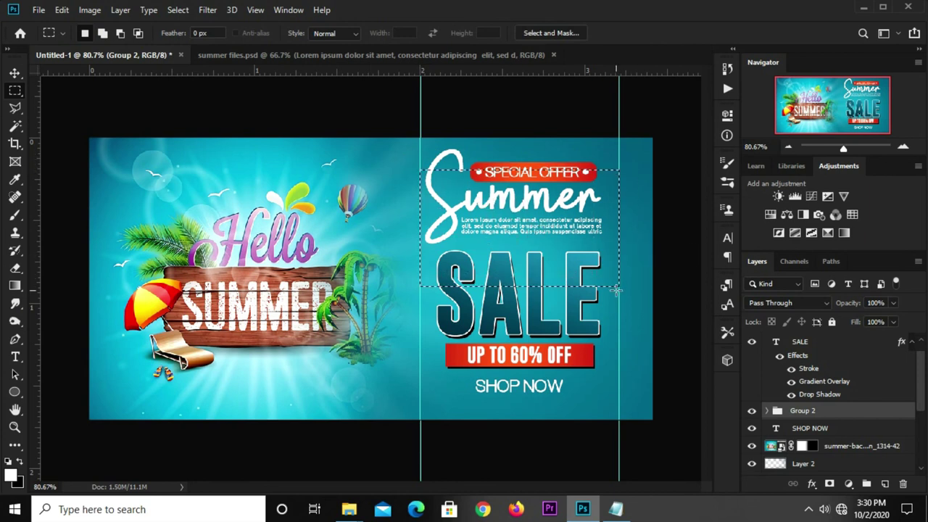
pyautogui.click(15, 72)
pyautogui.click(57, 73)
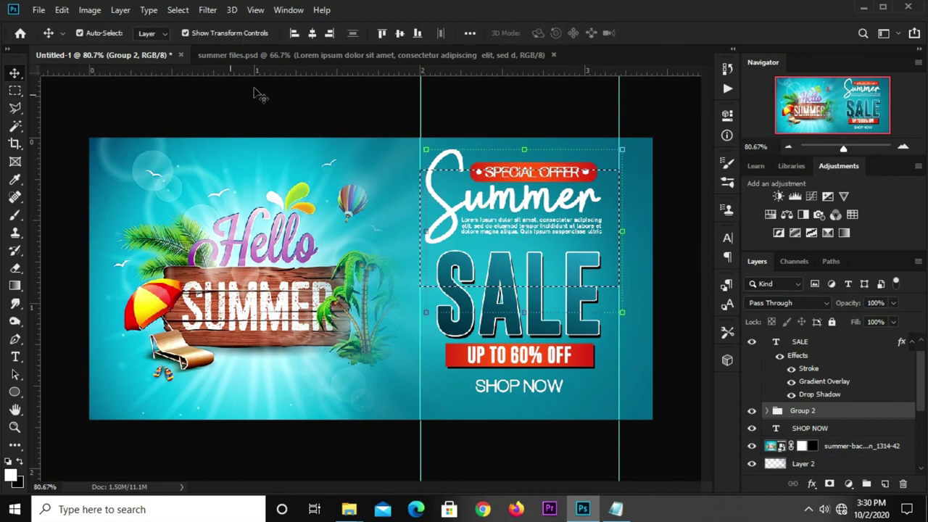
pyautogui.click(313, 33)
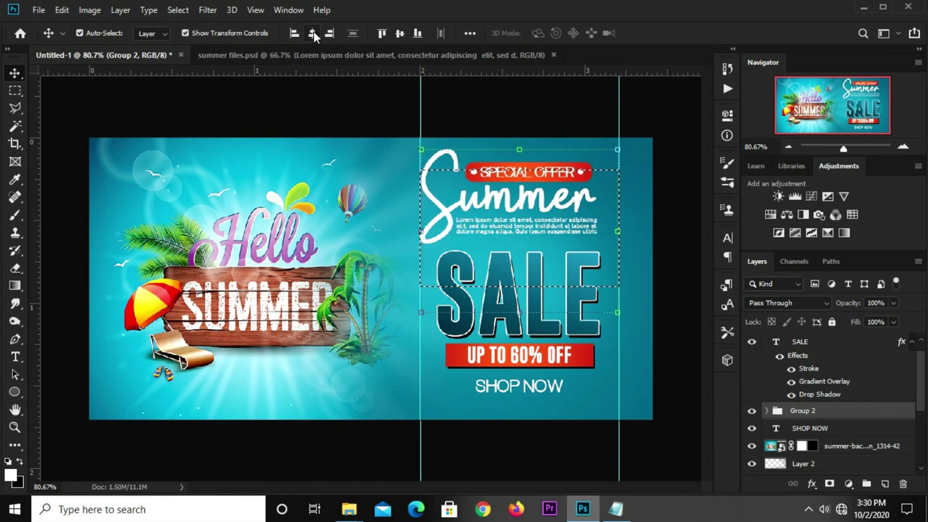
# Step: Scale the heading group up to about 102.64% and nudge it slightly right
pyautogui.press('ctrl')
pyautogui.hotkey('ctrl', 'd')
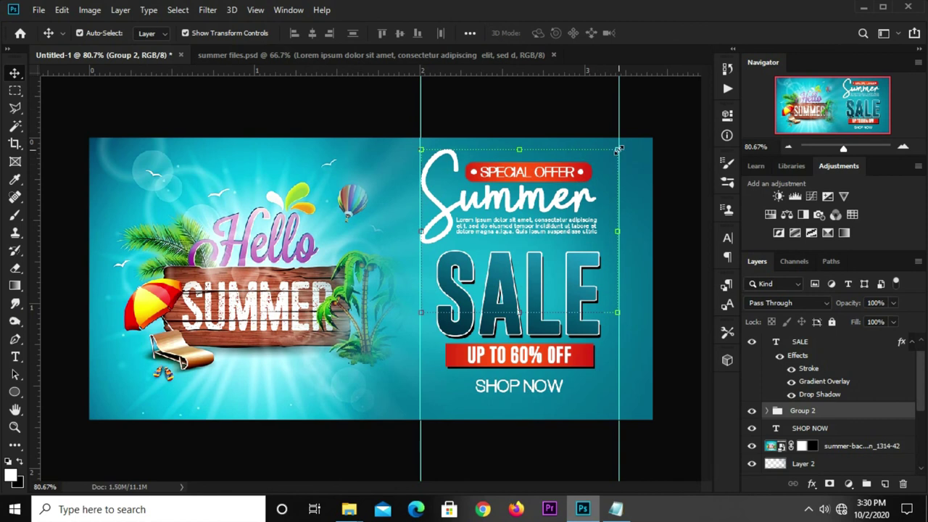
pyautogui.moveTo(617, 150); pyautogui.dragTo(628, 145)
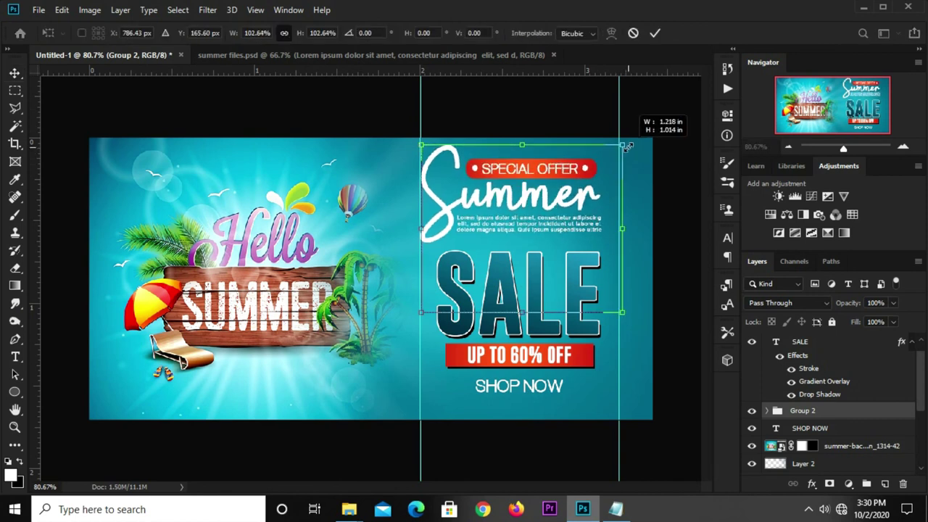
pyautogui.press('Return')
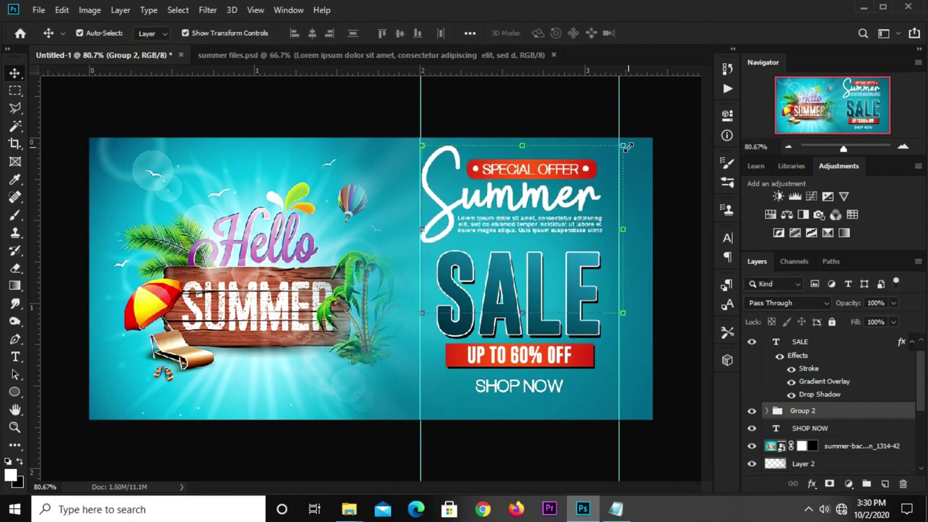
pyautogui.moveTo(542, 161); pyautogui.dragTo(546, 161)
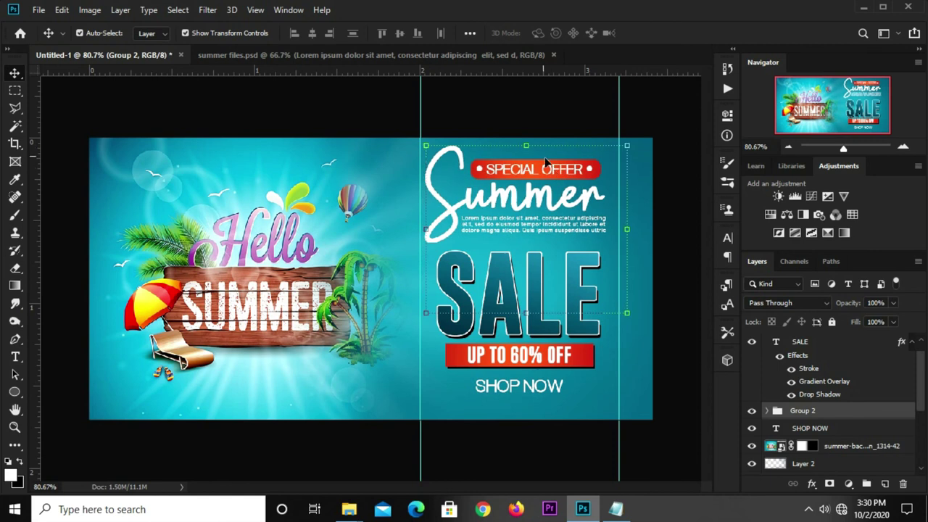
pyautogui.click(516, 101)
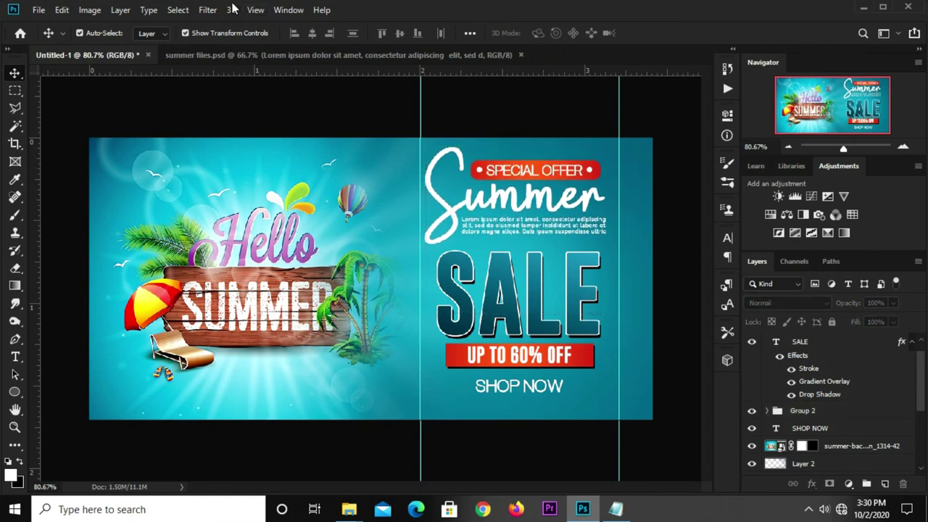
# Step: Clear all guides from the canvas and create a new empty layer group
pyautogui.click(255, 10)
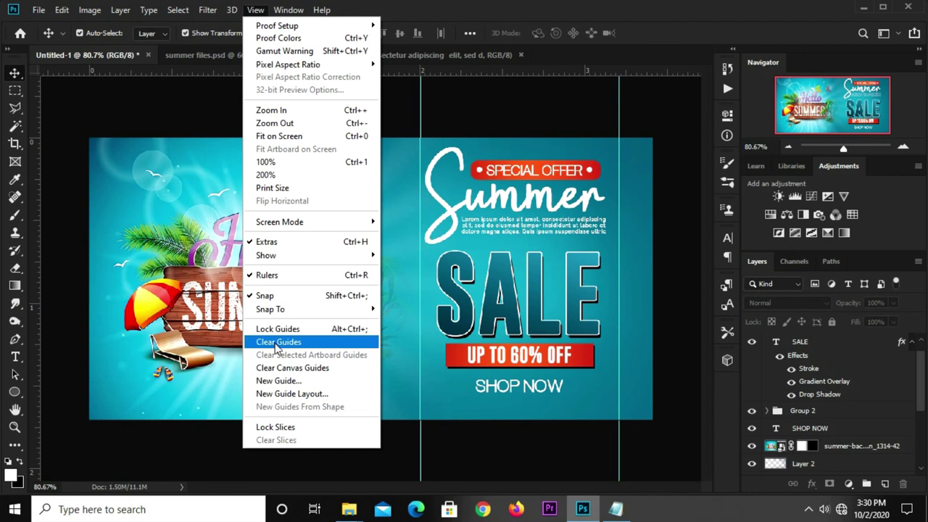
pyautogui.click(277, 340)
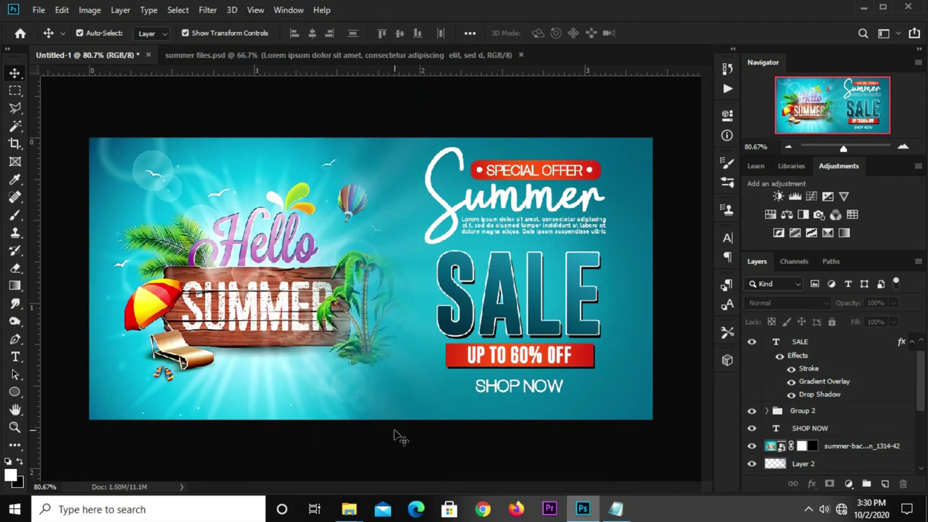
pyautogui.hotkey('ctrl', 'g')
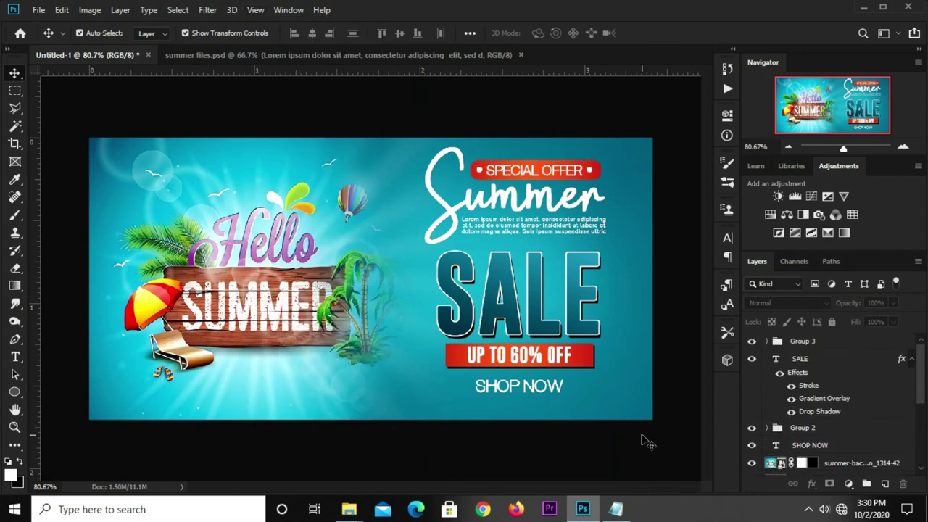
pyautogui.hotkey('ctrl', '+')
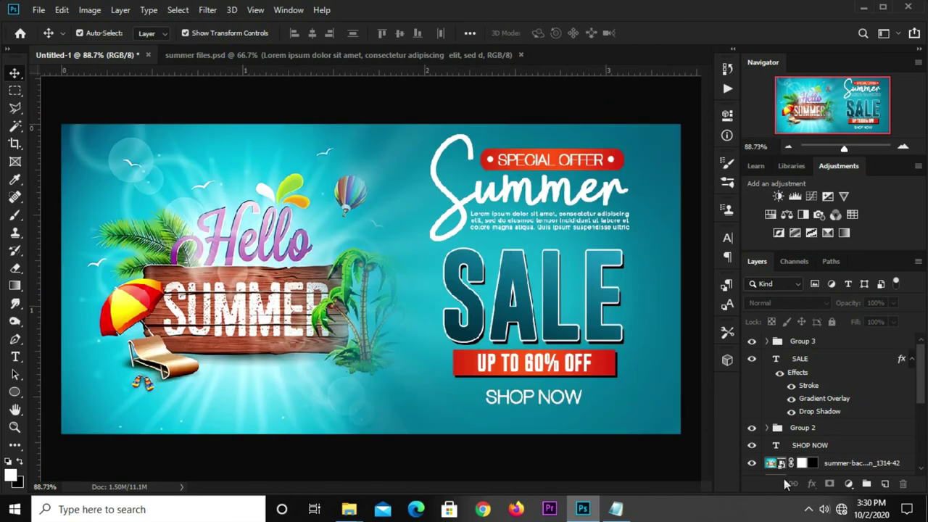
# Step: Add an Exposure adjustment layer with gamma correction lowered to about 0.60
pyautogui.click(846, 484)
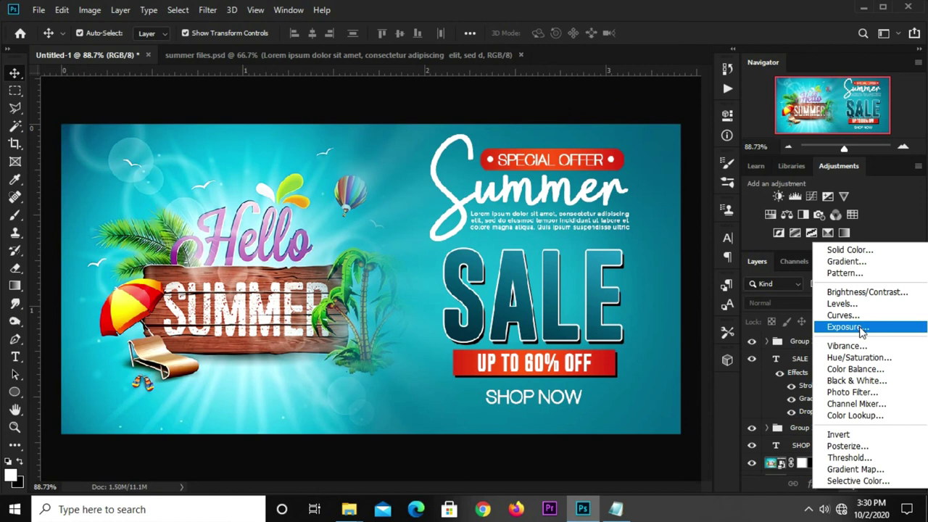
pyautogui.click(847, 327)
pyautogui.moveTo(610, 244); pyautogui.dragTo(620, 244)
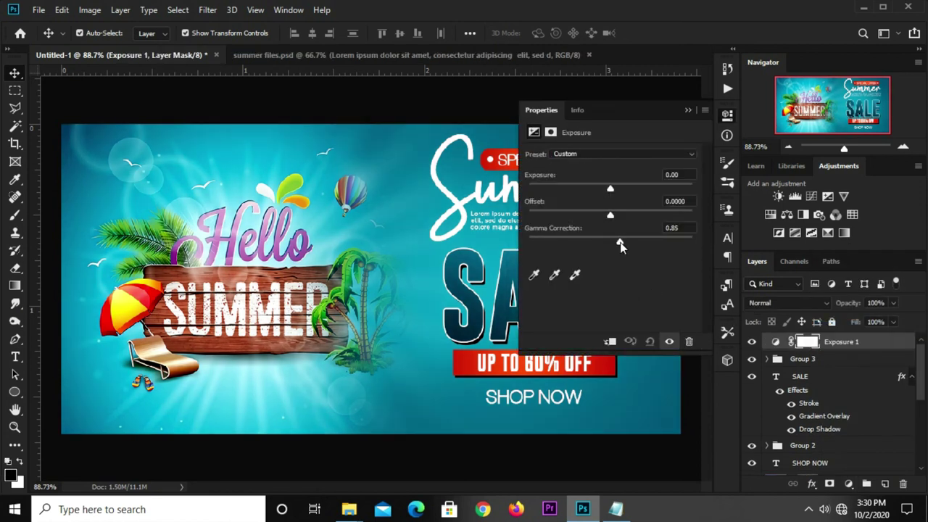
pyautogui.moveTo(622, 242); pyautogui.dragTo(628, 244)
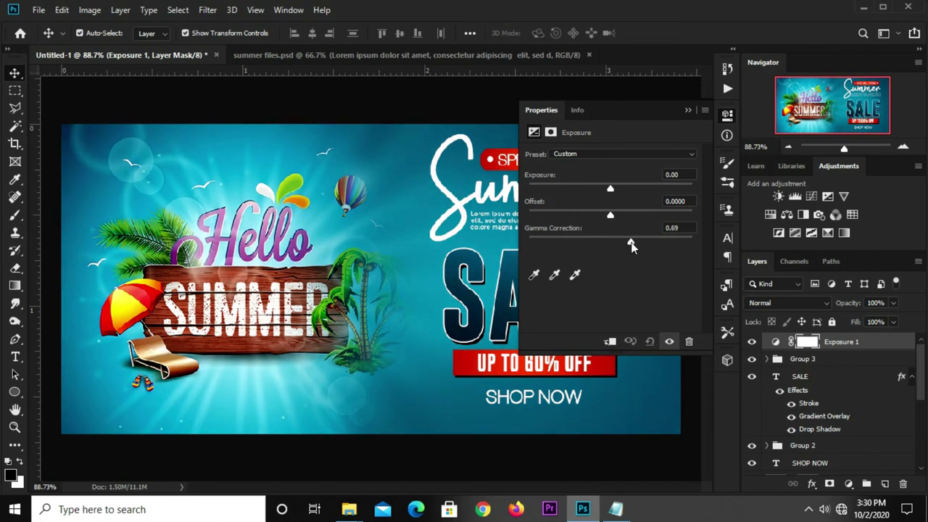
pyautogui.moveTo(631, 244); pyautogui.dragTo(641, 244)
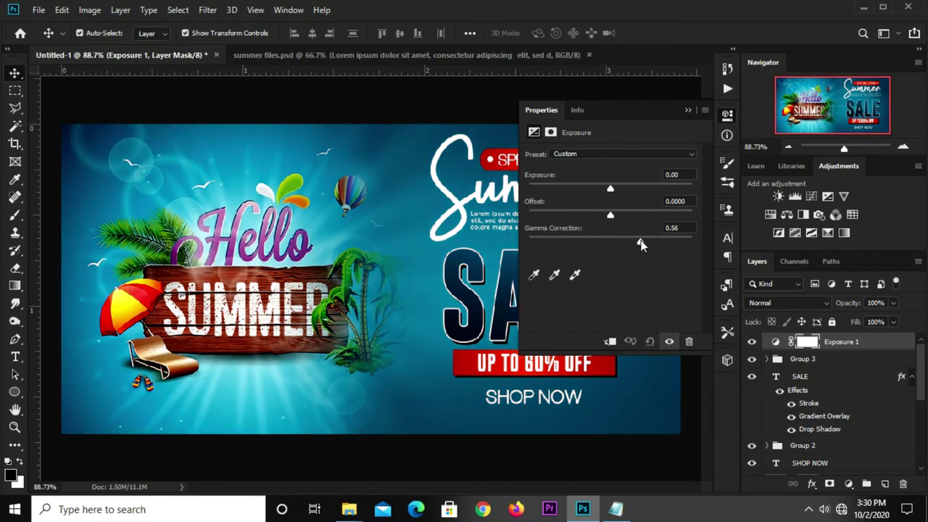
pyautogui.click(671, 228)
pyautogui.click(688, 110)
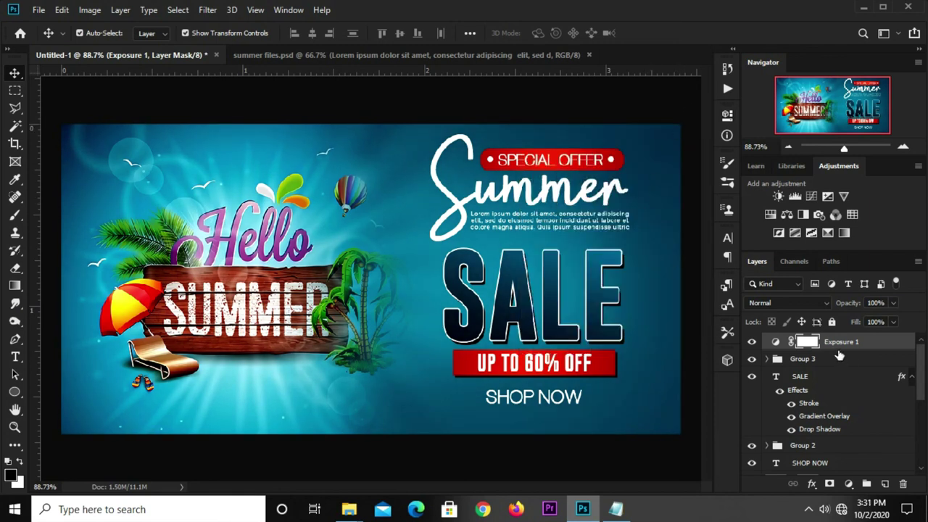
# Step: Compare the banner with the Exposure layer on and off, checking its 90% opacity
pyautogui.click(753, 341)
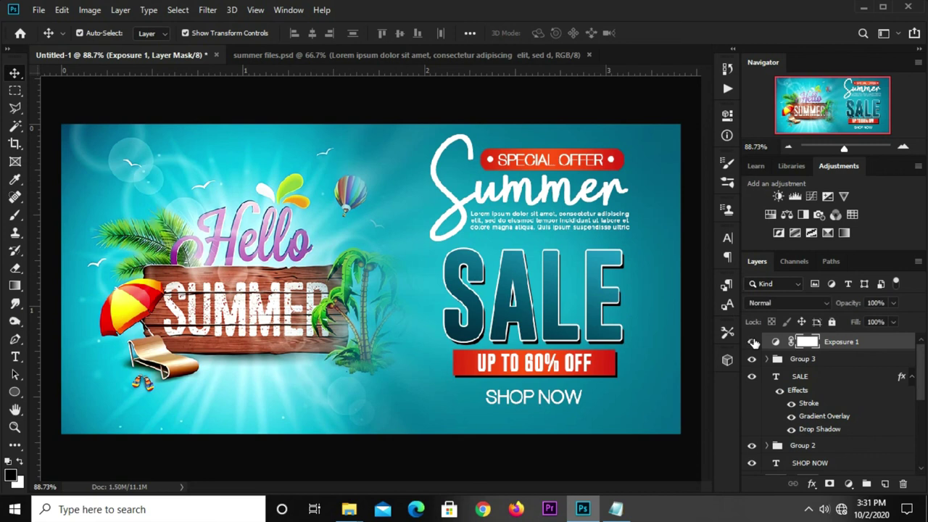
pyautogui.click(752, 341)
pyautogui.click(892, 304)
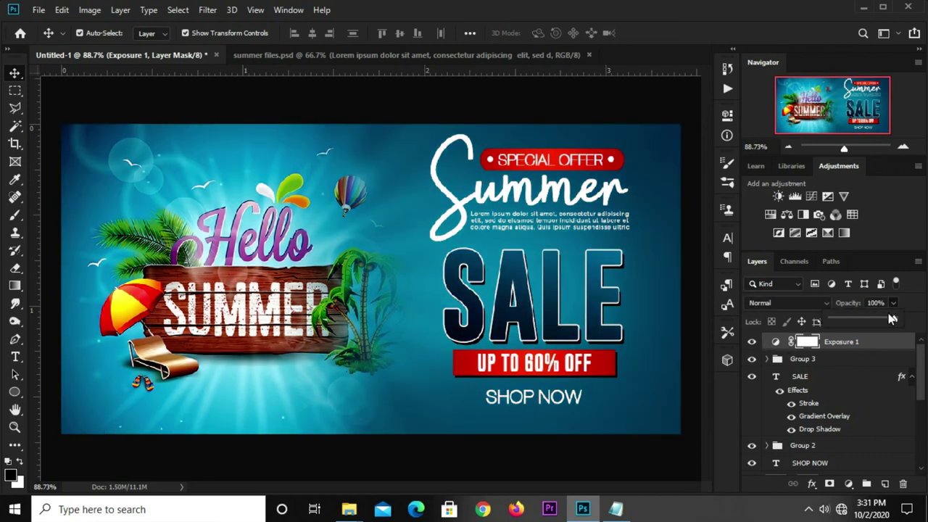
pyautogui.click(574, 115)
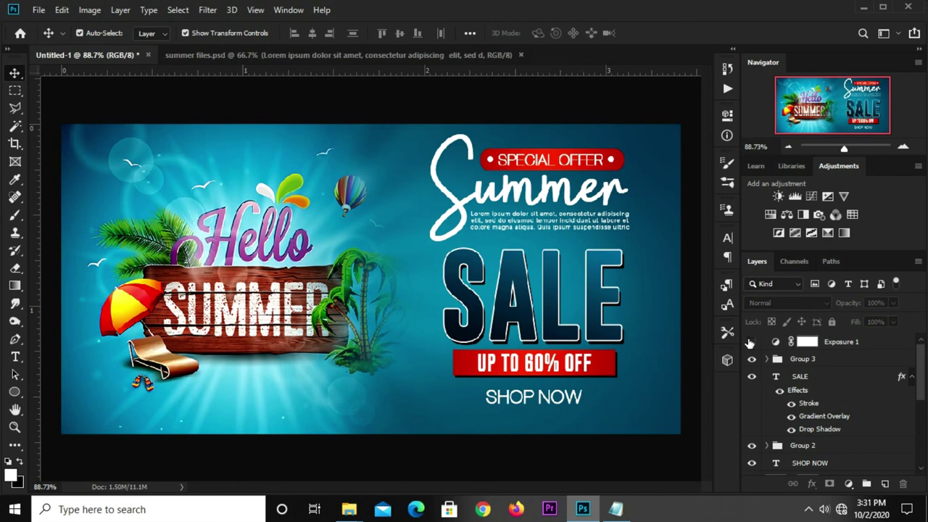
pyautogui.click(751, 341)
pyautogui.hotkey('ctrl', '0')
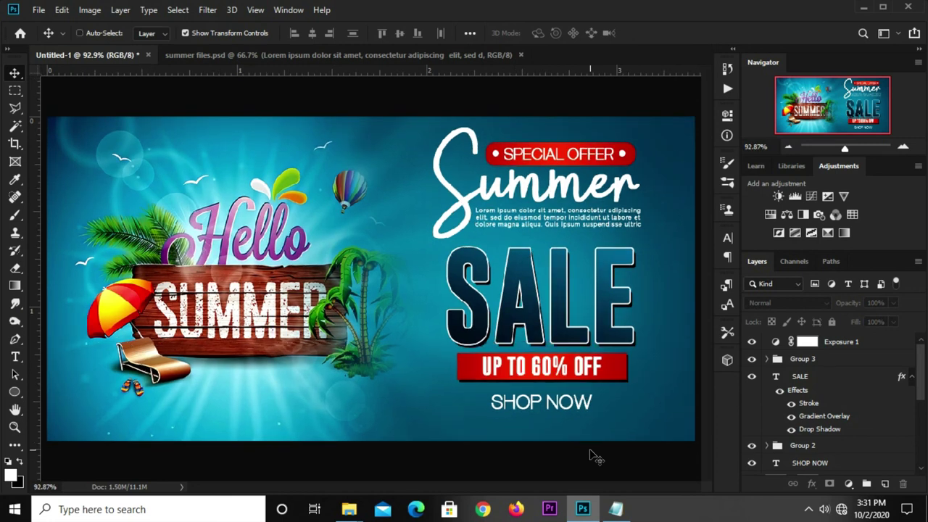
pyautogui.hotkey('ctrl', '-')
pyautogui.hotkey('ctrl', '0')
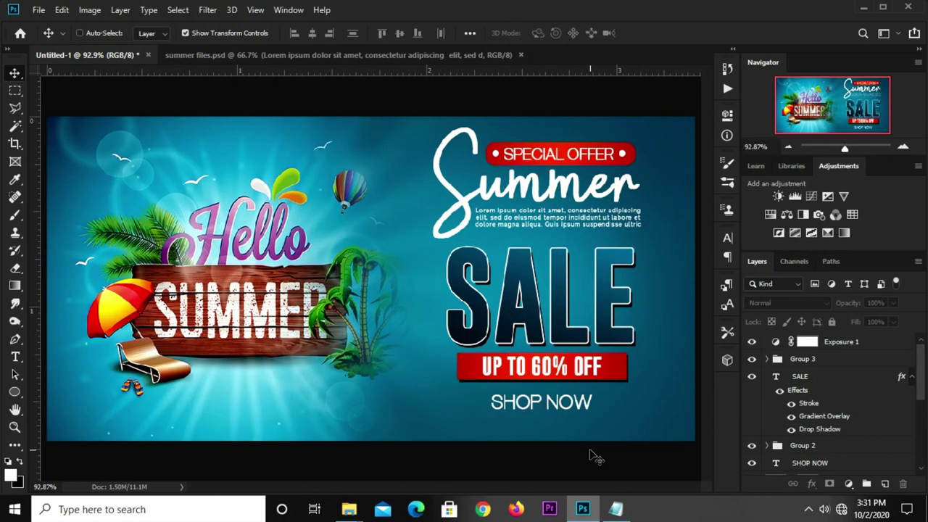